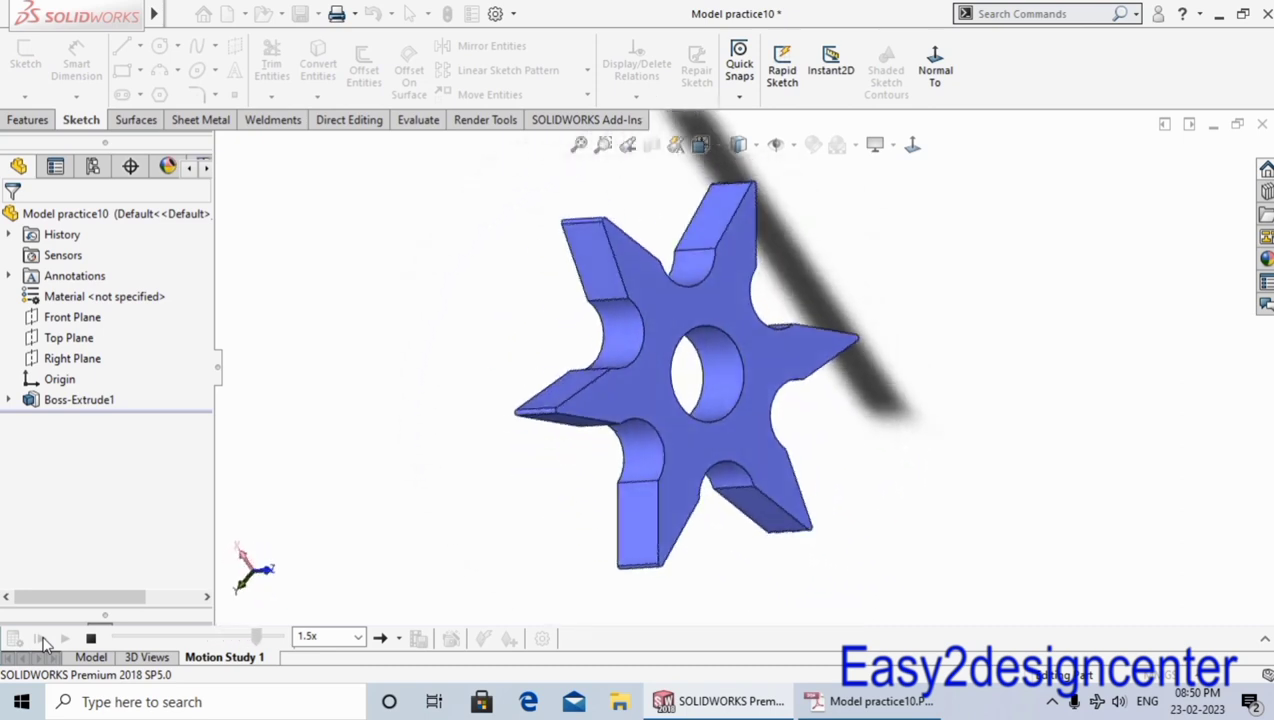
# Step: Check the reference PDF, then start a sketch on Part5's Front Plane
pyautogui.click(820, 699)
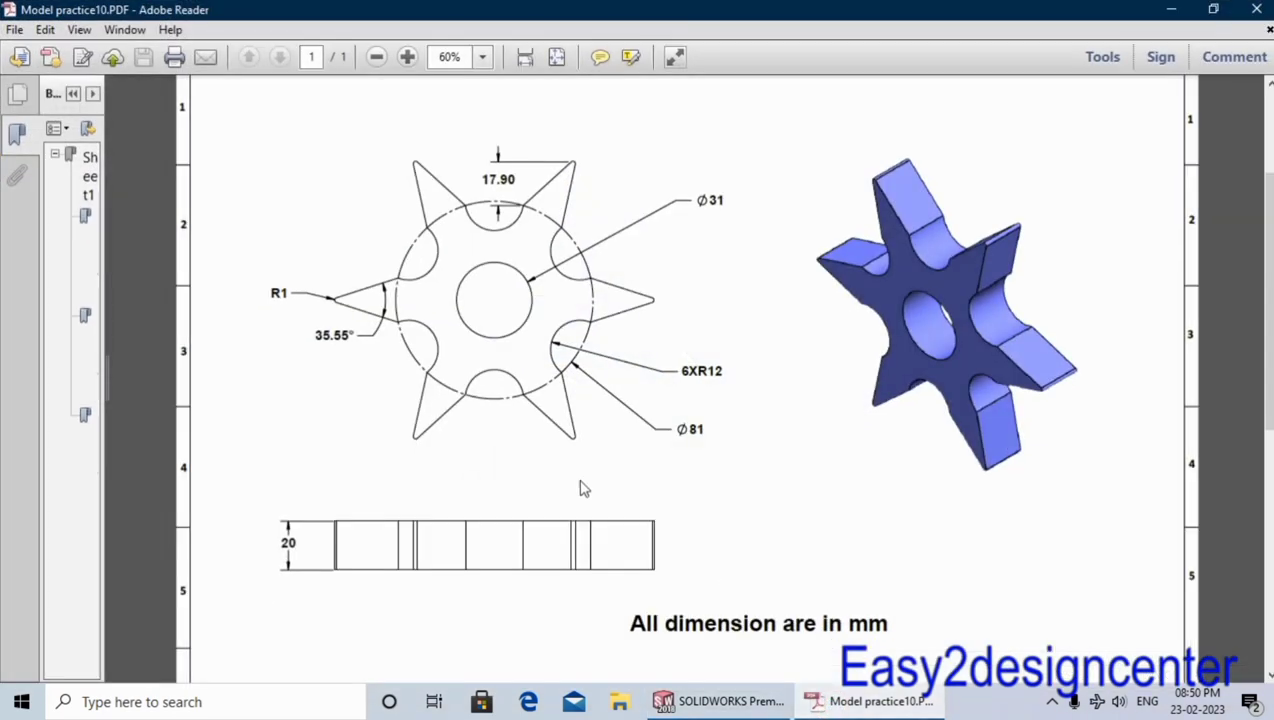
pyautogui.click(855, 700)
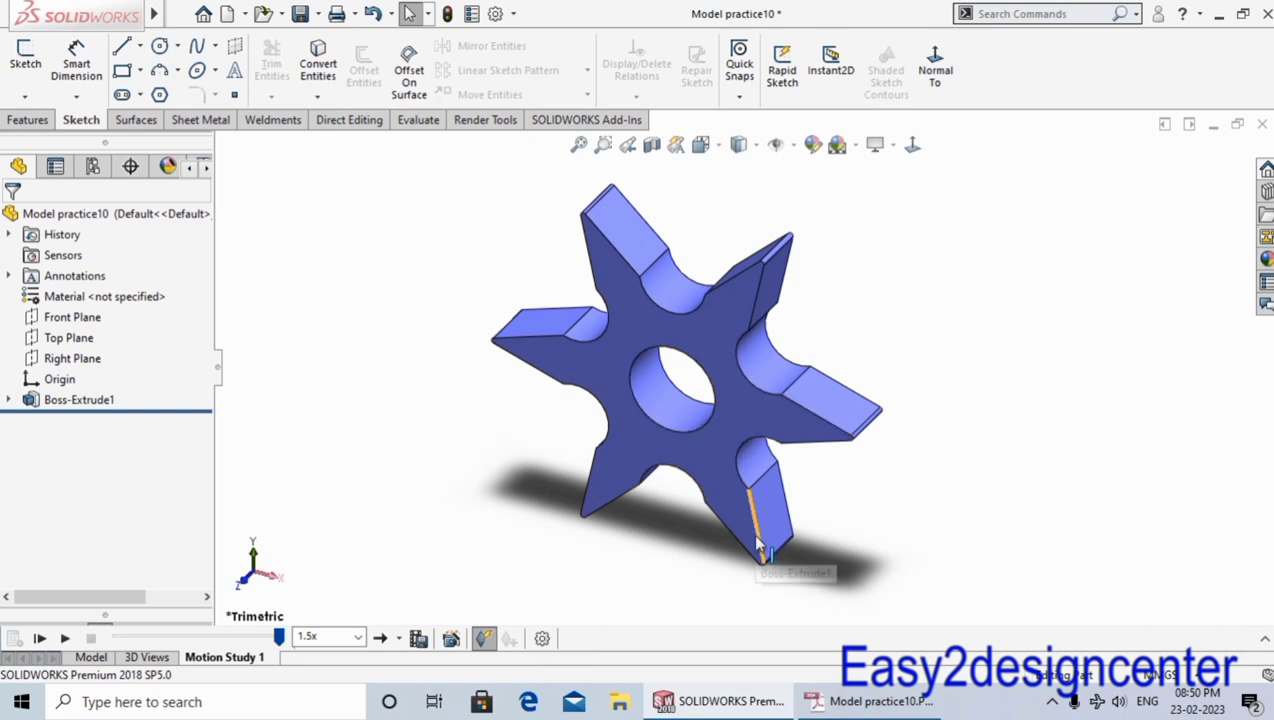
pyautogui.click(63, 318)
pyautogui.click(63, 318)
pyautogui.click(86, 292)
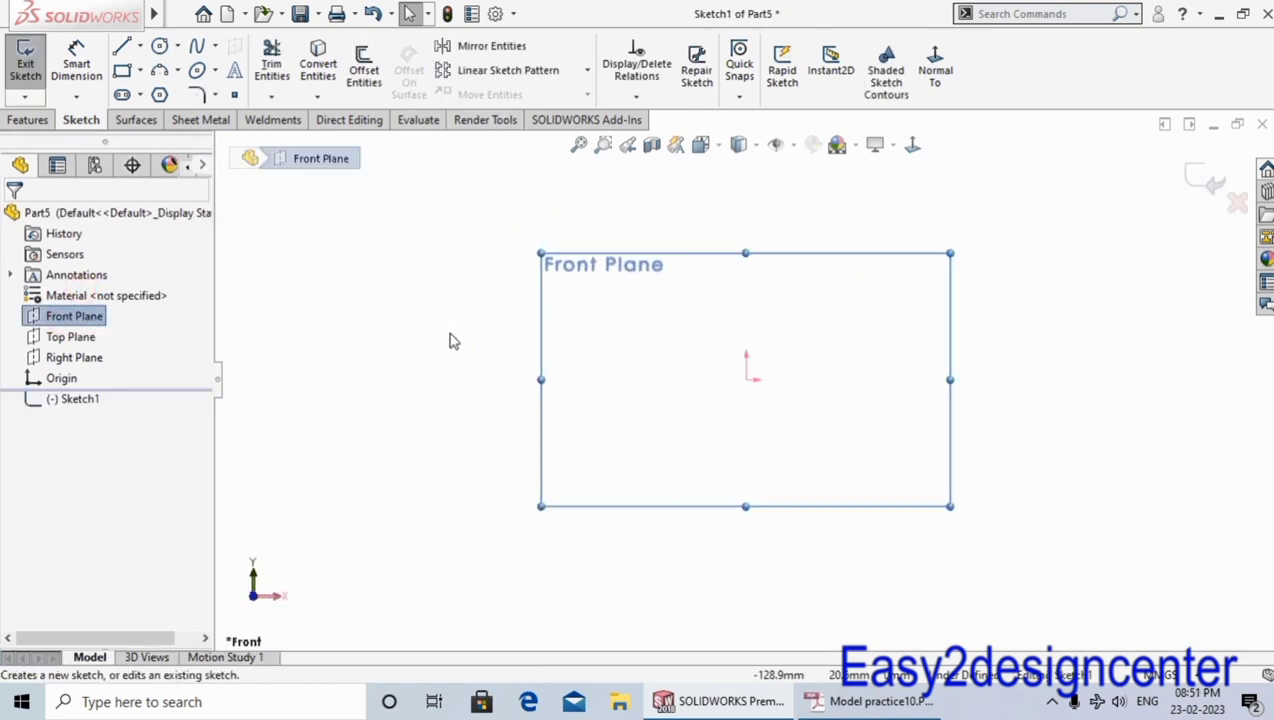
pyautogui.click(868, 704)
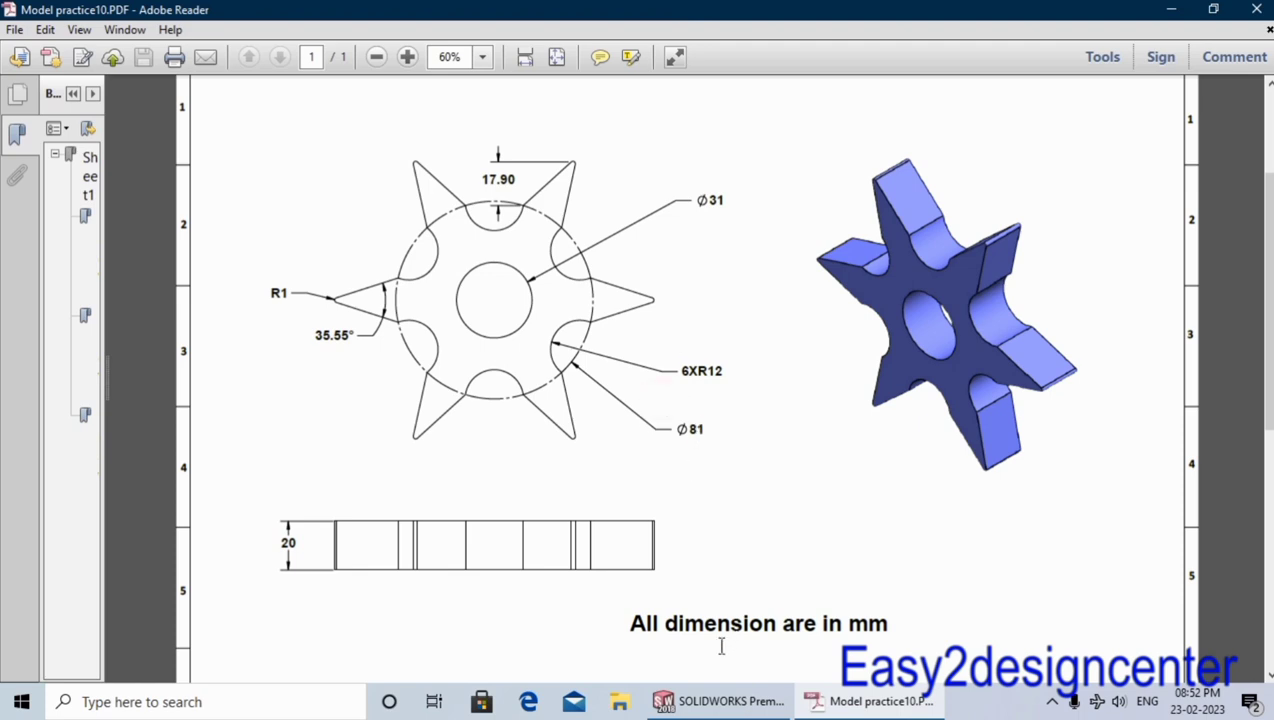
pyautogui.click(736, 702)
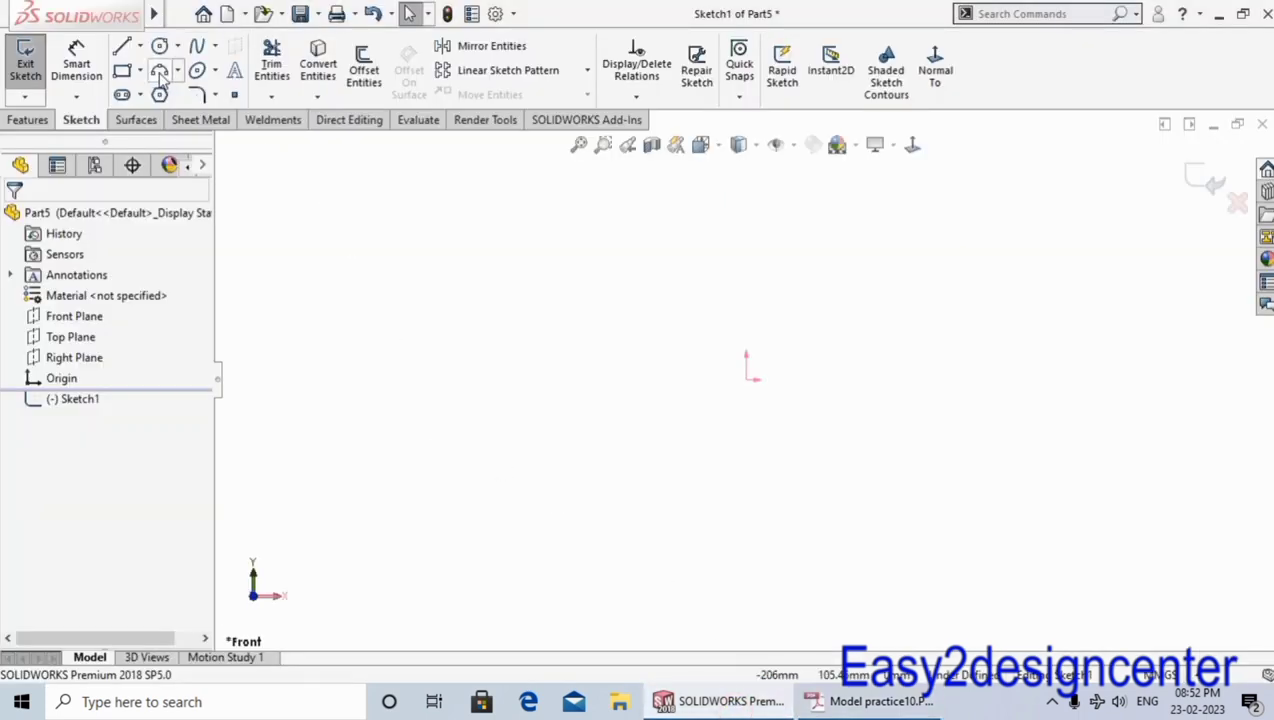
# Step: Draw a circle centred on the sketch origin
pyautogui.click(160, 48)
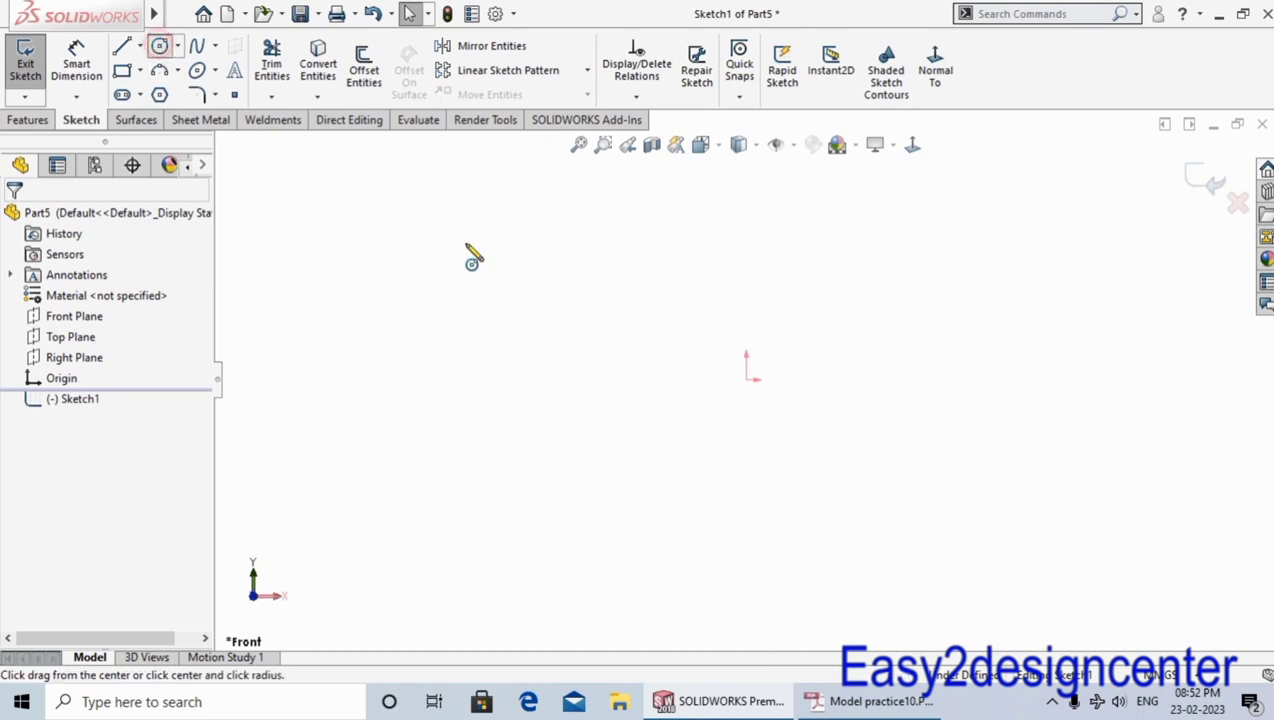
pyautogui.click(746, 379)
pyautogui.click(746, 253)
pyautogui.rightClick(752, 262)
pyautogui.click(757, 265)
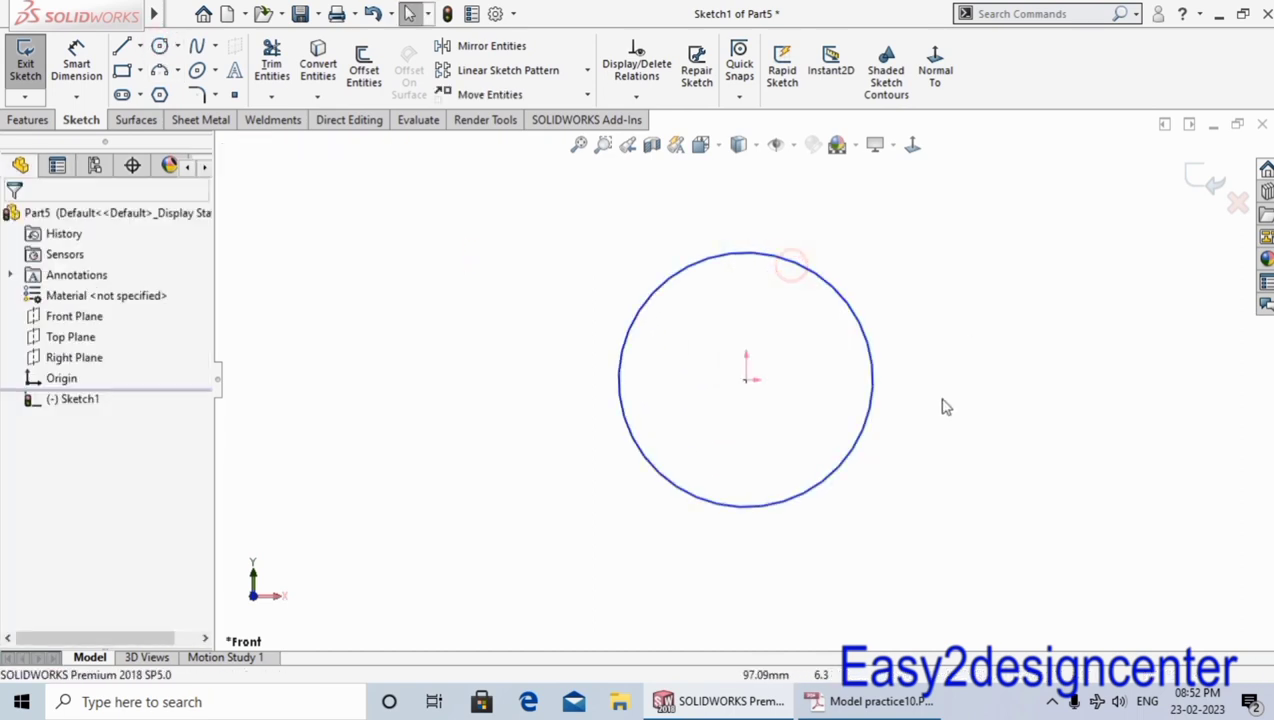
pyautogui.moveTo(944, 404); pyautogui.dragTo(910, 432, button='right')
pyautogui.scroll(3, 840, 403)
# Step: Dimension the circle's diameter to 31 mm
pyautogui.click(819, 378)
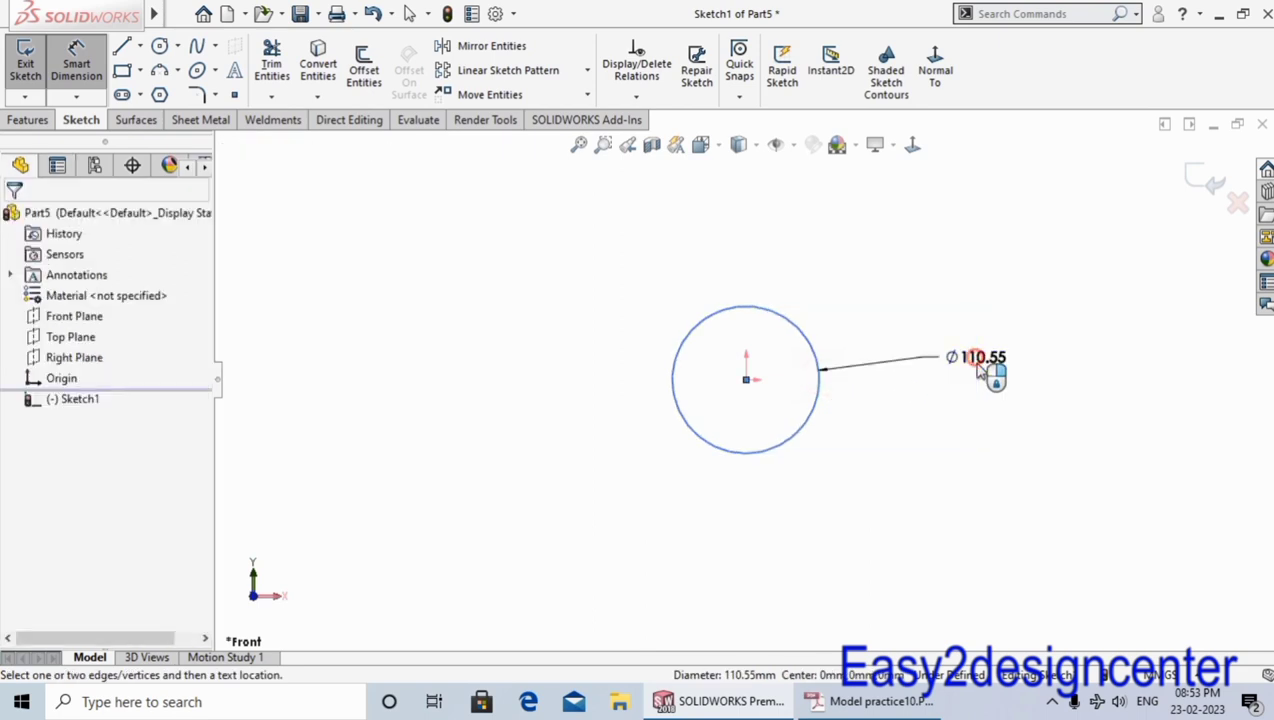
pyautogui.click(975, 445)
pyautogui.write('31')
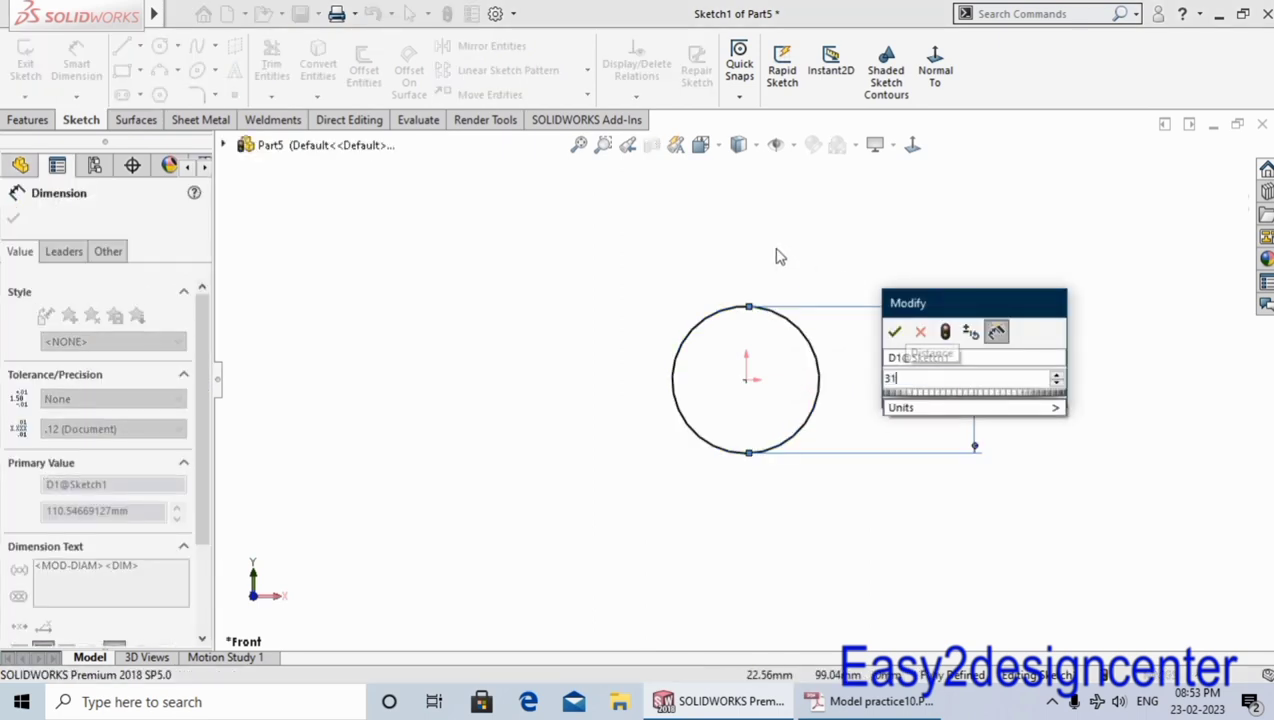
pyautogui.press('Return')
pyautogui.click(846, 548)
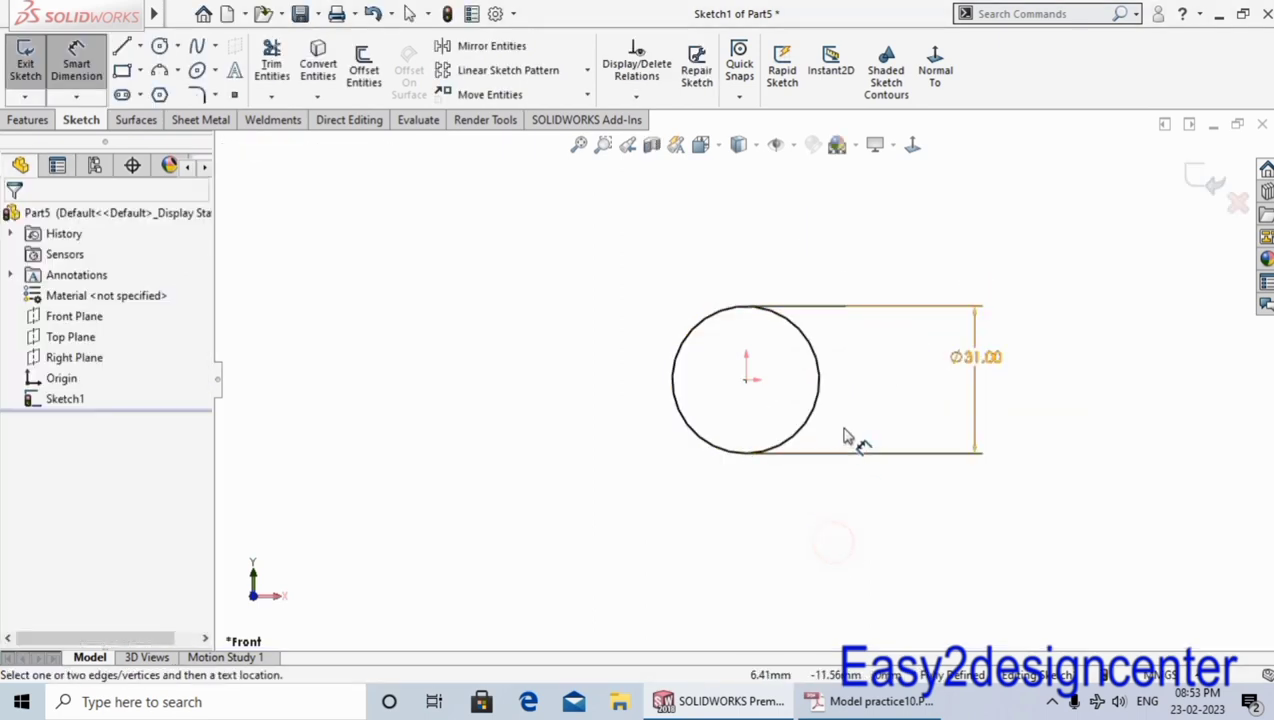
# Step: Draw a larger circle at the origin and convert it to construction geometry
pyautogui.click(159, 46)
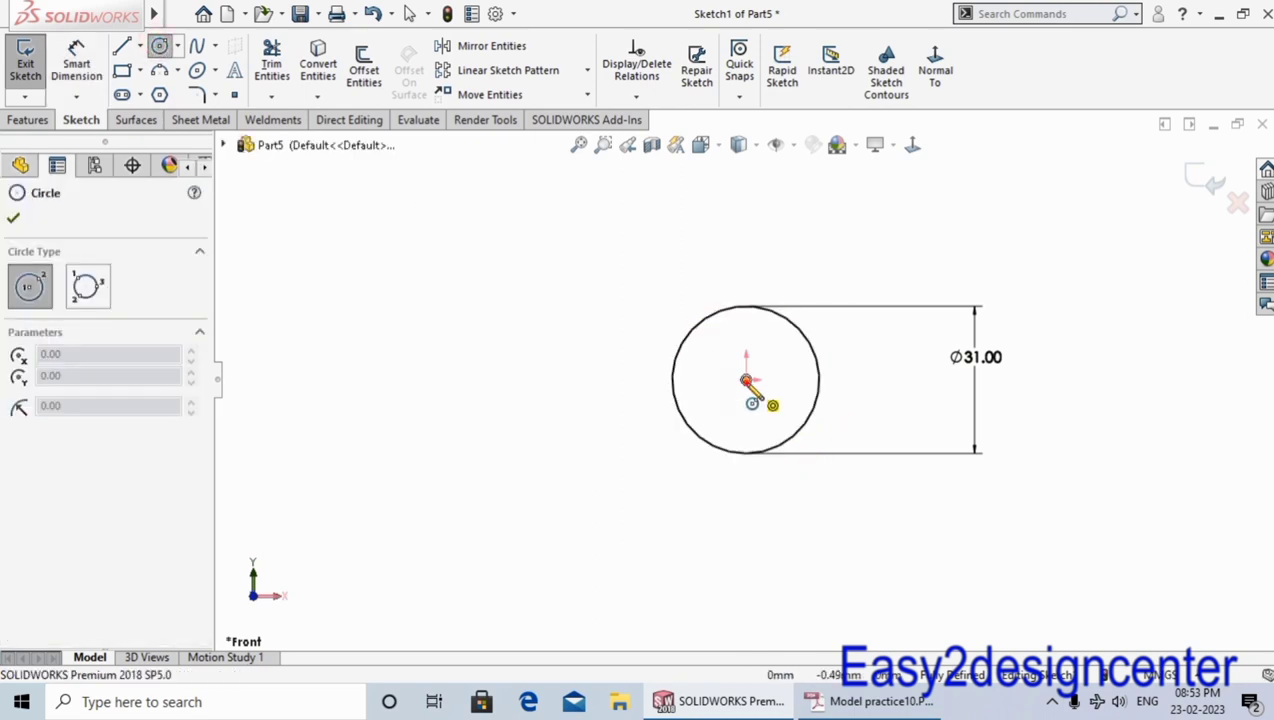
pyautogui.click(746, 379)
pyautogui.click(810, 262)
pyautogui.rightClick(812, 262)
pyautogui.click(846, 264)
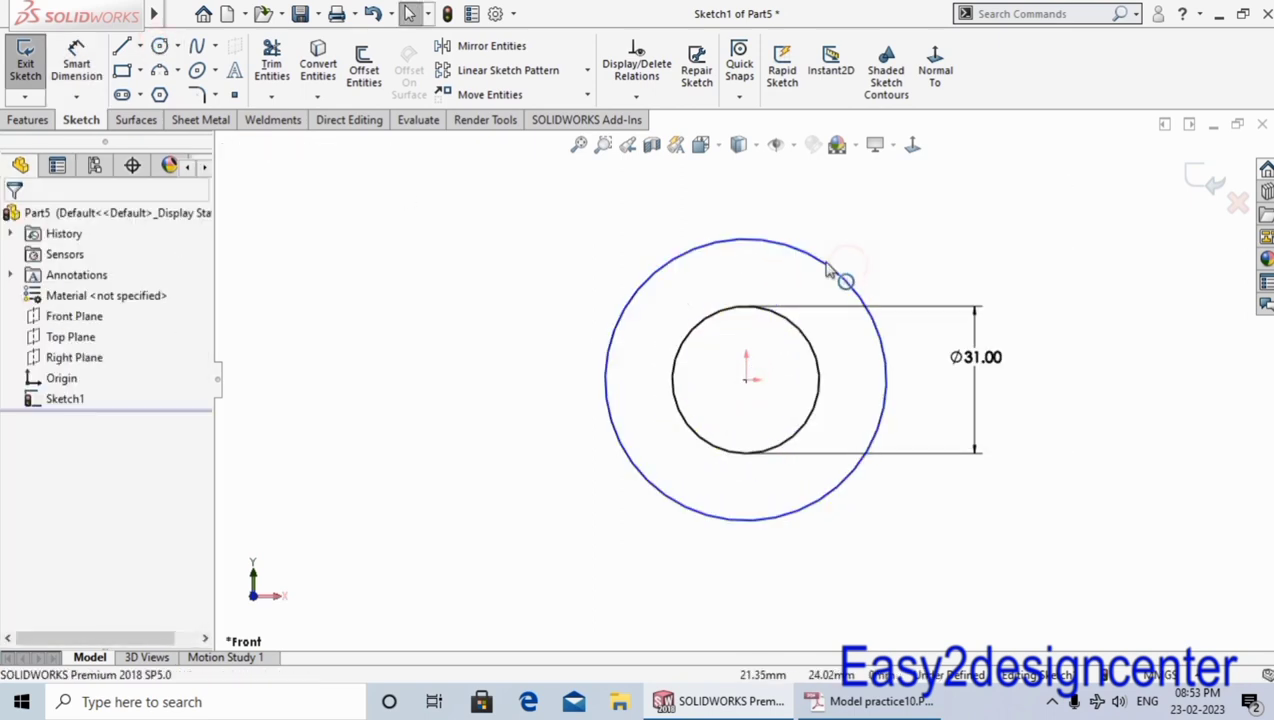
pyautogui.click(815, 264)
pyautogui.click(806, 252)
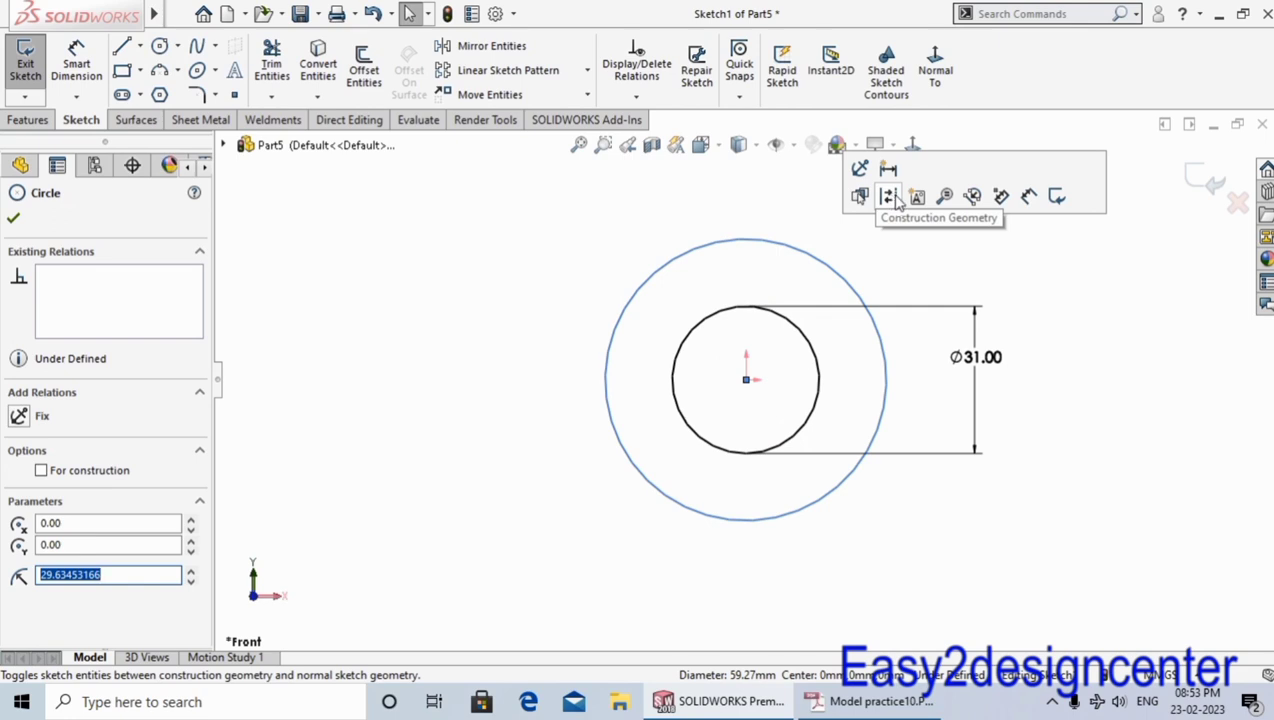
pyautogui.click(890, 196)
# Step: Dimension the construction circle to Ø81 mm and bring up the reference drawing
pyautogui.click(489, 256)
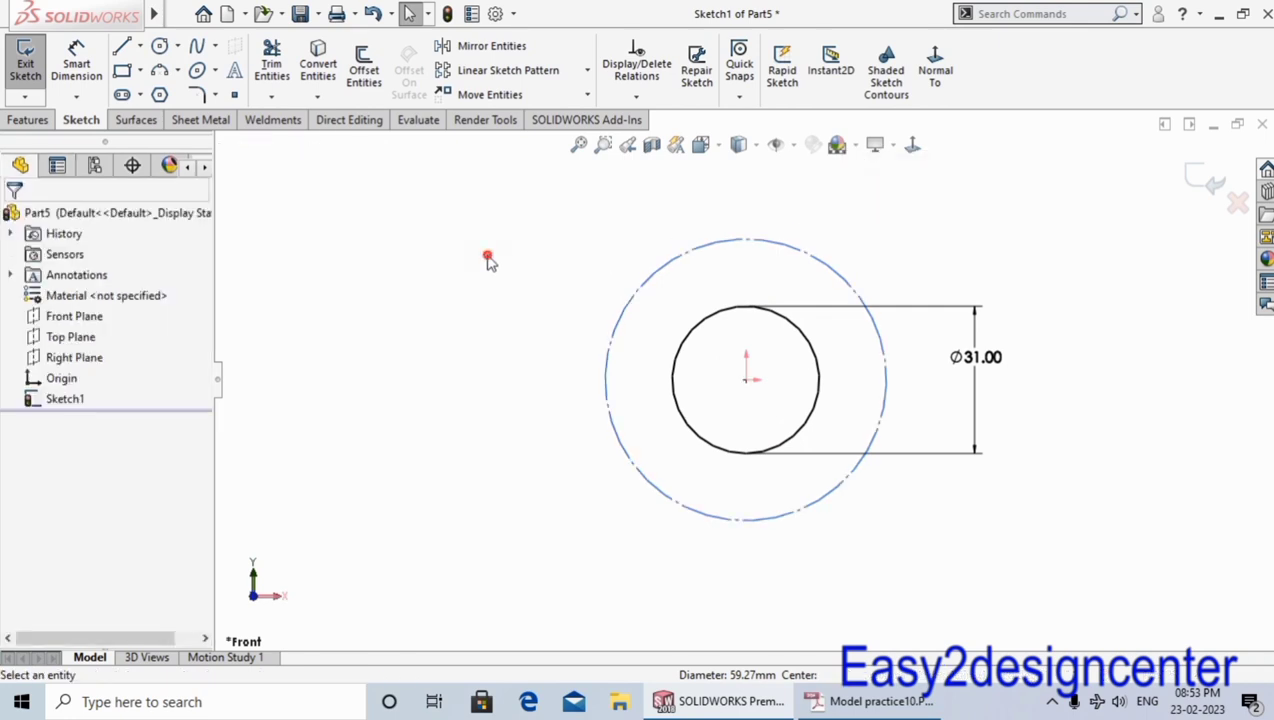
pyautogui.click(845, 276)
pyautogui.click(910, 222)
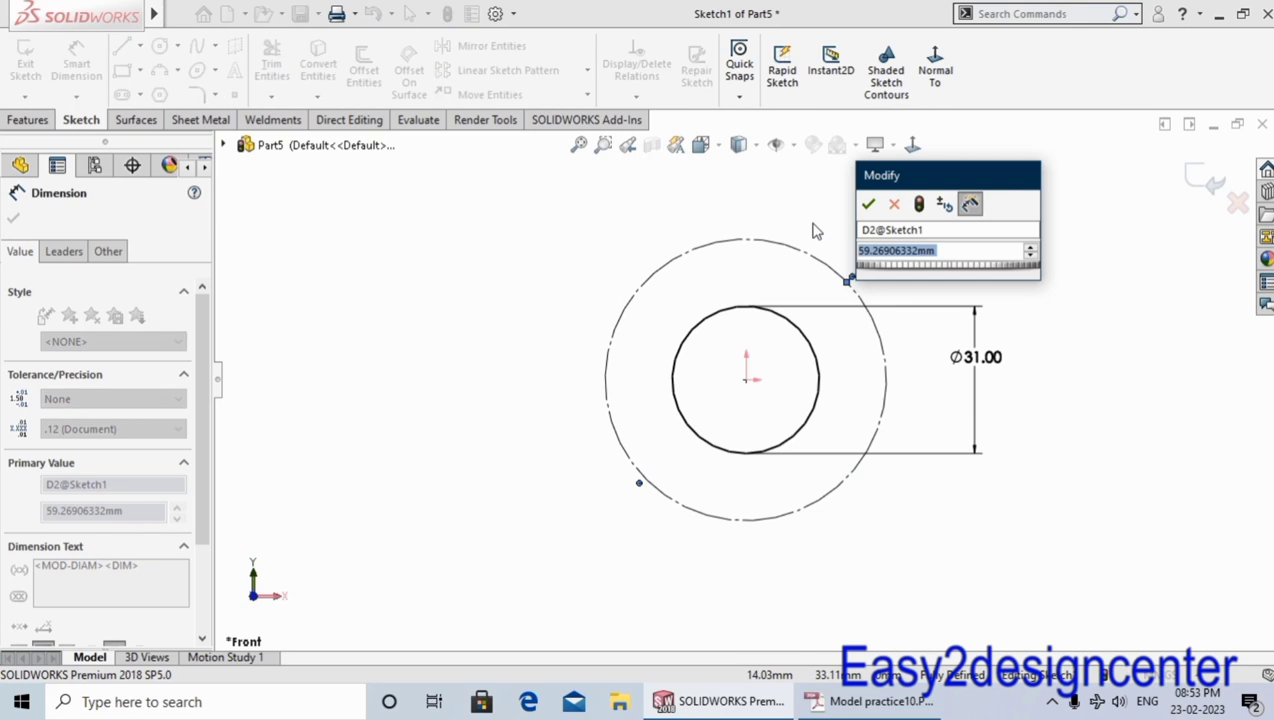
pyautogui.write('81')
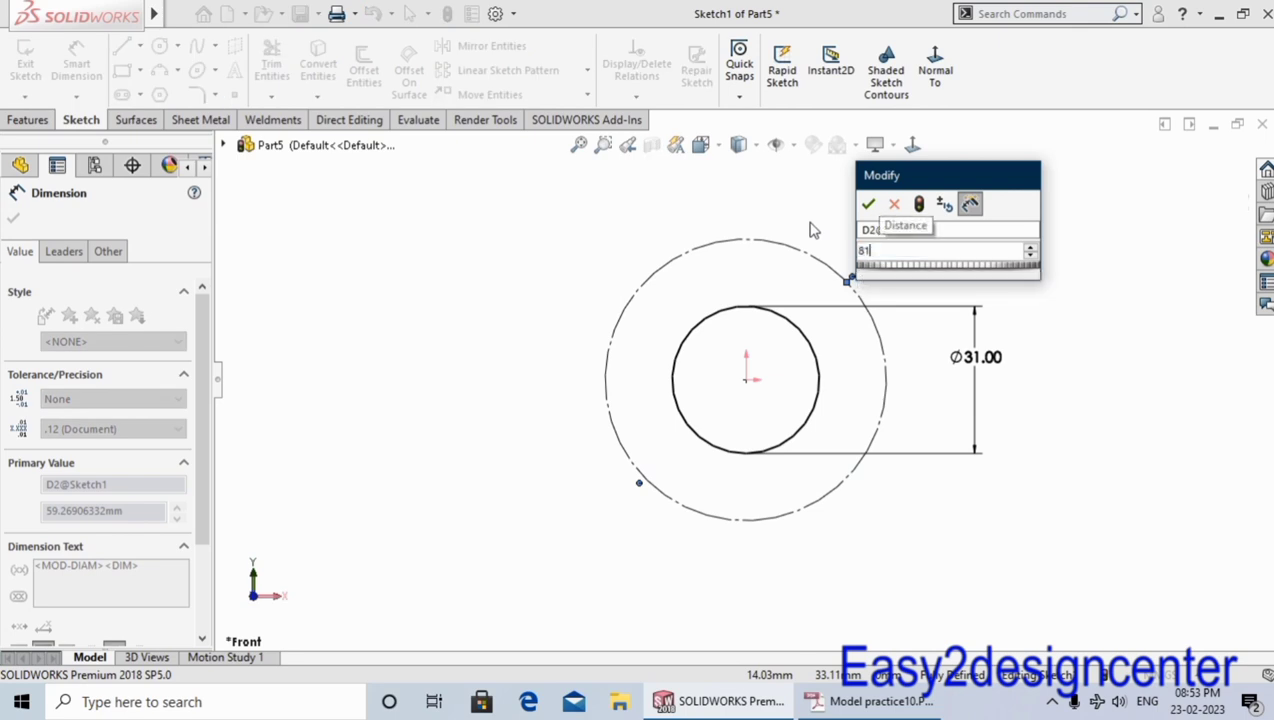
pyautogui.press('Return')
pyautogui.click(930, 353)
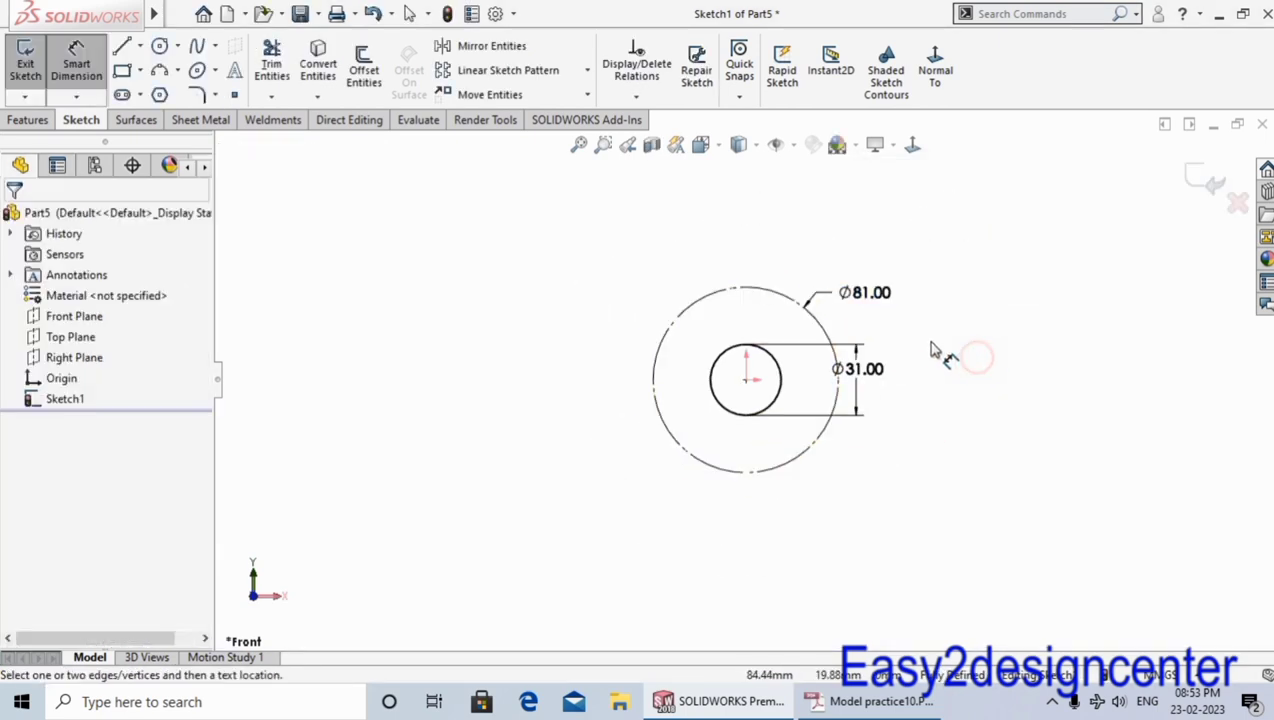
pyautogui.click(865, 701)
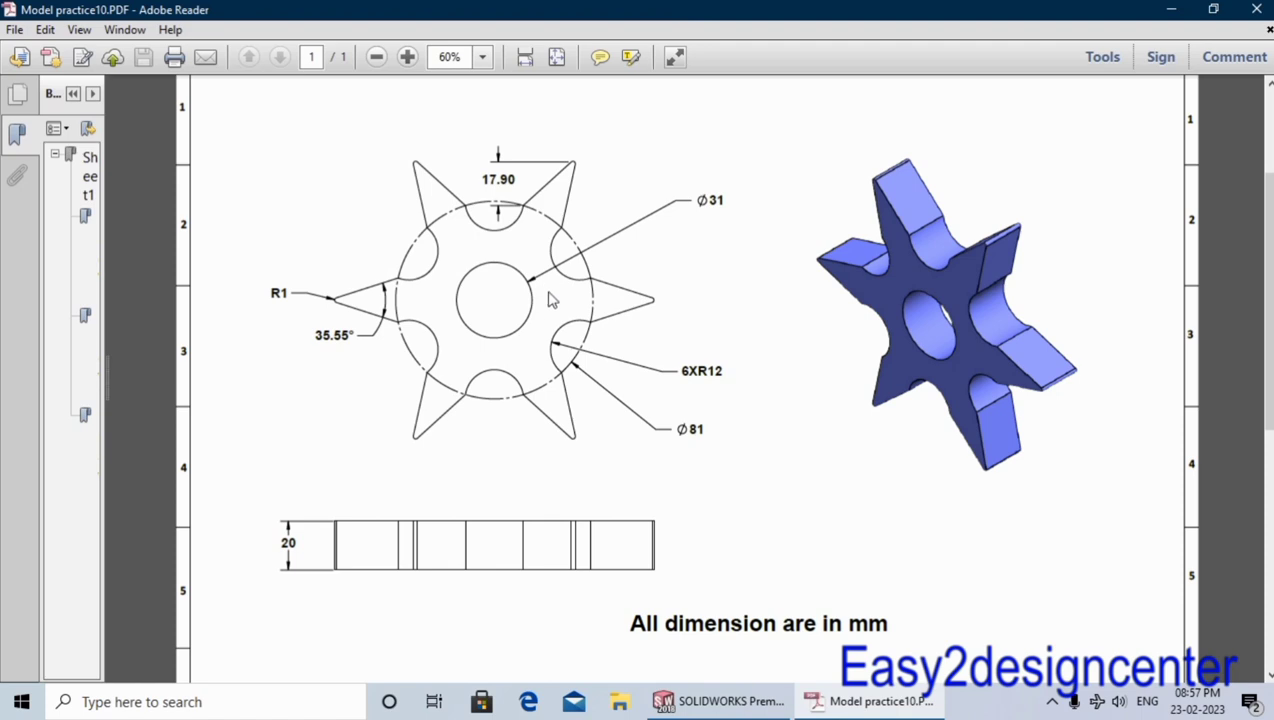
pyautogui.click(720, 702)
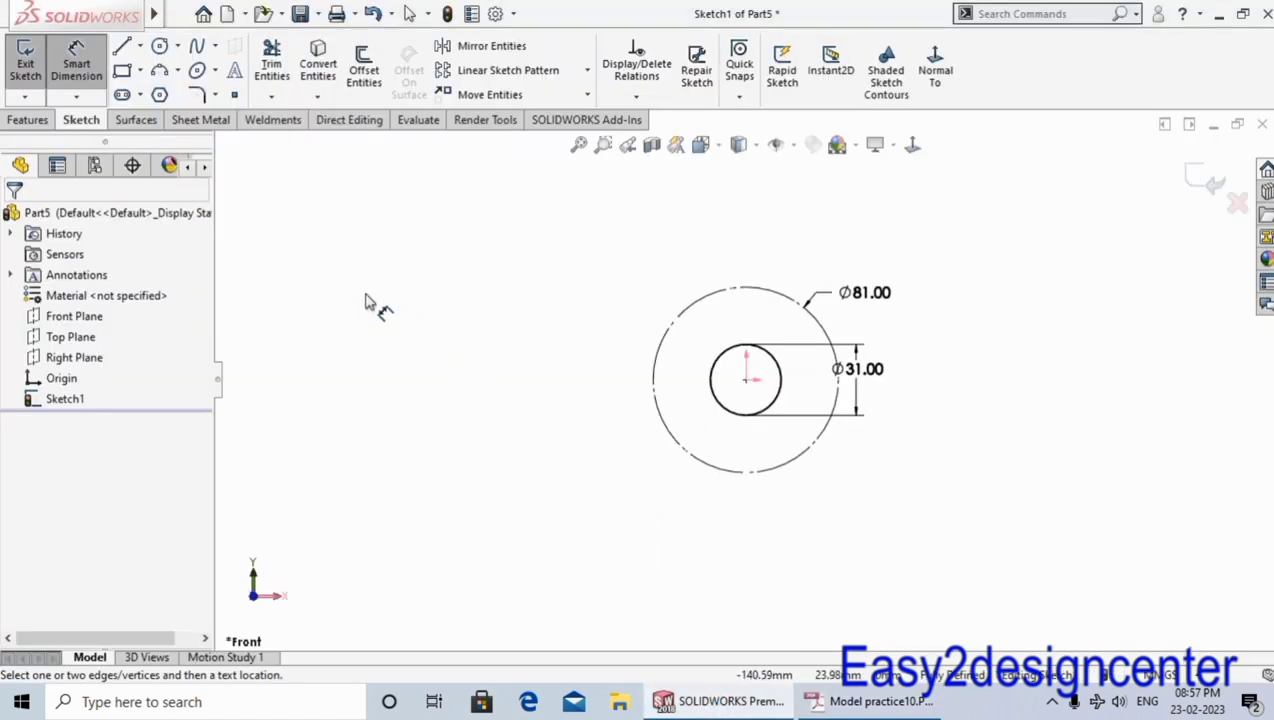
# Step: Draw a three-point arc on top of the Ø81 circle, bending inward
pyautogui.click(159, 70)
pyautogui.scroll(-3, 820, 308)
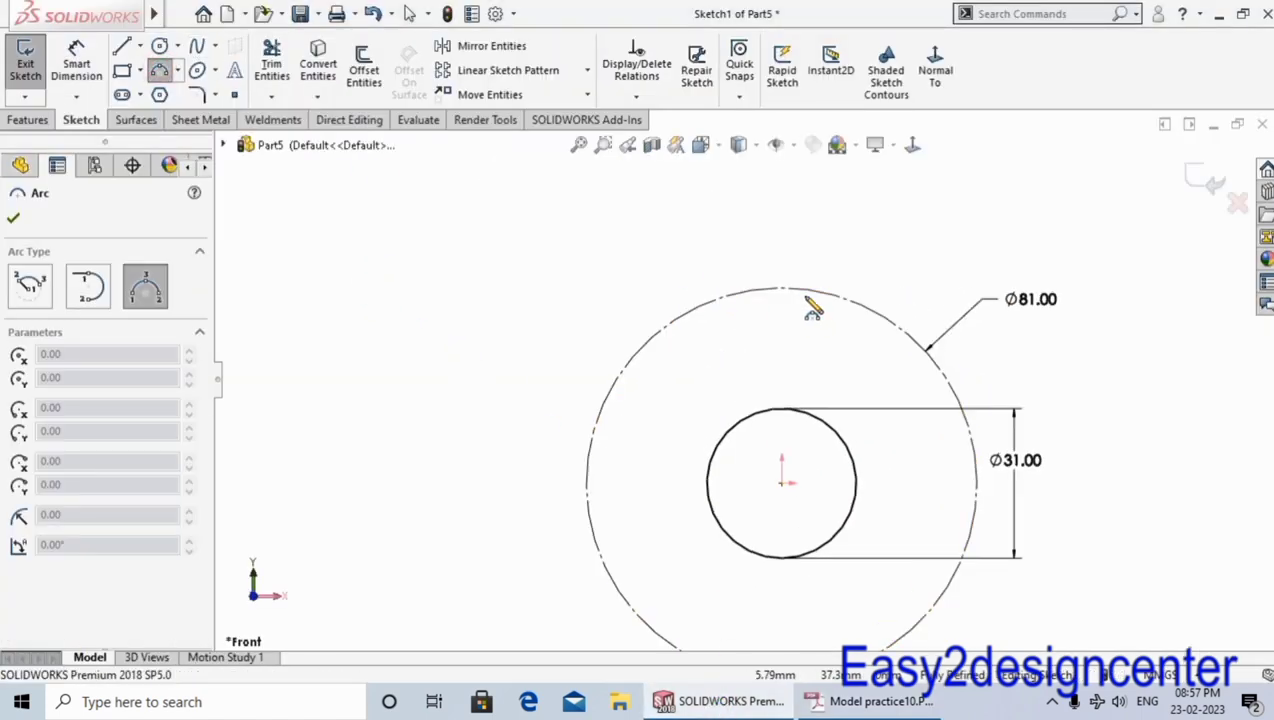
pyautogui.click(745, 291)
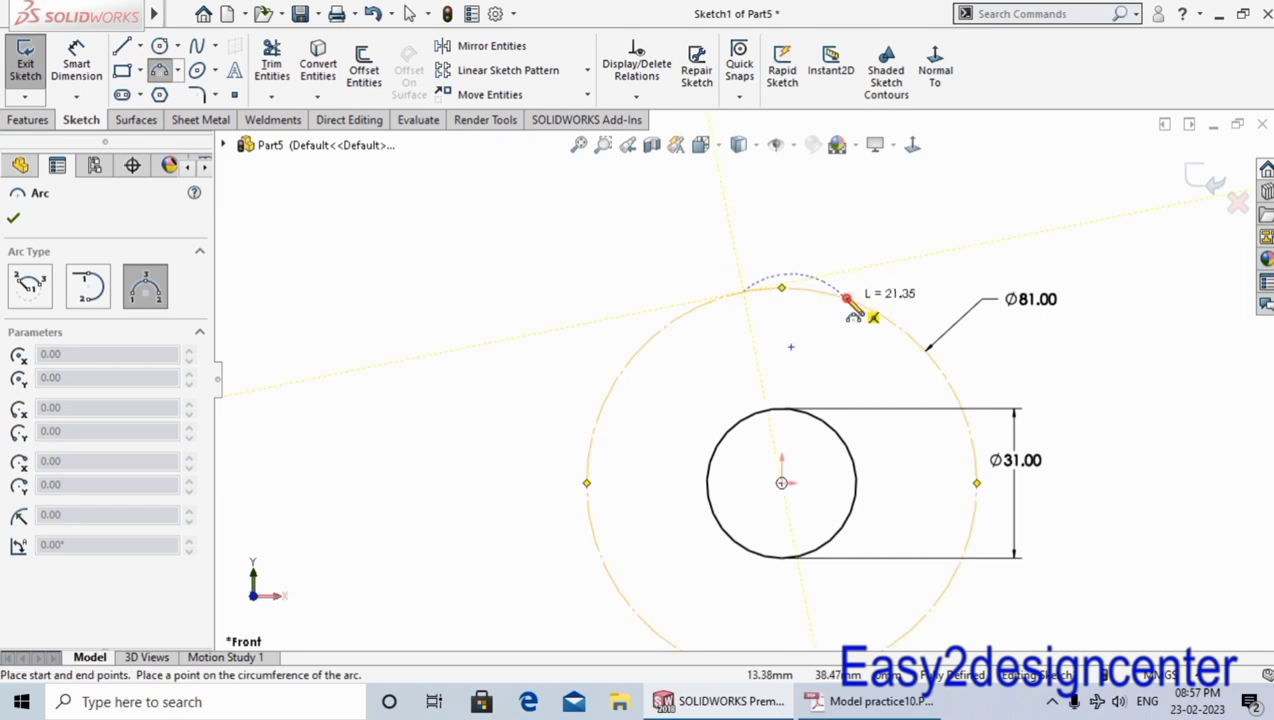
pyautogui.click(845, 297)
pyautogui.click(826, 347)
pyautogui.rightClick(820, 280)
pyautogui.click(862, 358)
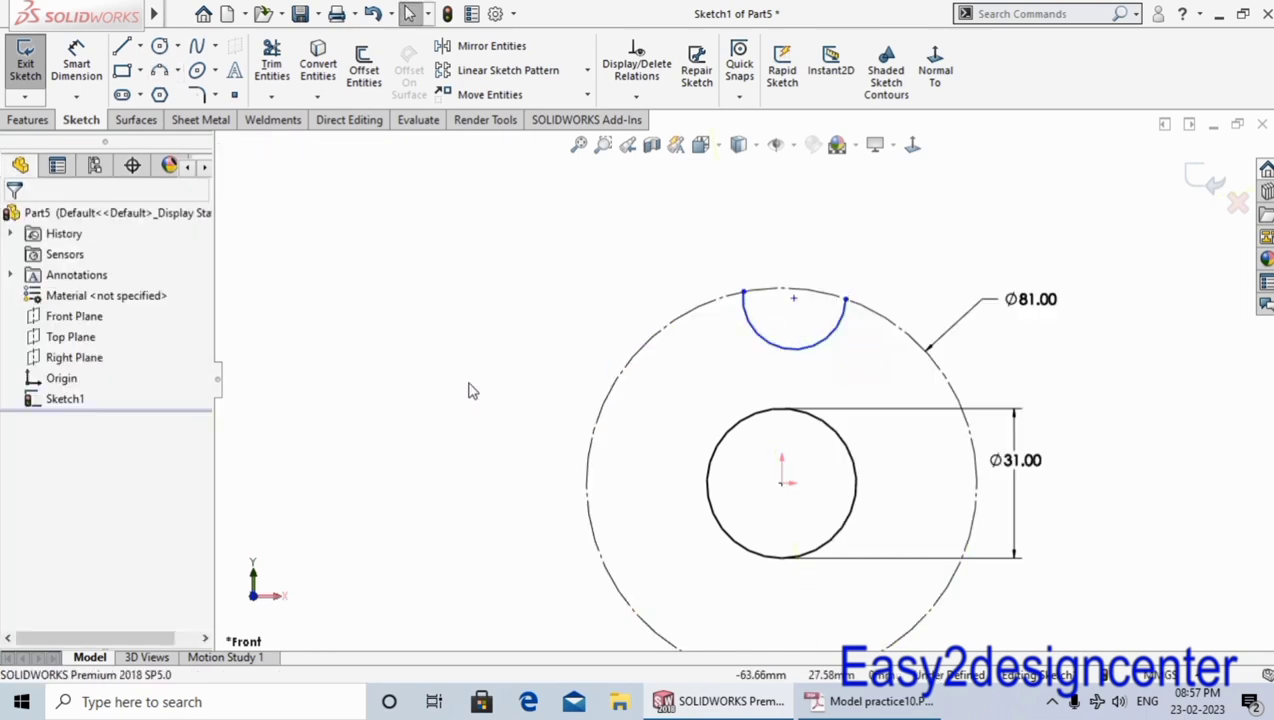
pyautogui.moveTo(927, 440); pyautogui.dragTo(927, 390, button='right')
# Step: Dimension the notch arc's radius to 12 mm
pyautogui.click(828, 346)
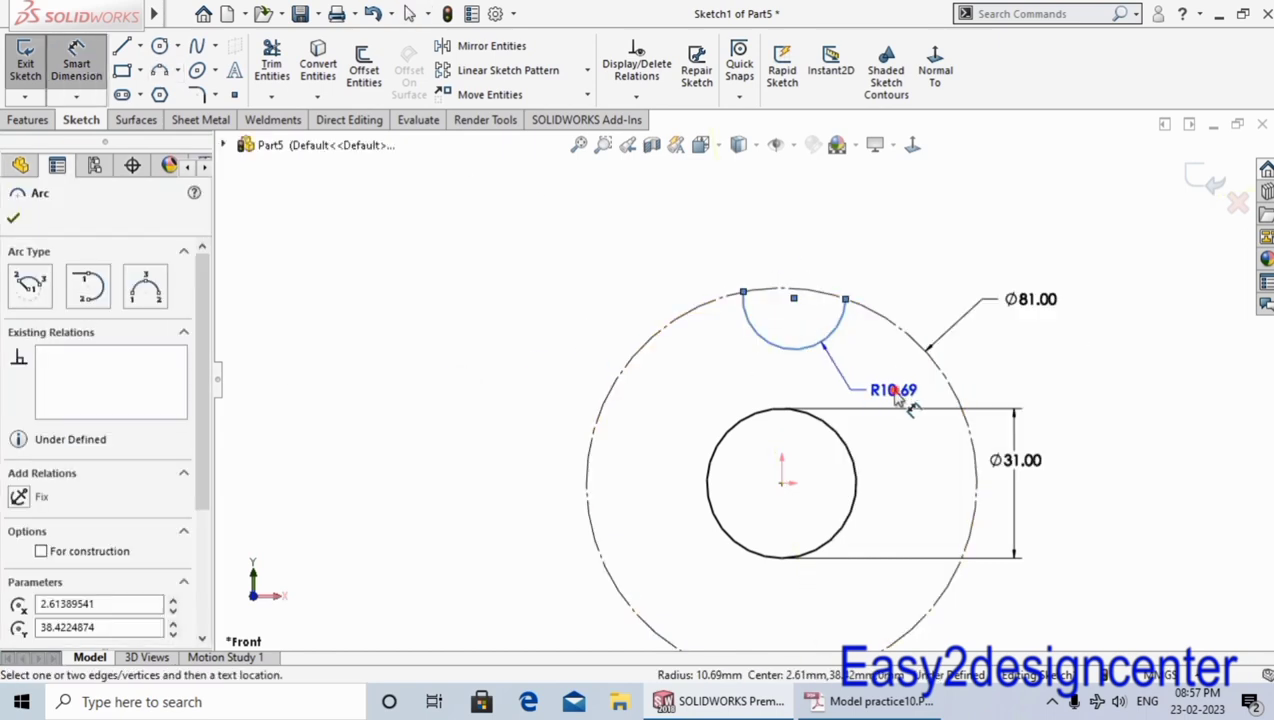
pyautogui.click(845, 400)
pyautogui.write('12')
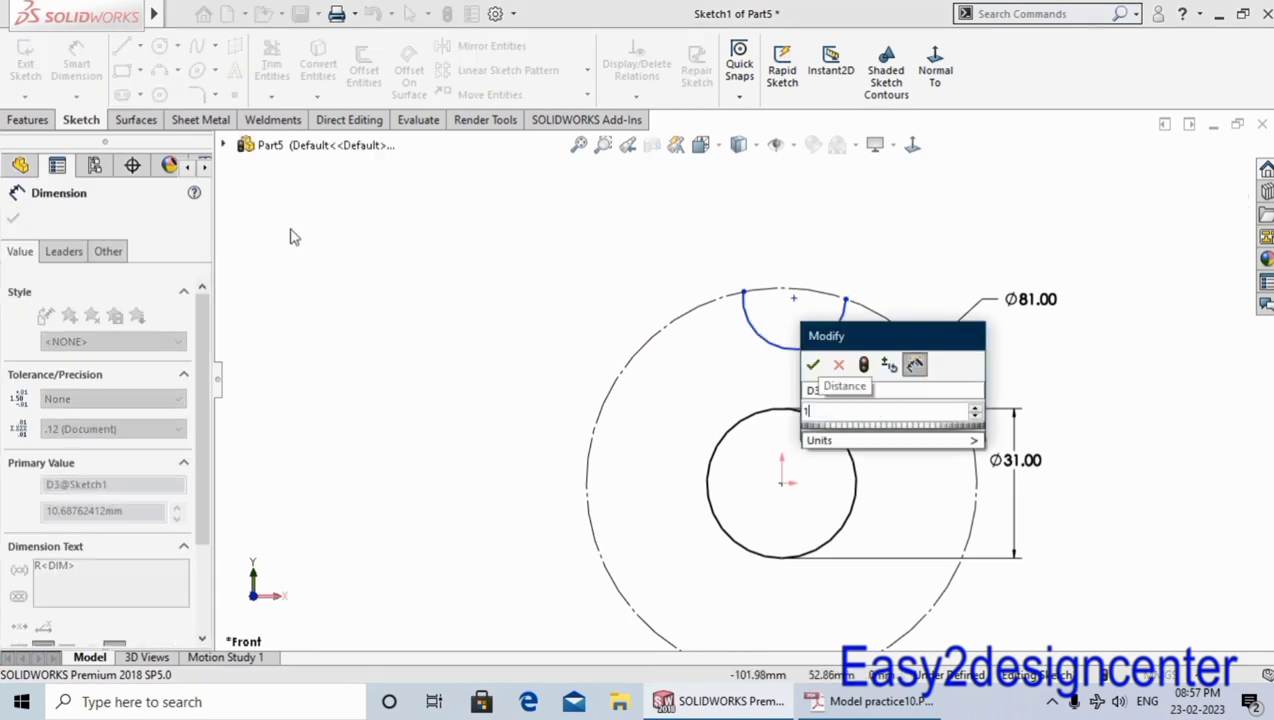
pyautogui.press('Return')
pyautogui.press('Escape')
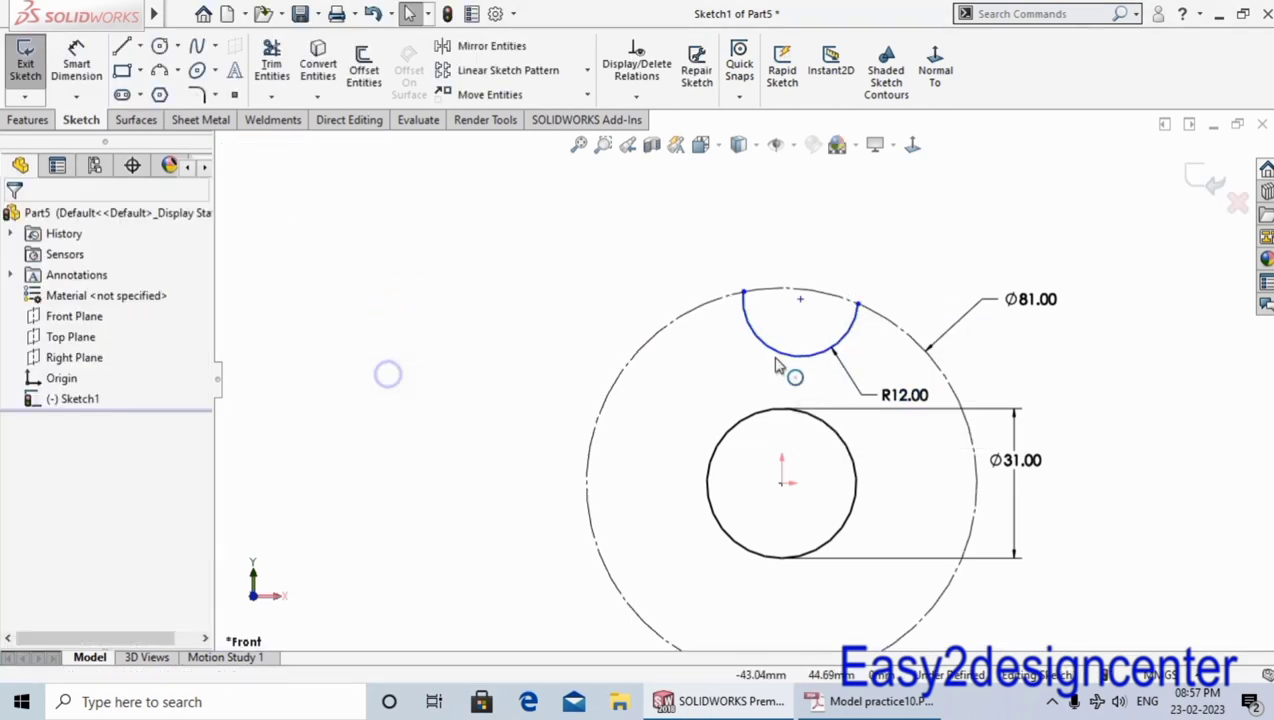
pyautogui.scroll(-1, 860, 390)
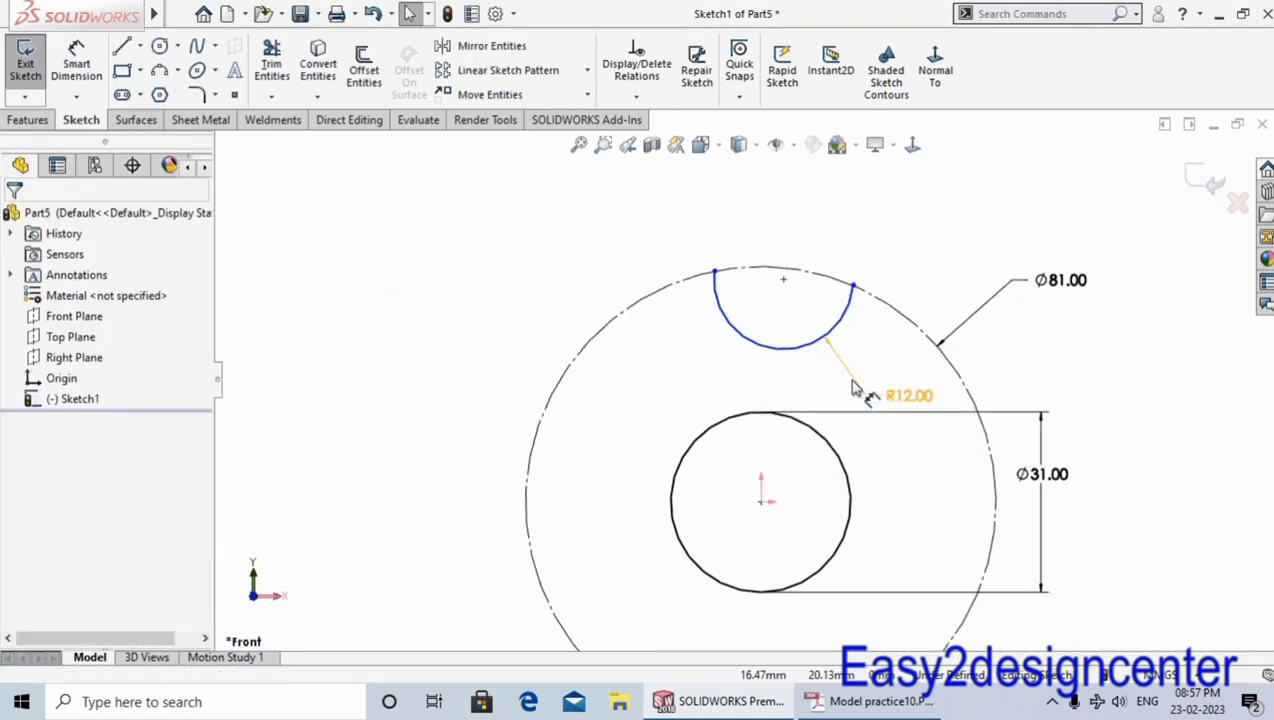
# Step: Make the arc centre vertical with the hole's centre point
pyautogui.click(783, 281)
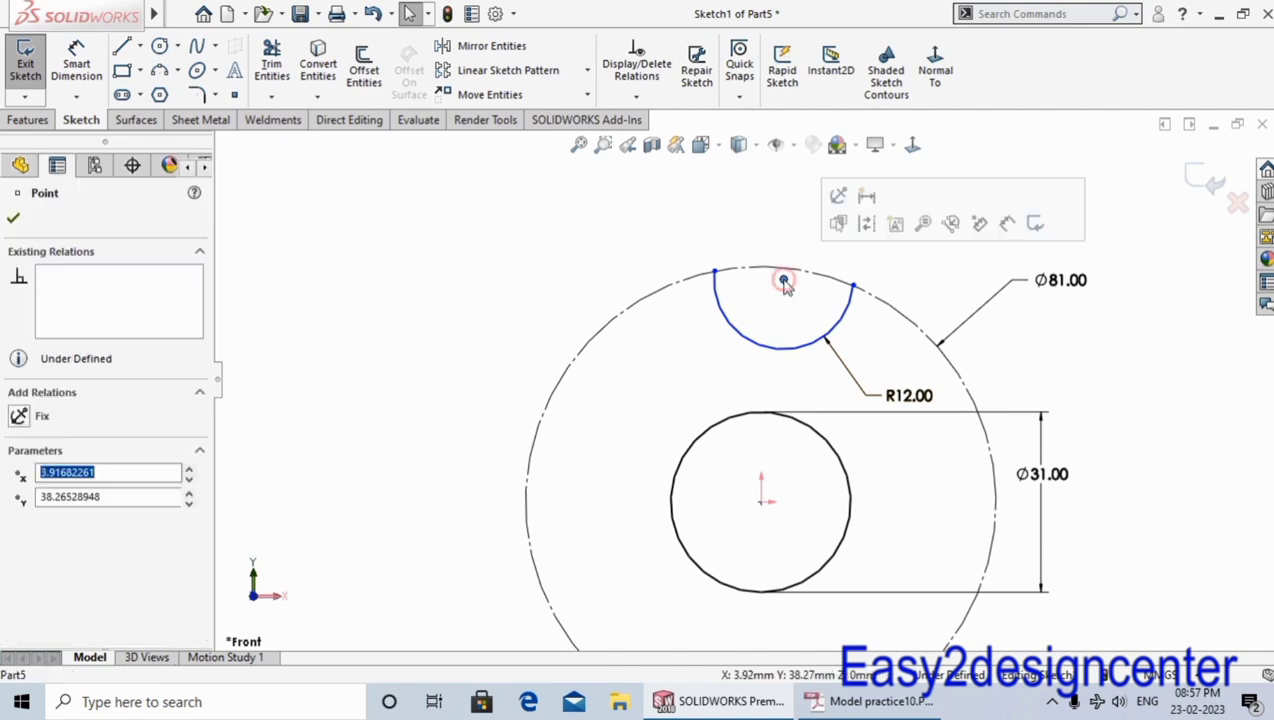
pyautogui.keyDown('ctrl'); pyautogui.click(761, 505); pyautogui.keyUp('ctrl')
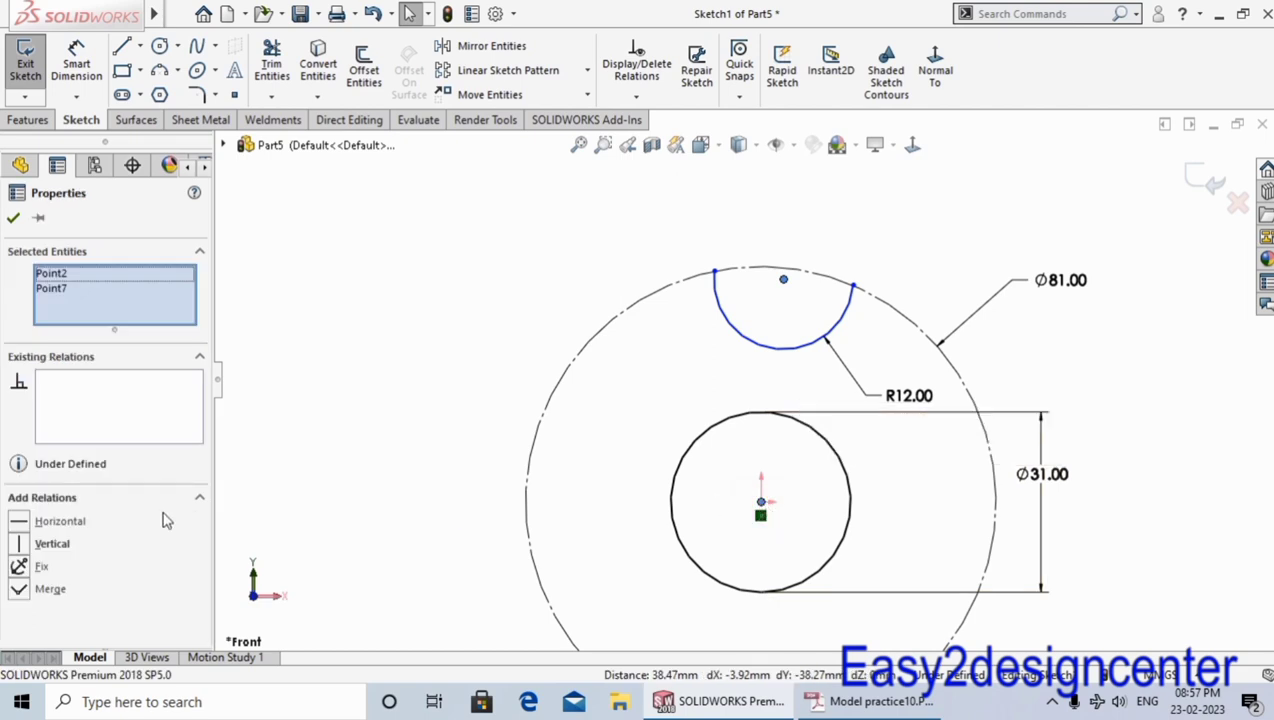
pyautogui.click(18, 549)
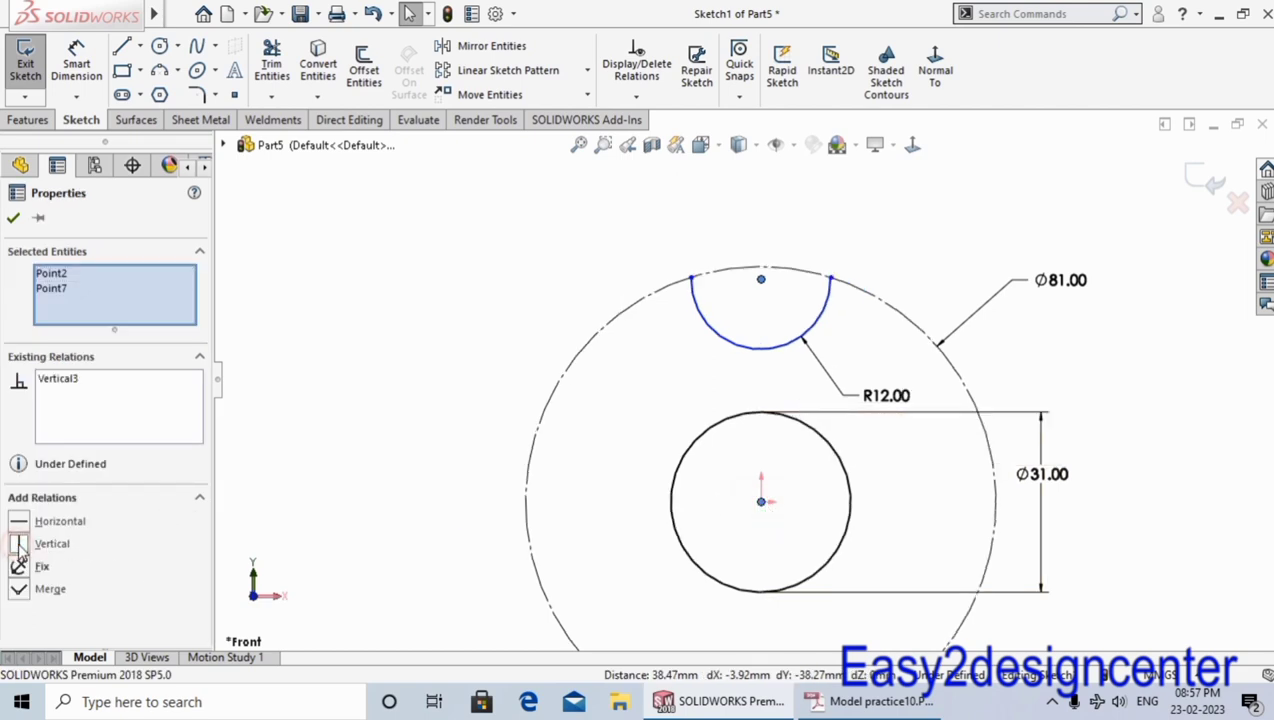
pyautogui.click(435, 432)
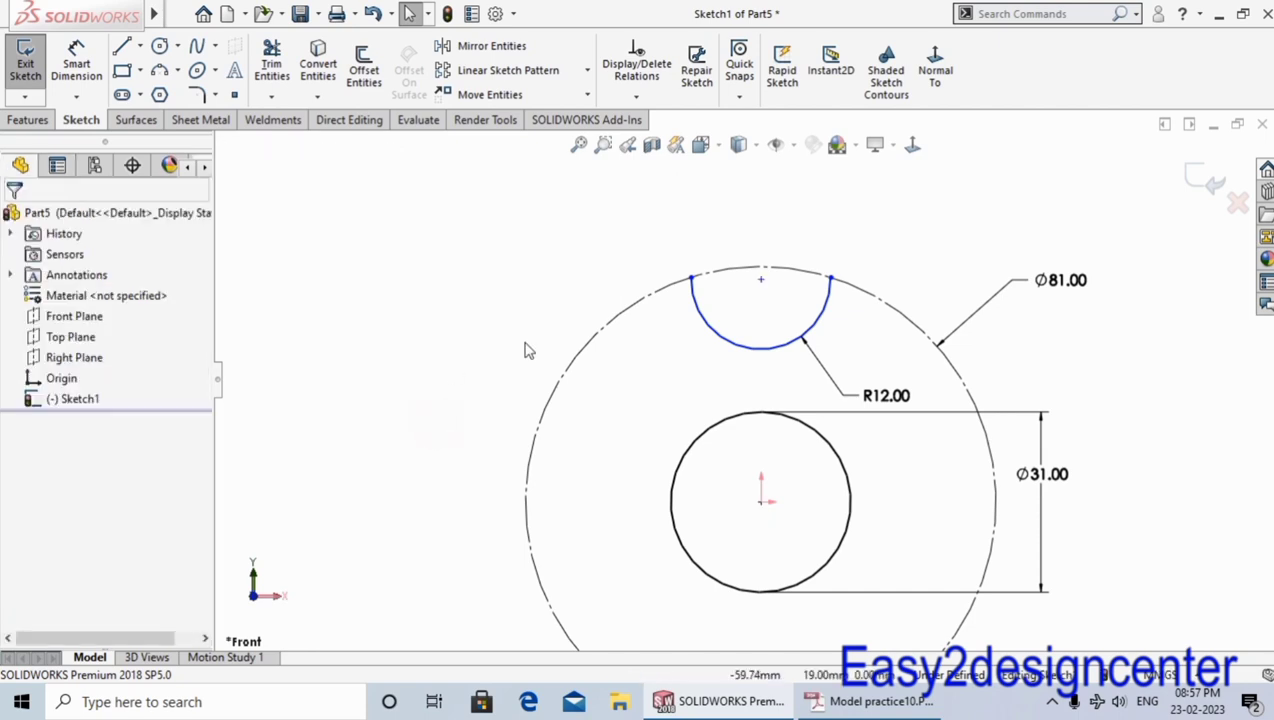
# Step: Make the arc centre coincident with the Ø81 circle, then check the PDF
pyautogui.click(761, 281)
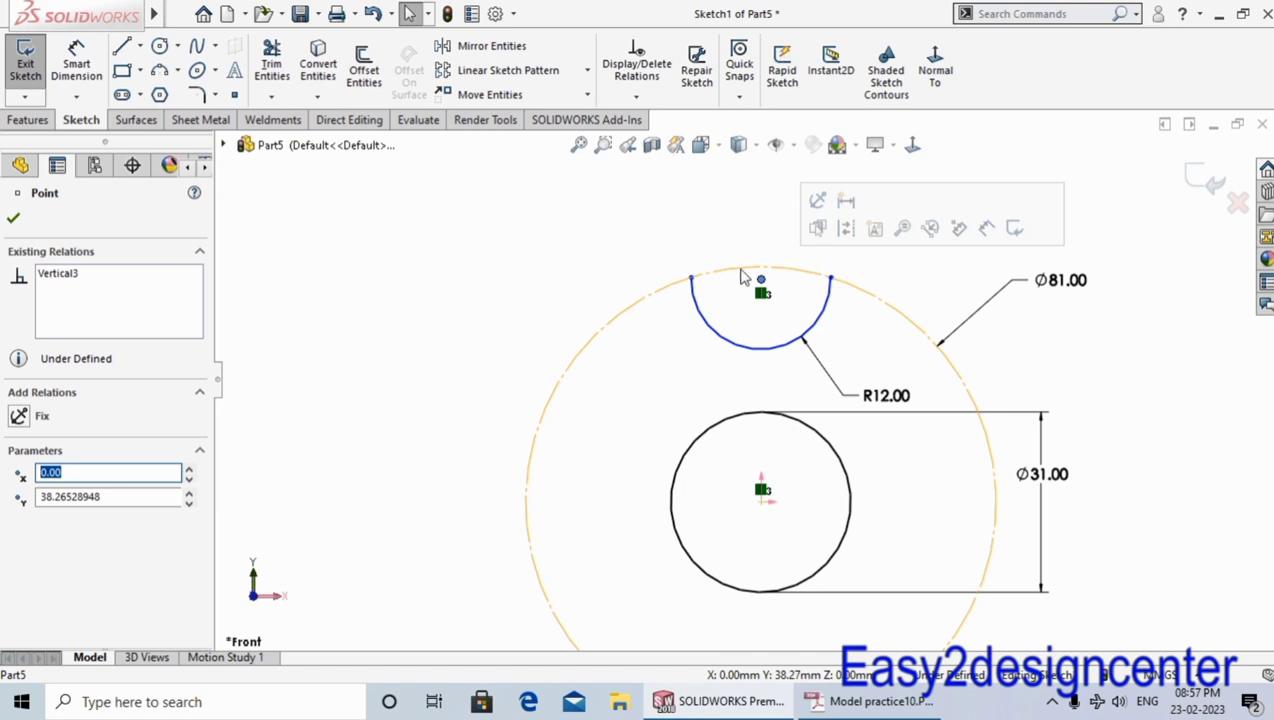
pyautogui.keyDown('ctrl'); pyautogui.click(742, 272); pyautogui.keyUp('ctrl')
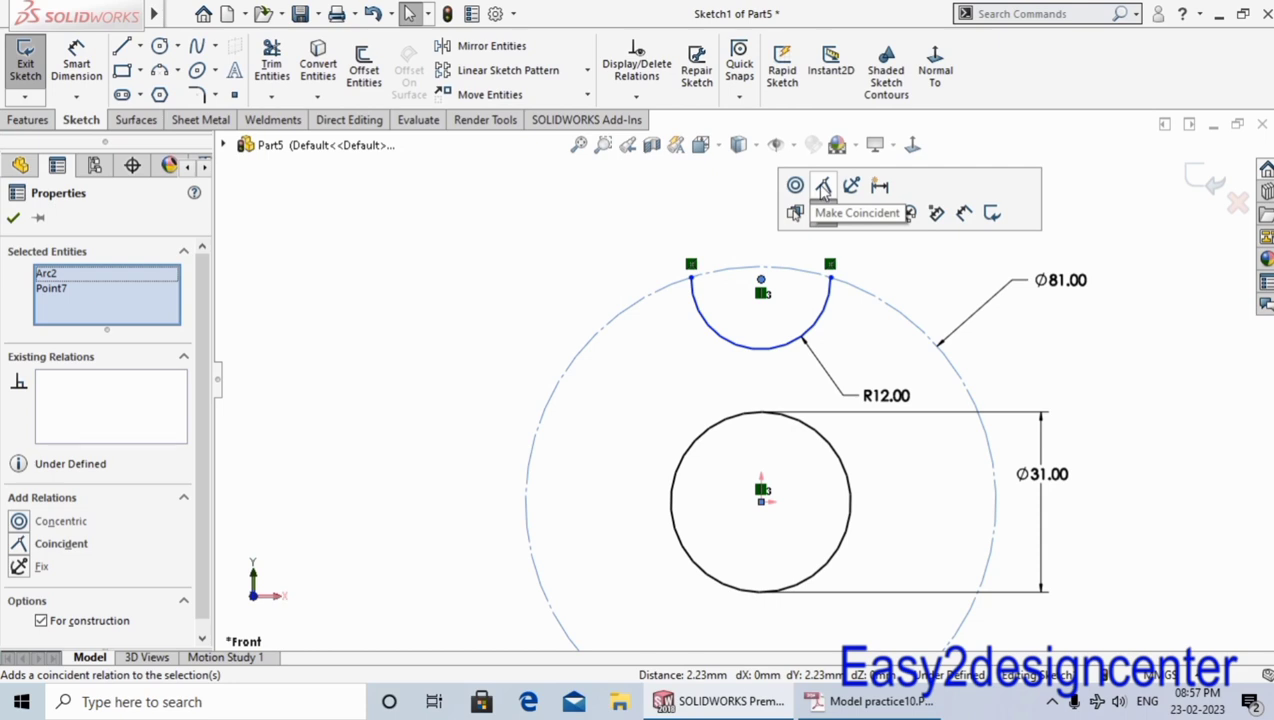
pyautogui.click(822, 186)
pyautogui.click(506, 290)
pyautogui.scroll(3, 515, 310)
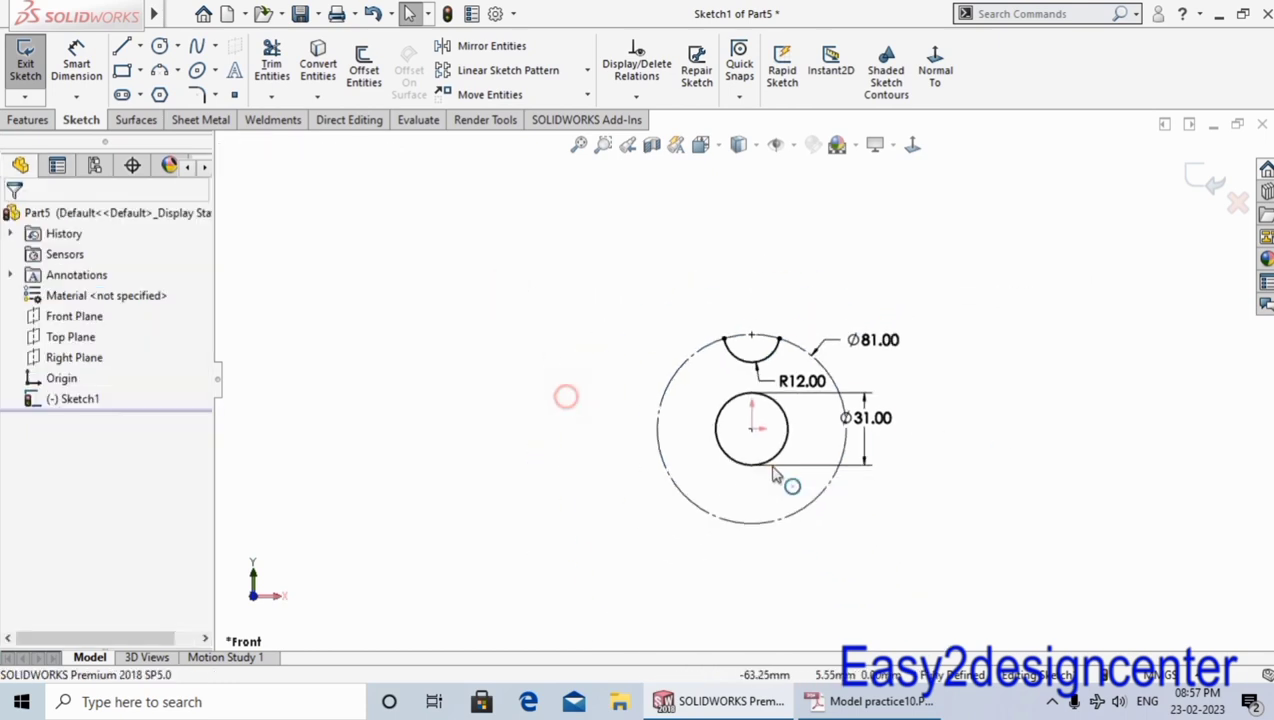
pyautogui.scroll(-2, 795, 400)
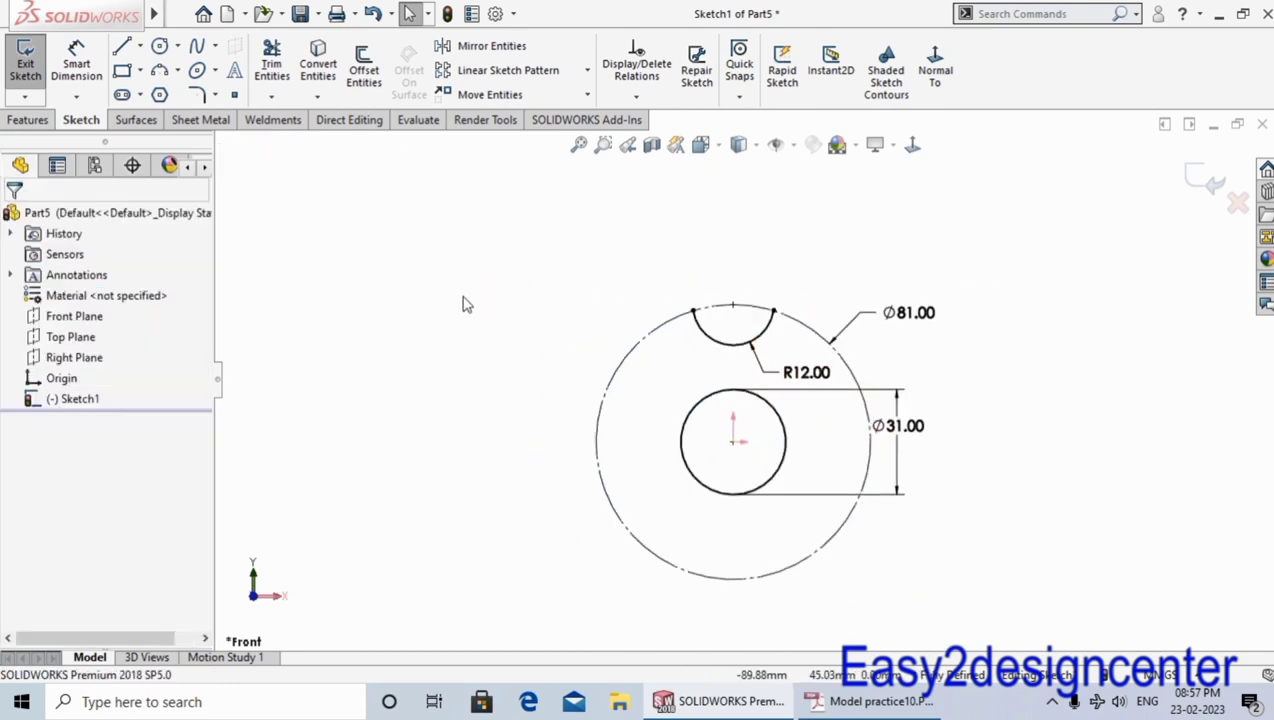
pyautogui.click(850, 701)
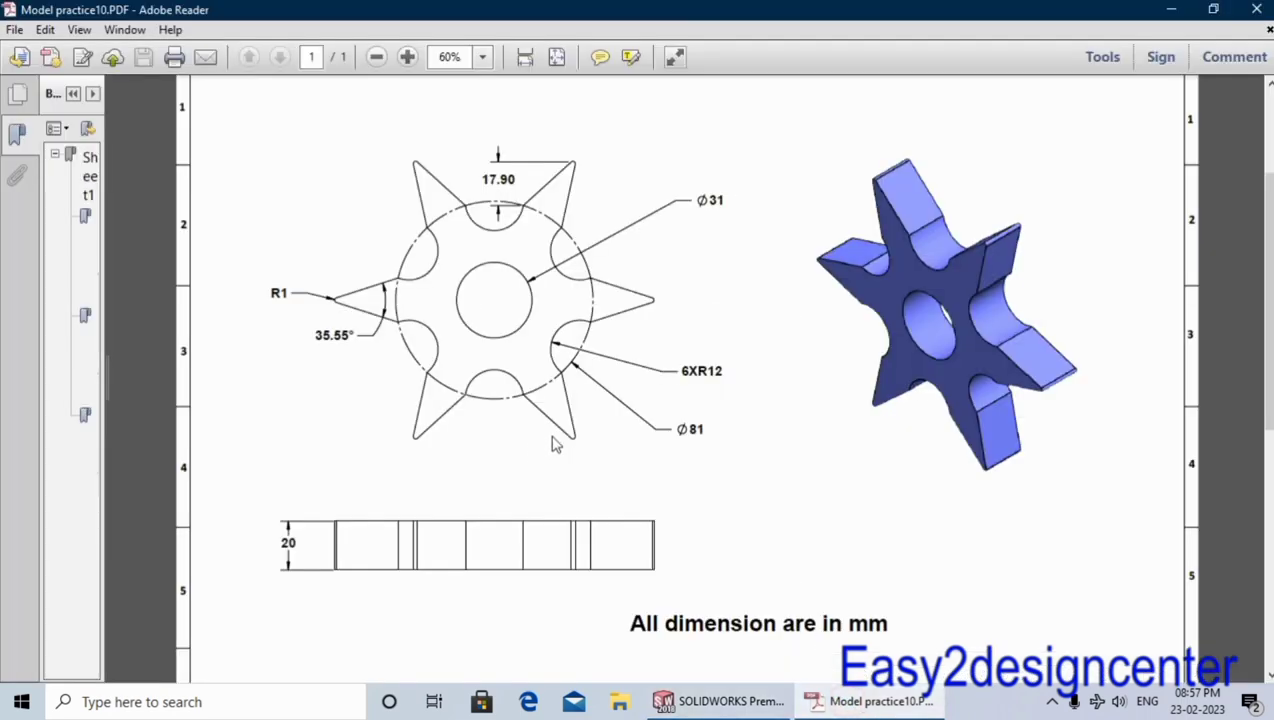
# Step: Circular-pattern the R12 notch arc into 6 instances around the hole centre
pyautogui.click(720, 701)
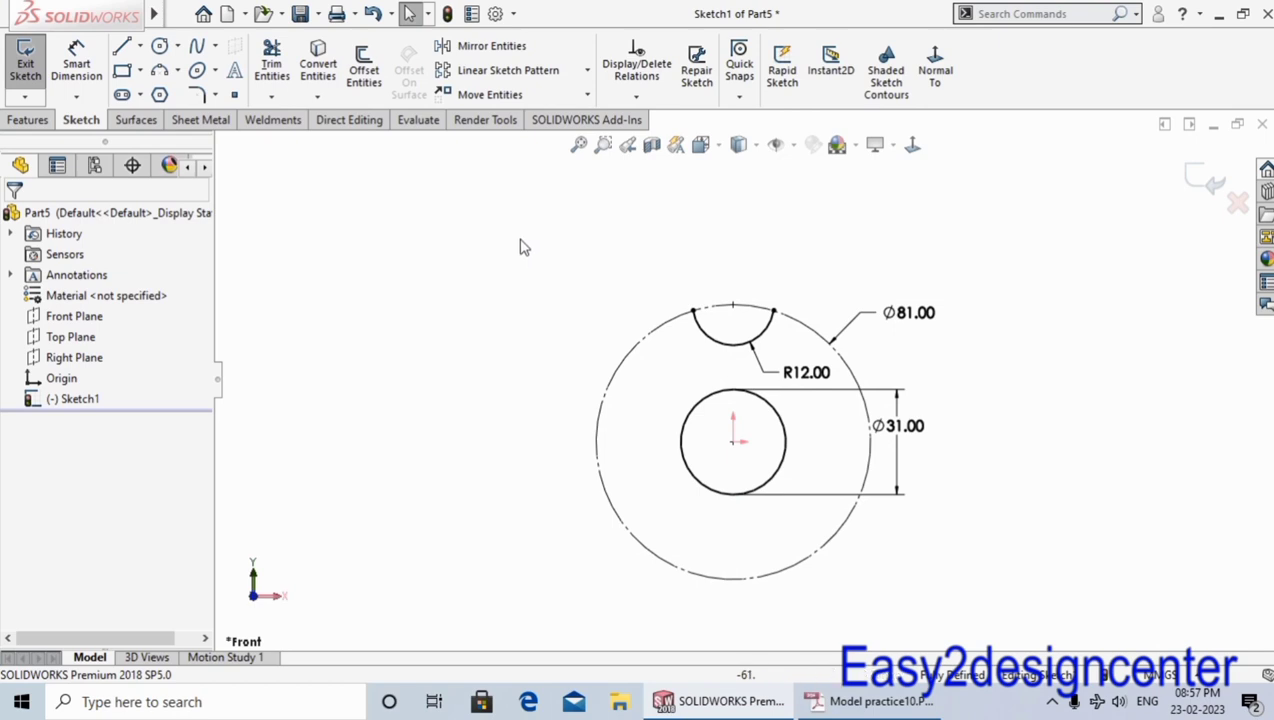
pyautogui.click(588, 76)
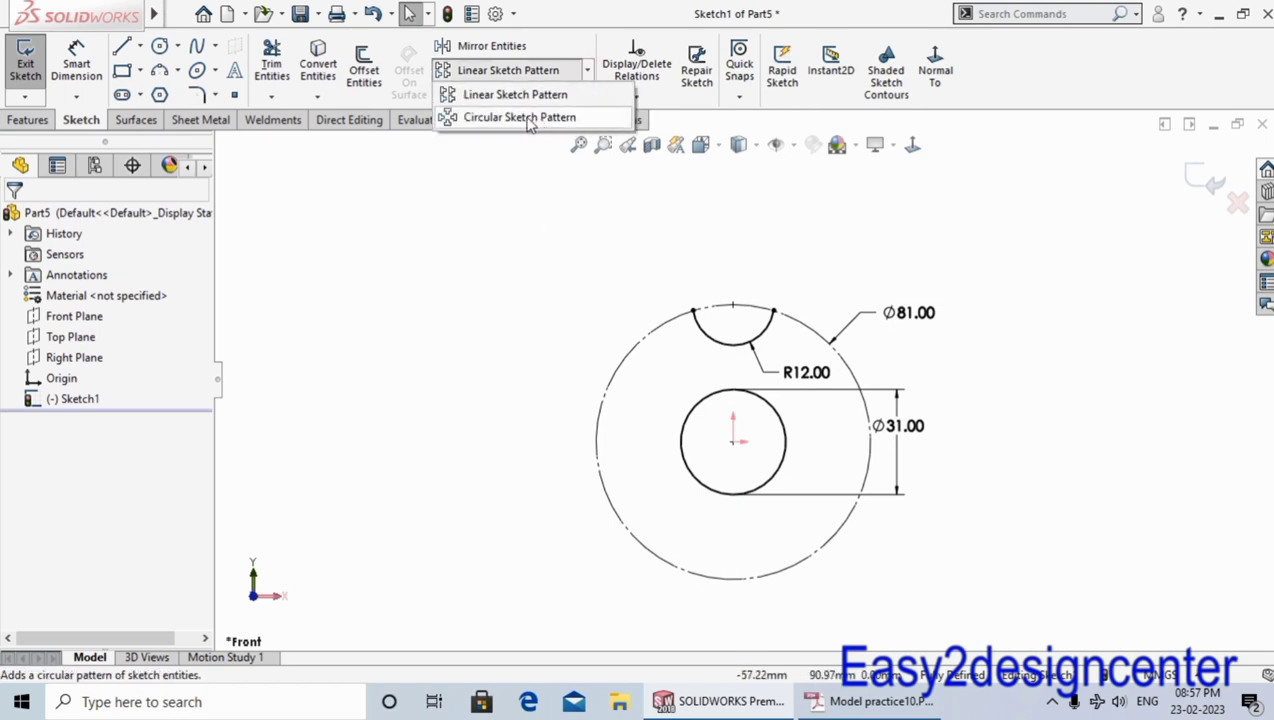
pyautogui.click(530, 118)
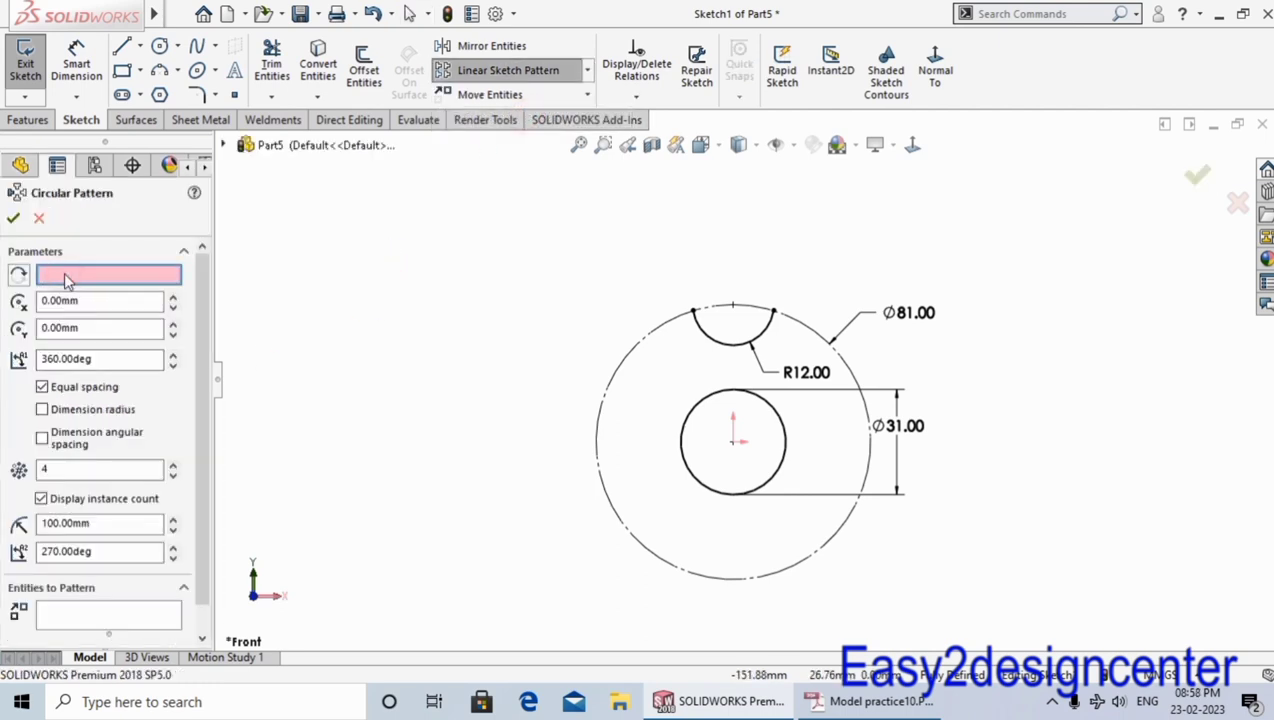
pyautogui.click(735, 441)
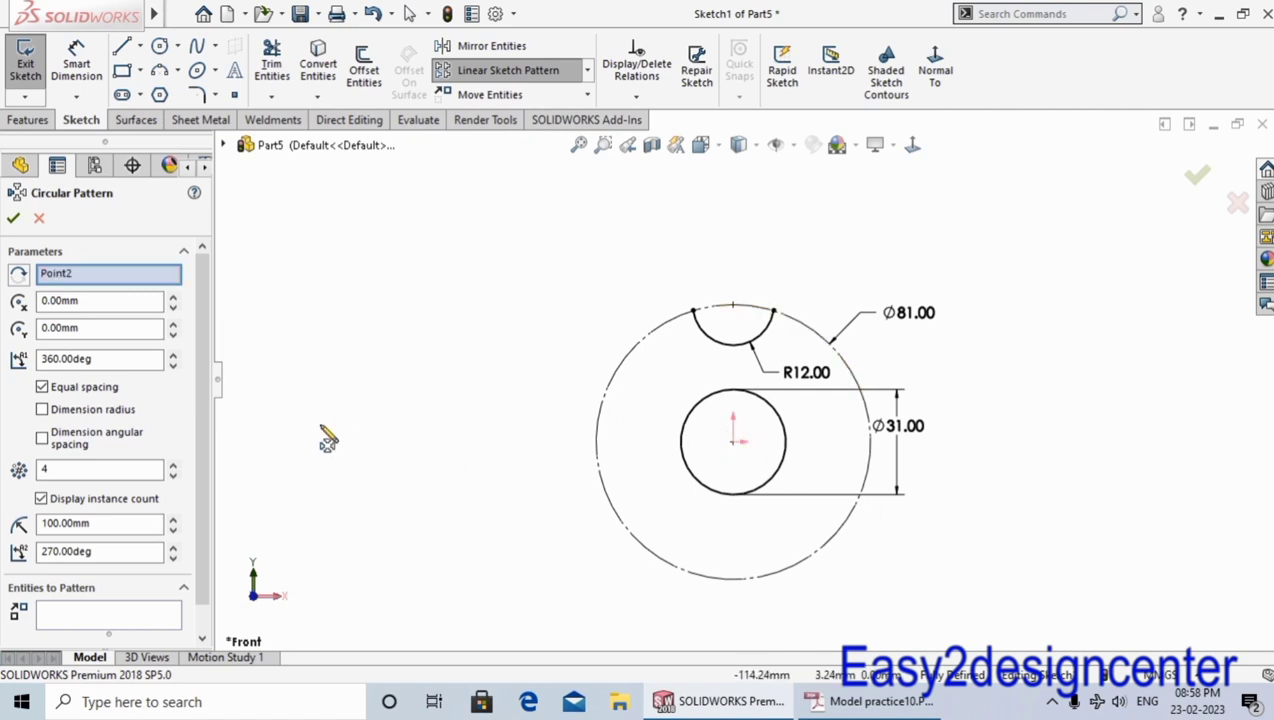
pyautogui.scroll(-1, 195, 480)
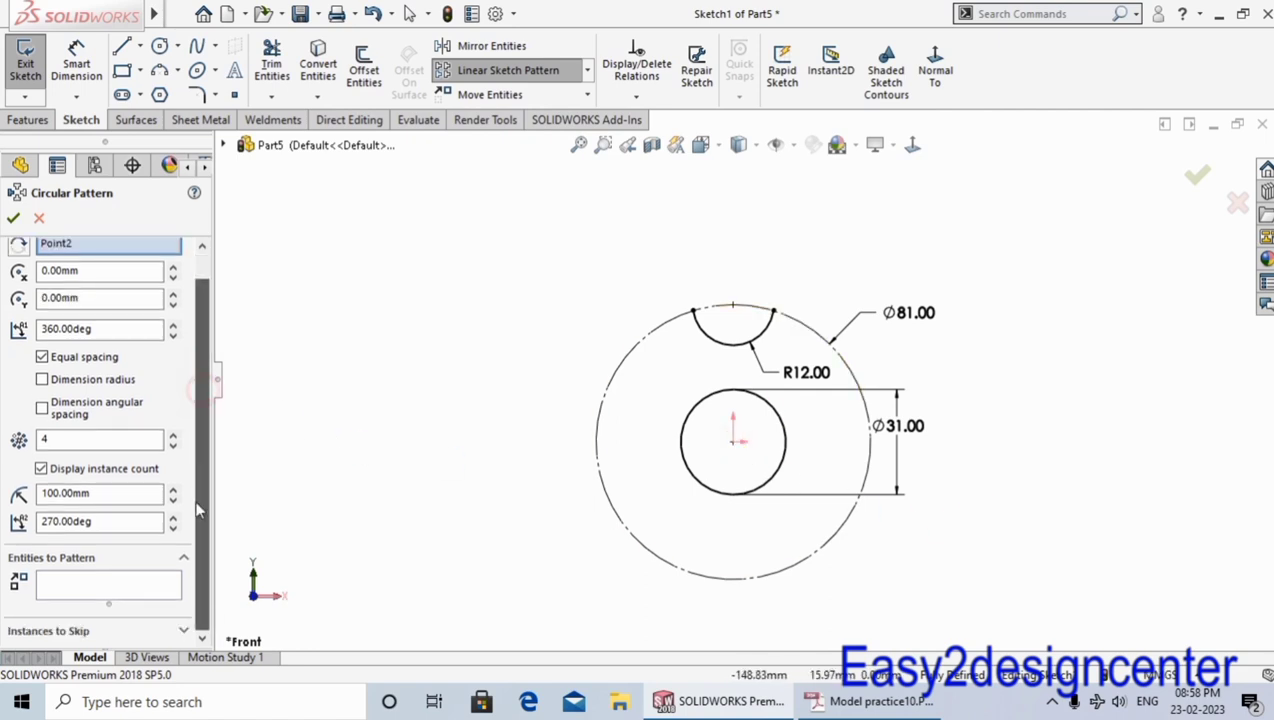
pyautogui.click(104, 590)
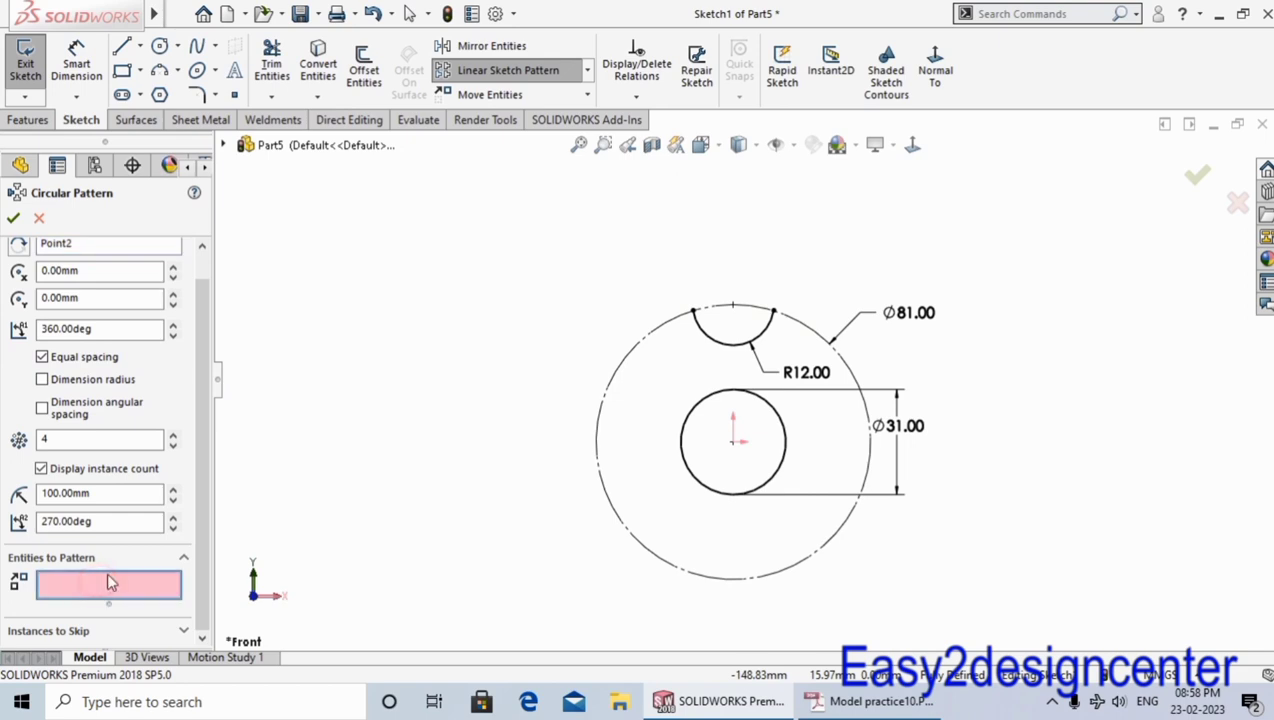
pyautogui.click(719, 350)
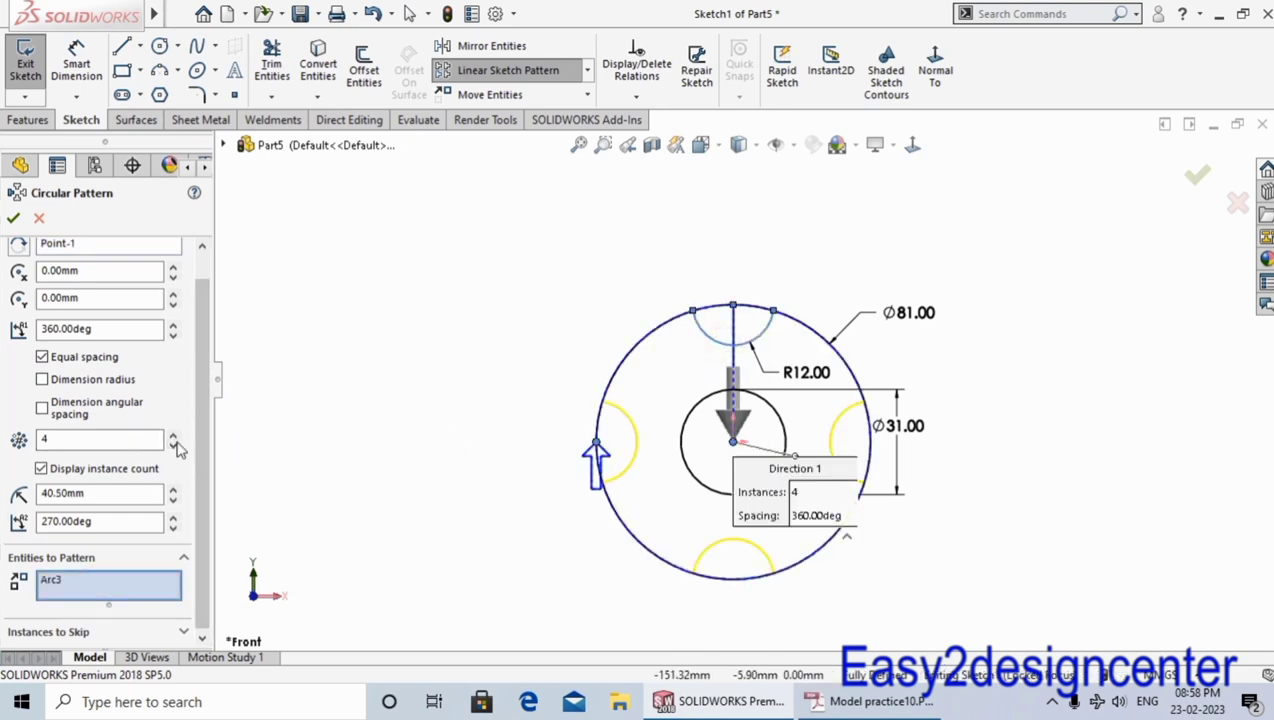
pyautogui.click(172, 435)
pyautogui.click(172, 435)
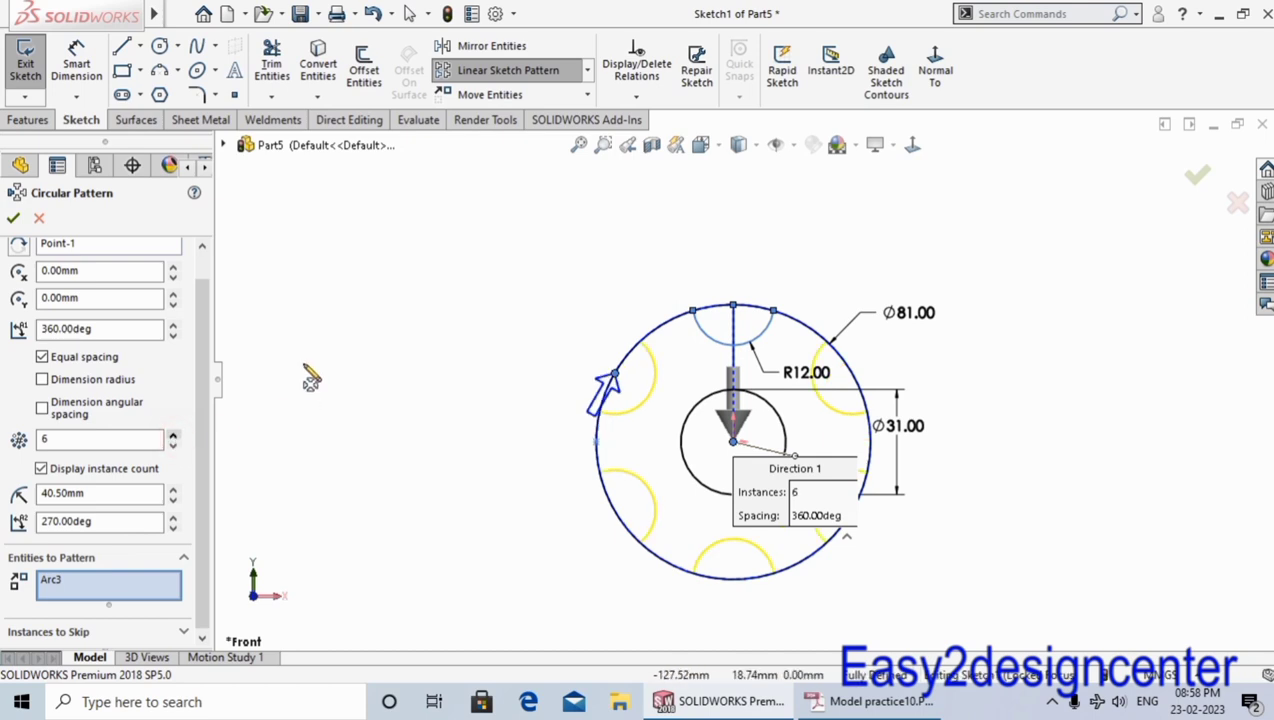
pyautogui.click(13, 217)
# Step: Make the circular pattern's centre point coincident with the sketch origin
pyautogui.click(307, 500)
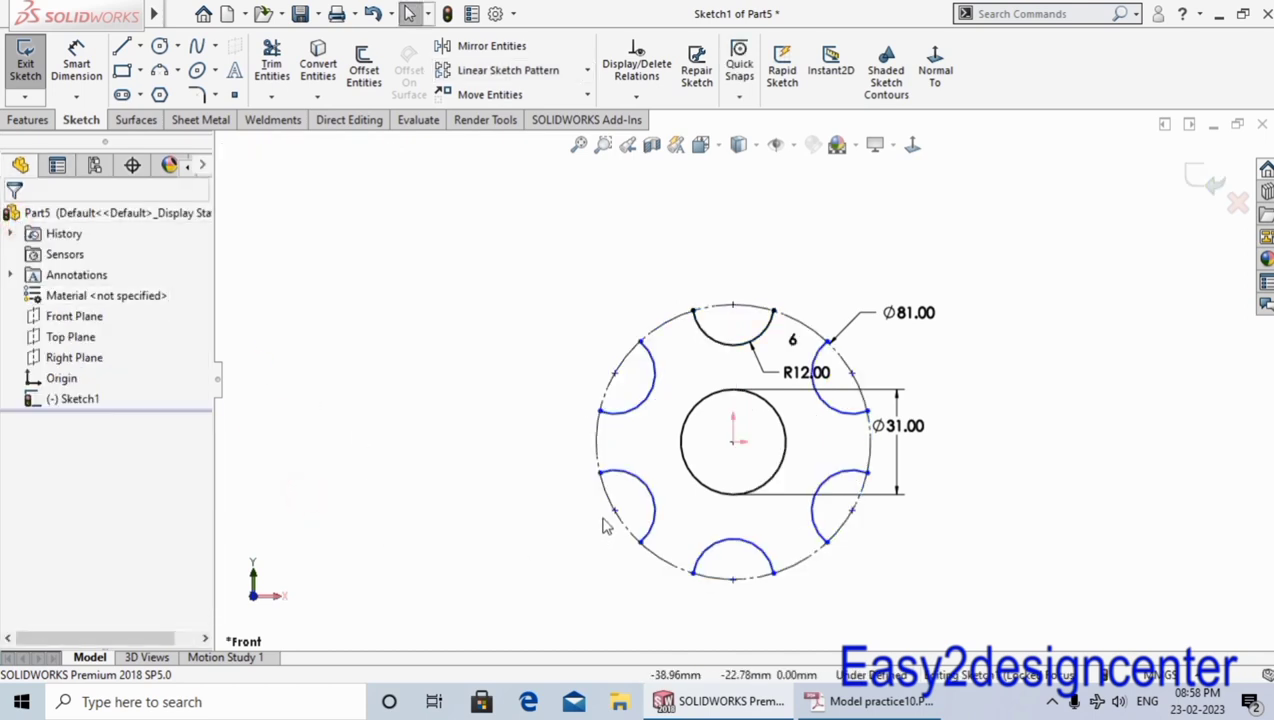
pyautogui.moveTo(614, 510); pyautogui.dragTo(730, 519)
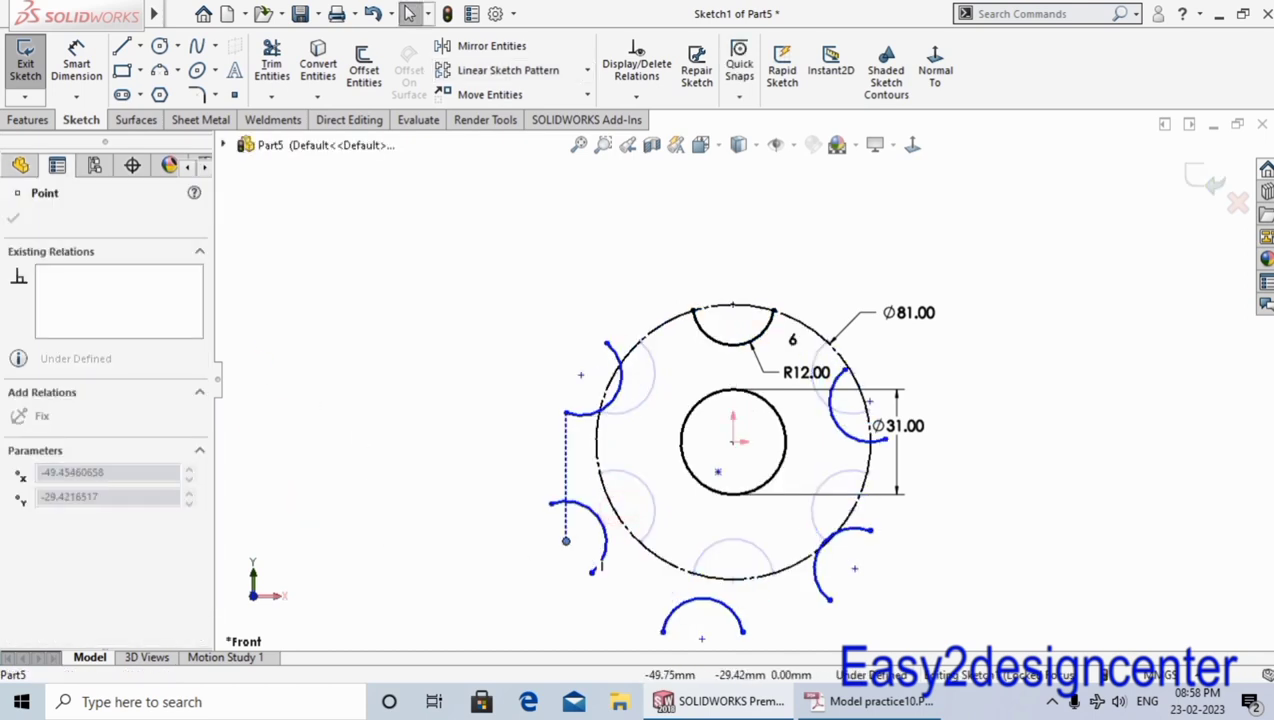
pyautogui.click(718, 474)
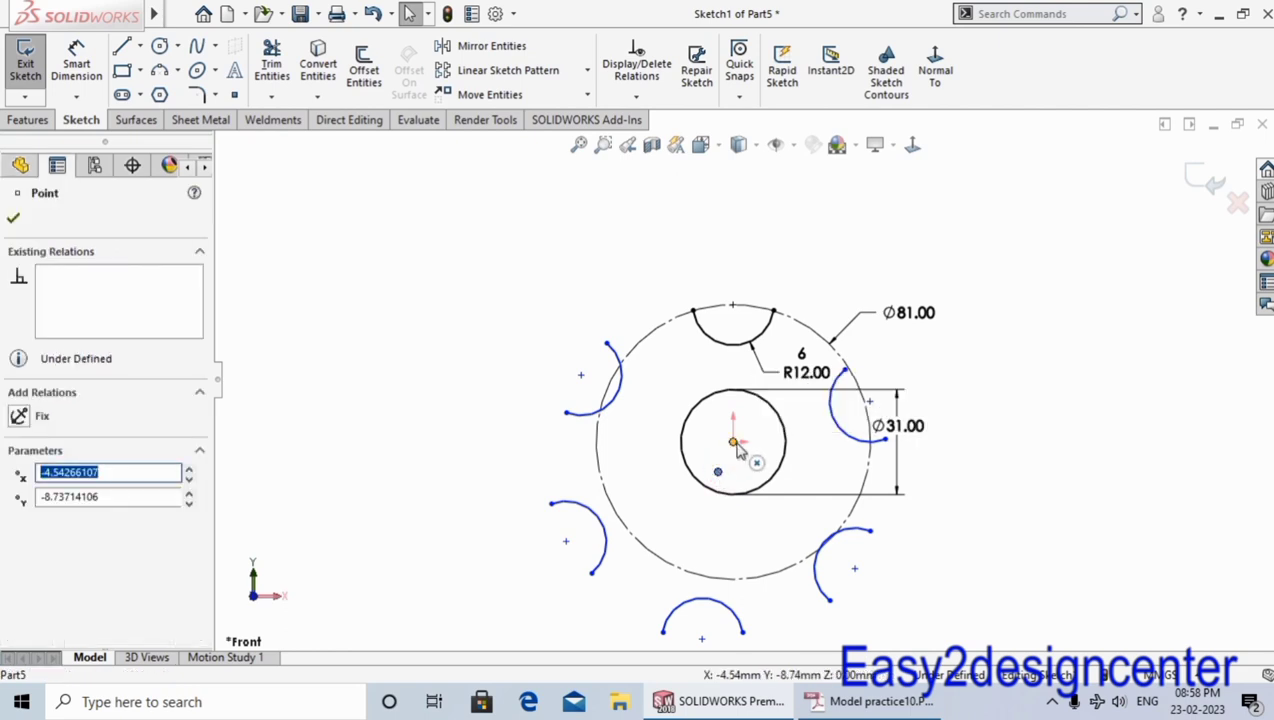
pyautogui.keyDown('ctrl'); pyautogui.click(734, 443); pyautogui.keyUp('ctrl')
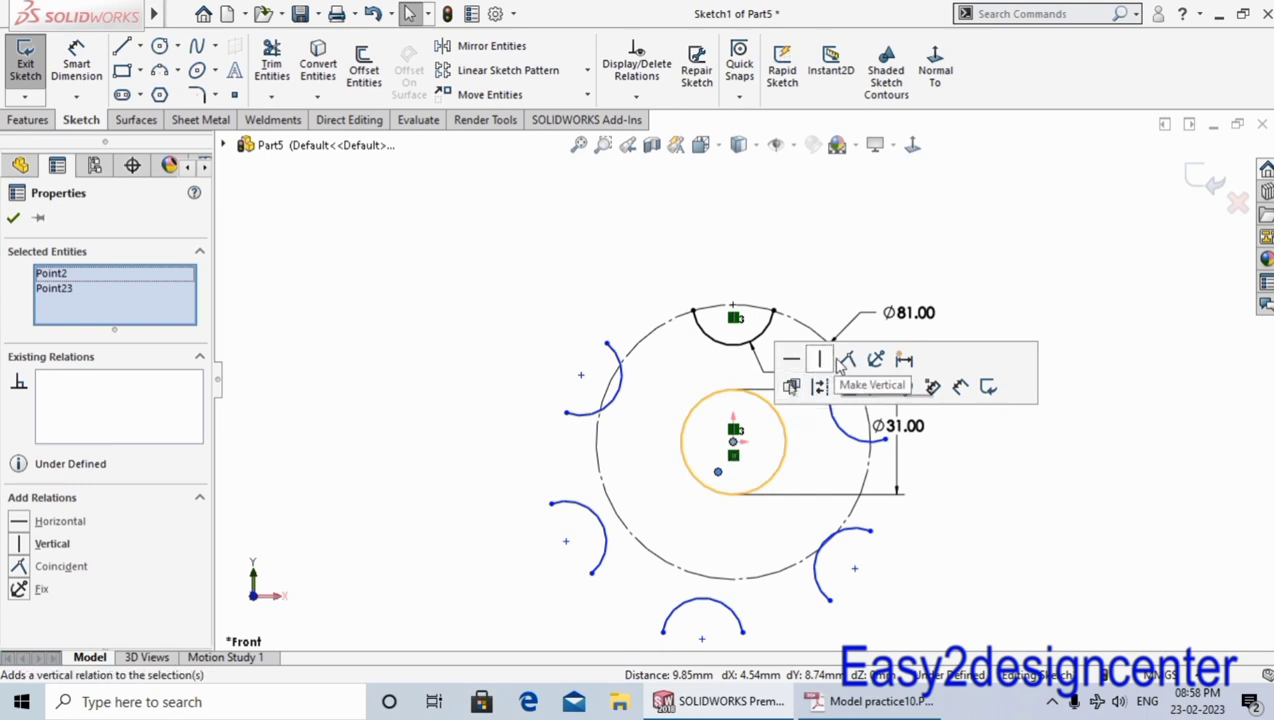
pyautogui.click(847, 360)
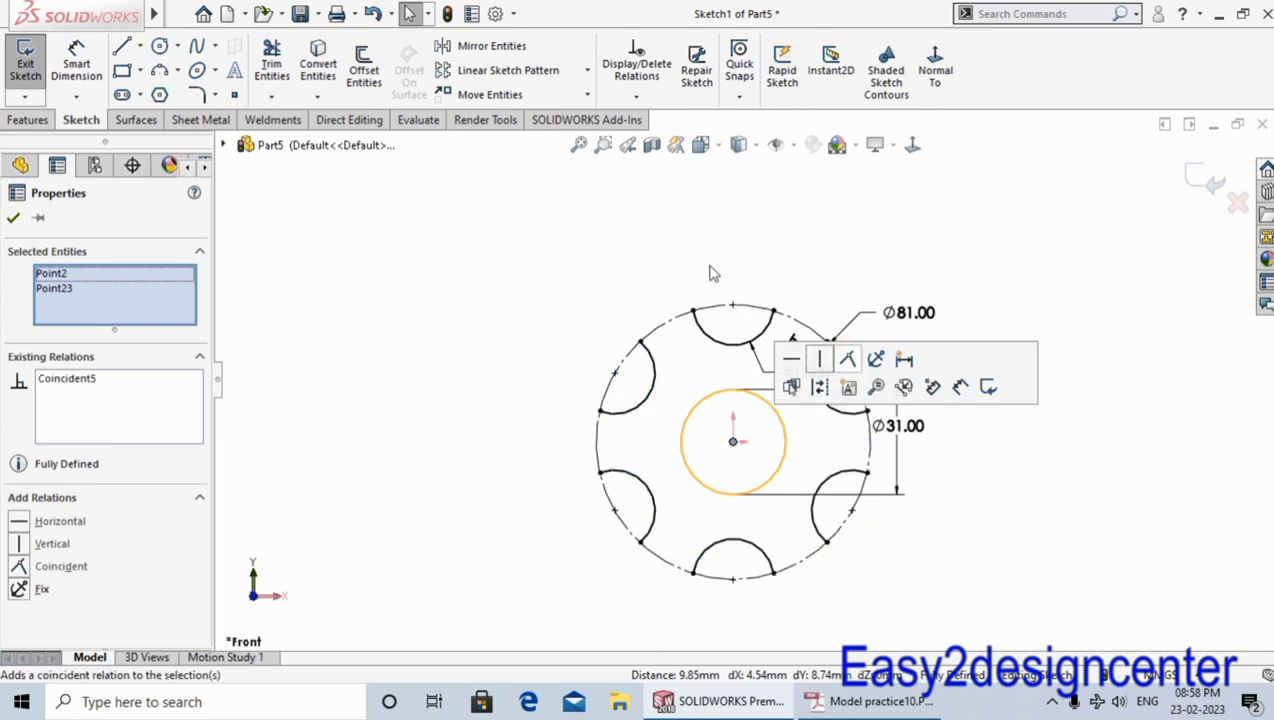
pyautogui.click(700, 270)
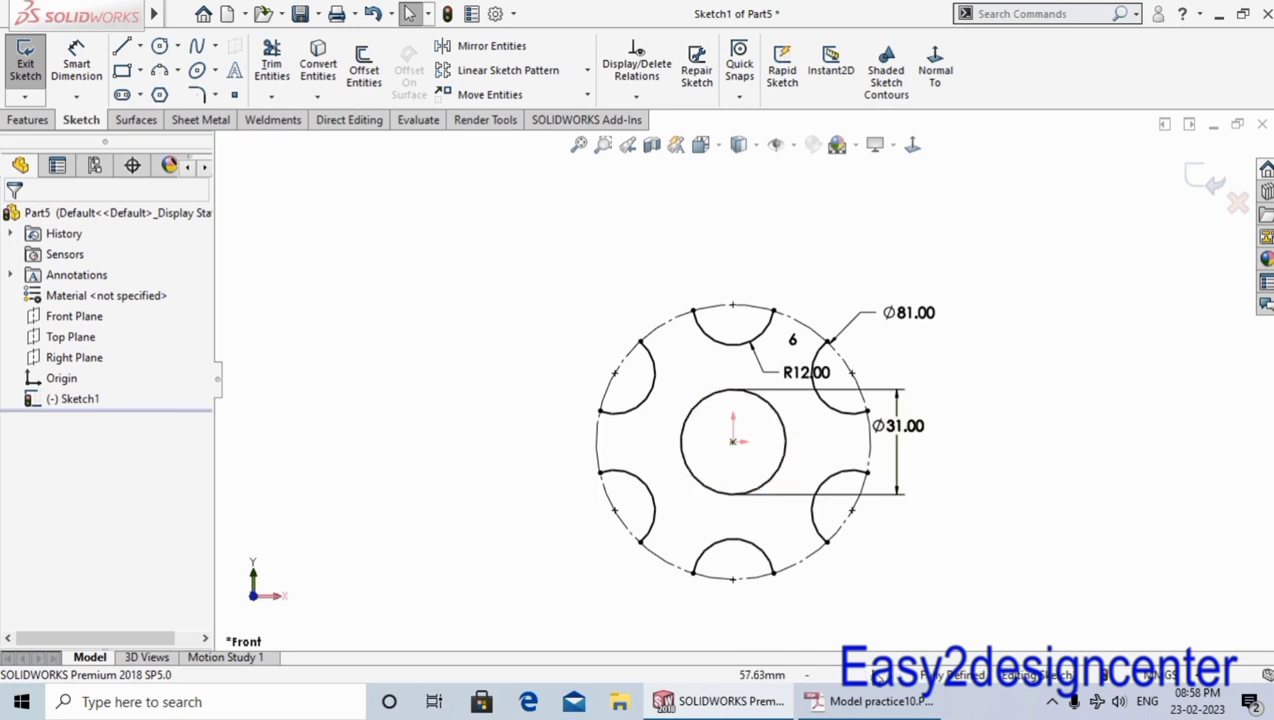
# Step: Compare the sketch with the PDF drawing and return to SOLIDWORKS
pyautogui.click(836, 703)
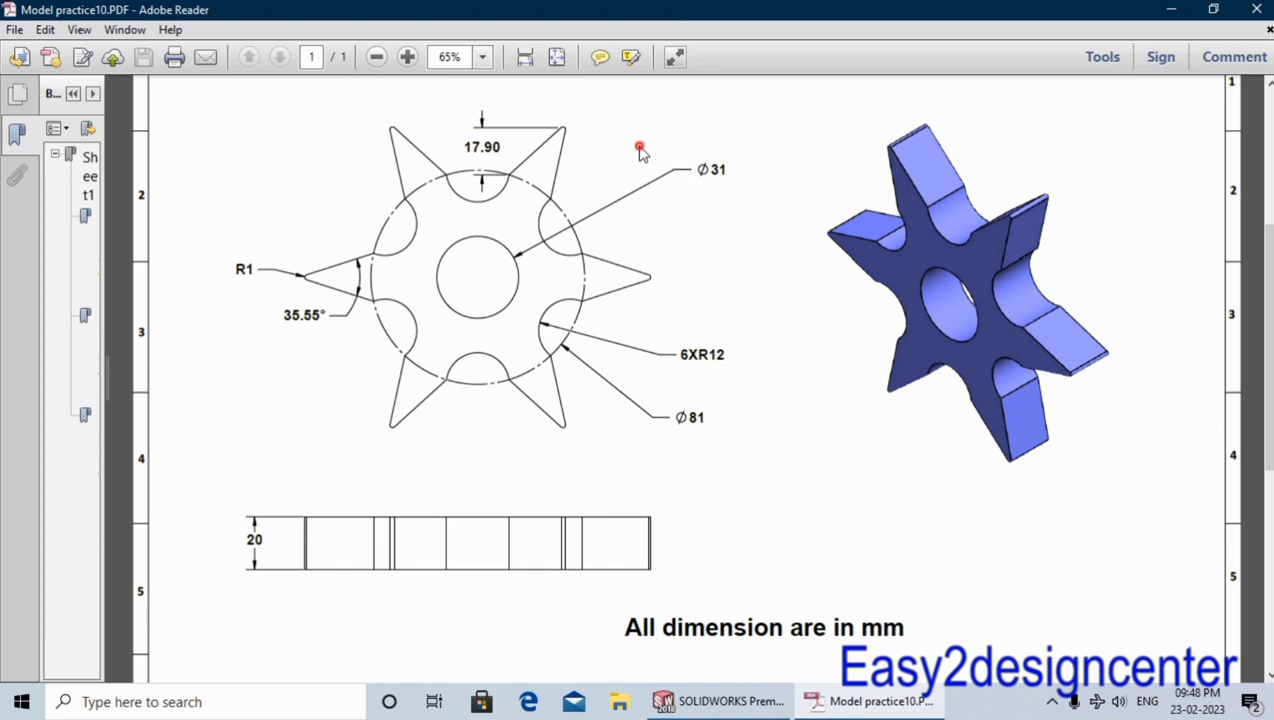
pyautogui.click(710, 701)
pyautogui.scroll(1, 723, 523)
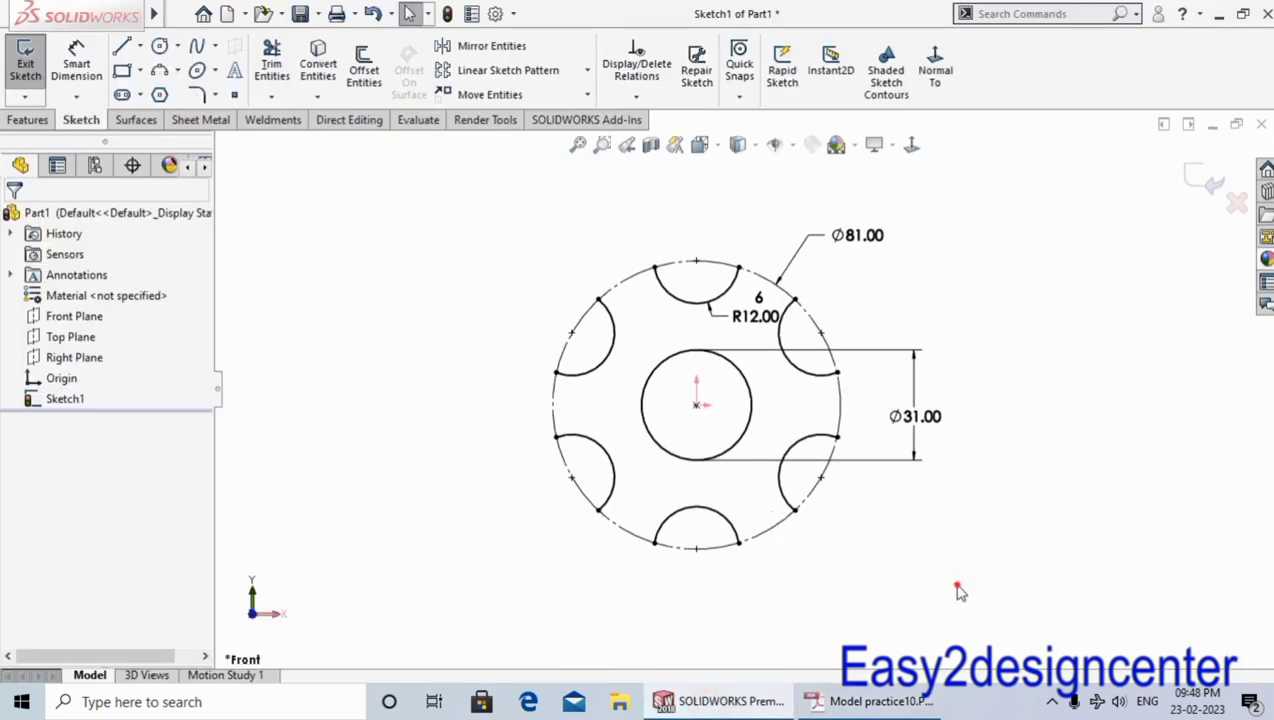
pyautogui.scroll(1, 700, 380)
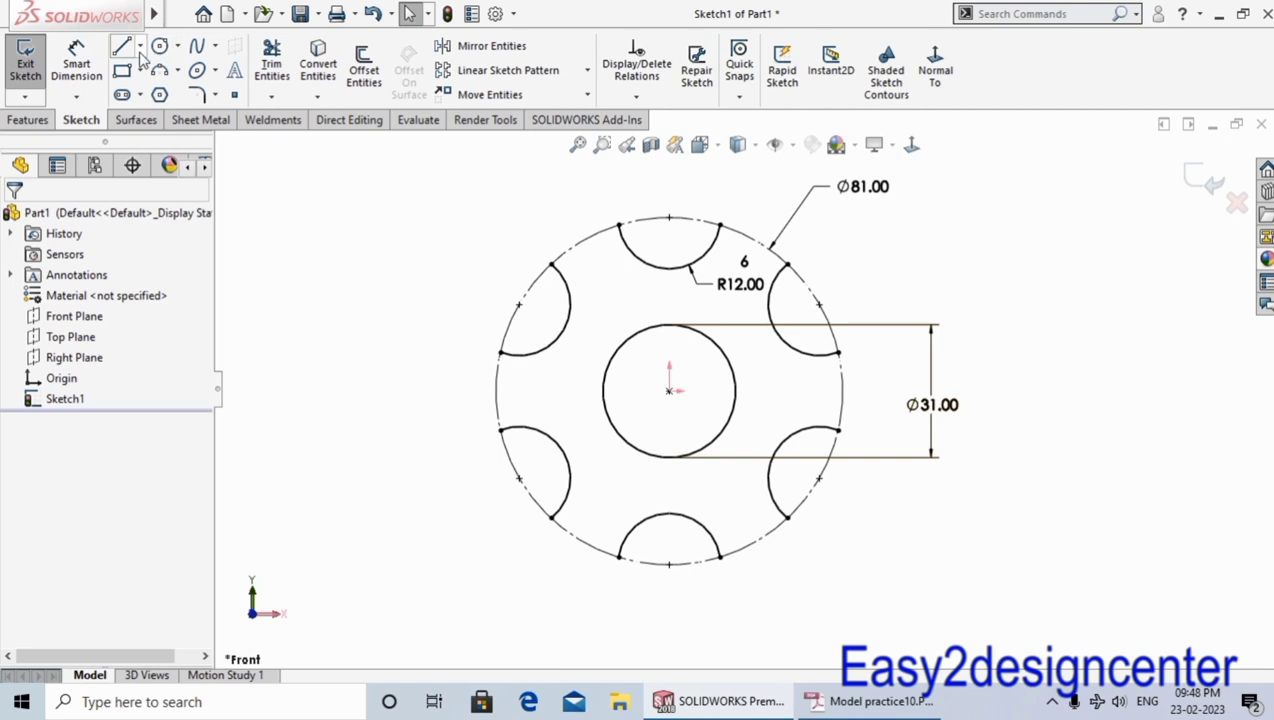
# Step: Draw a horizontal centerline from the origin to the right
pyautogui.click(140, 46)
pyautogui.click(155, 93)
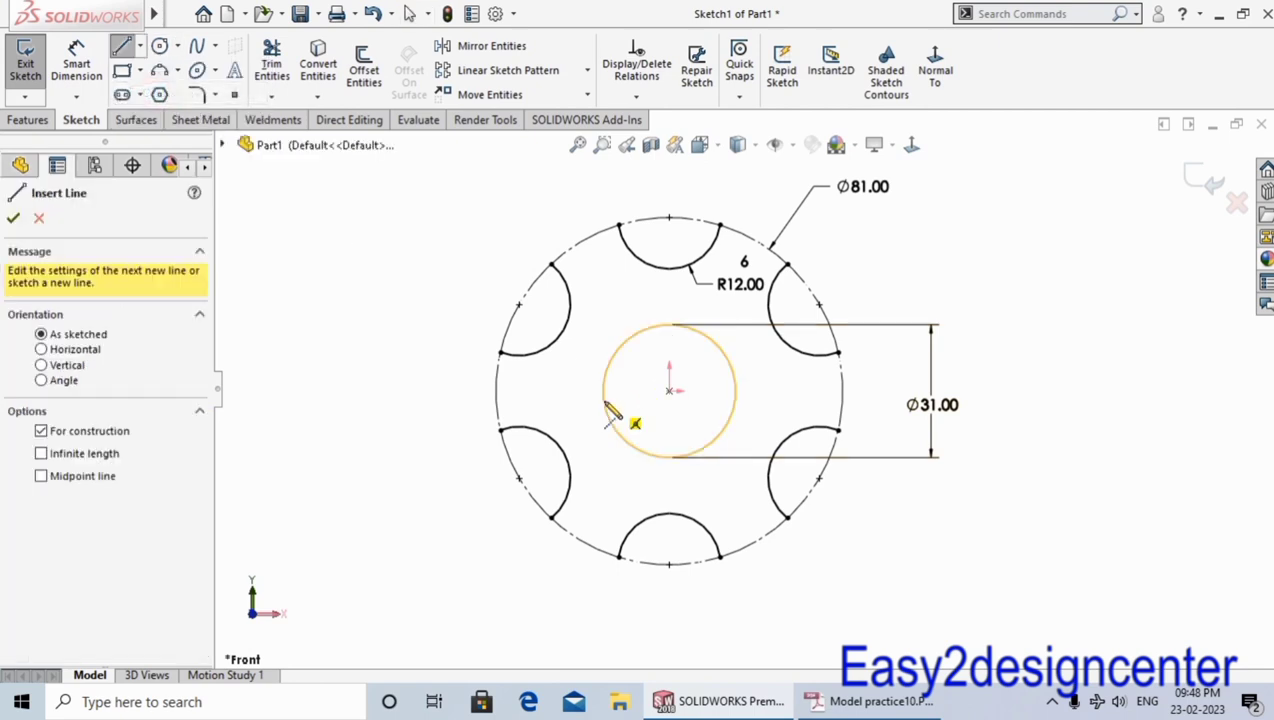
pyautogui.click(669, 390)
pyautogui.click(850, 405)
pyautogui.rightClick(866, 400)
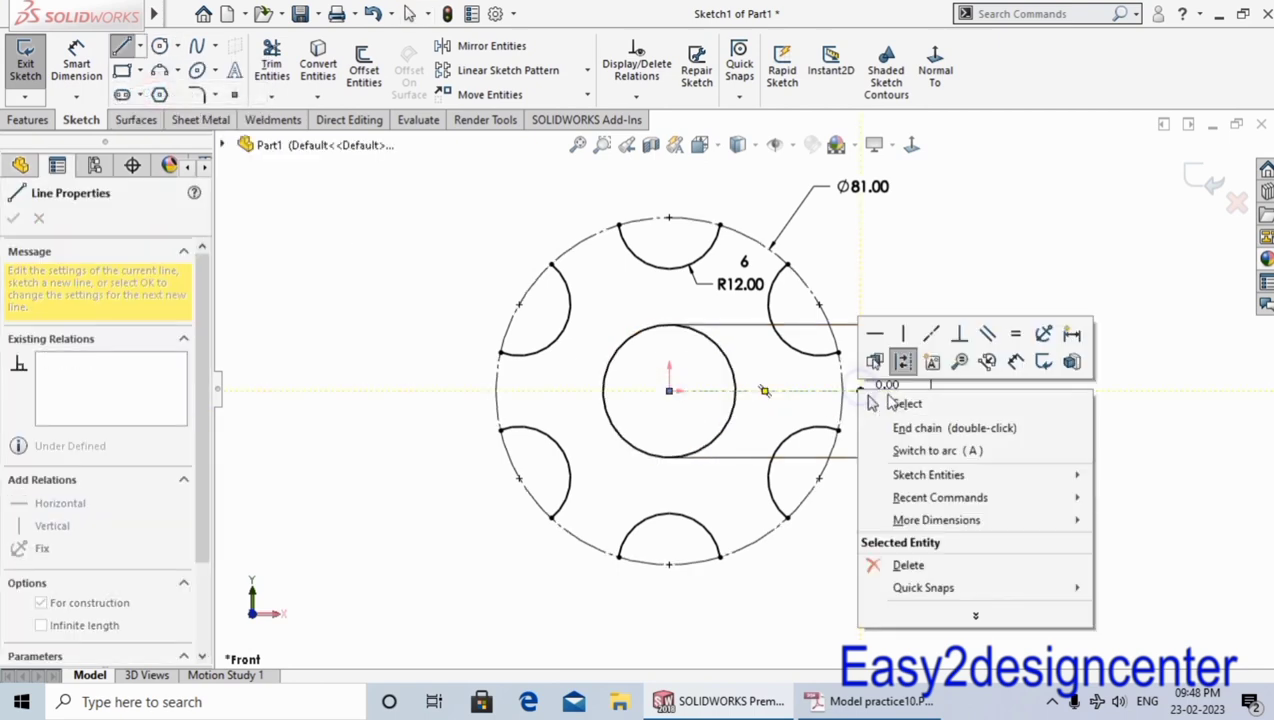
pyautogui.click(904, 404)
pyautogui.scroll(-2, 785, 330)
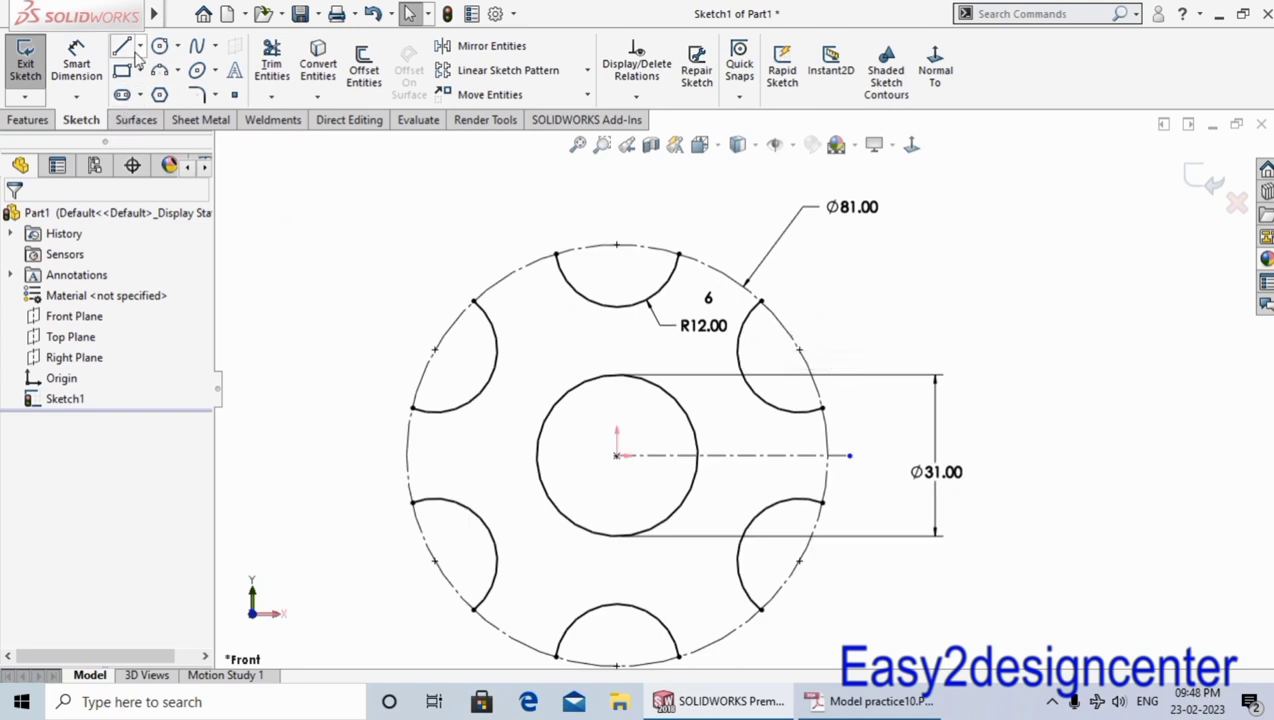
# Step: Draw a slanted construction line starting at the circle centre
pyautogui.click(140, 46)
pyautogui.click(150, 93)
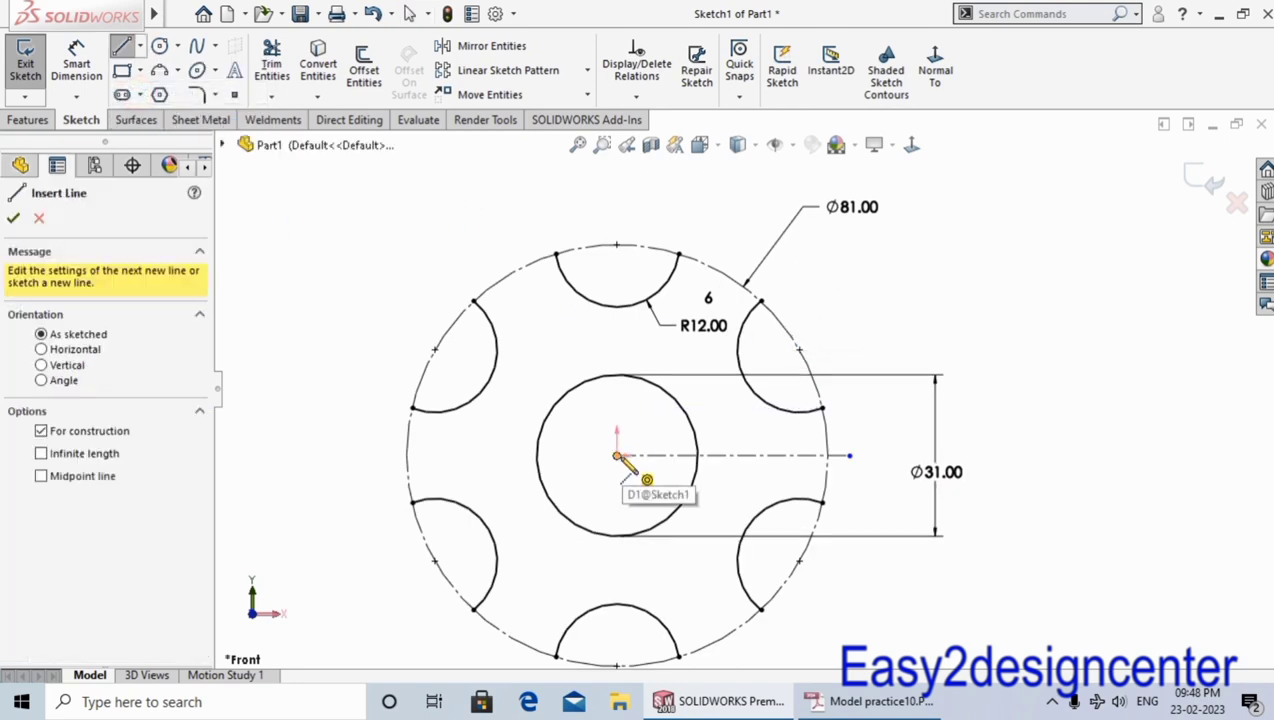
pyautogui.click(617, 455)
pyautogui.rightClick(738, 207)
pyautogui.click(779, 222)
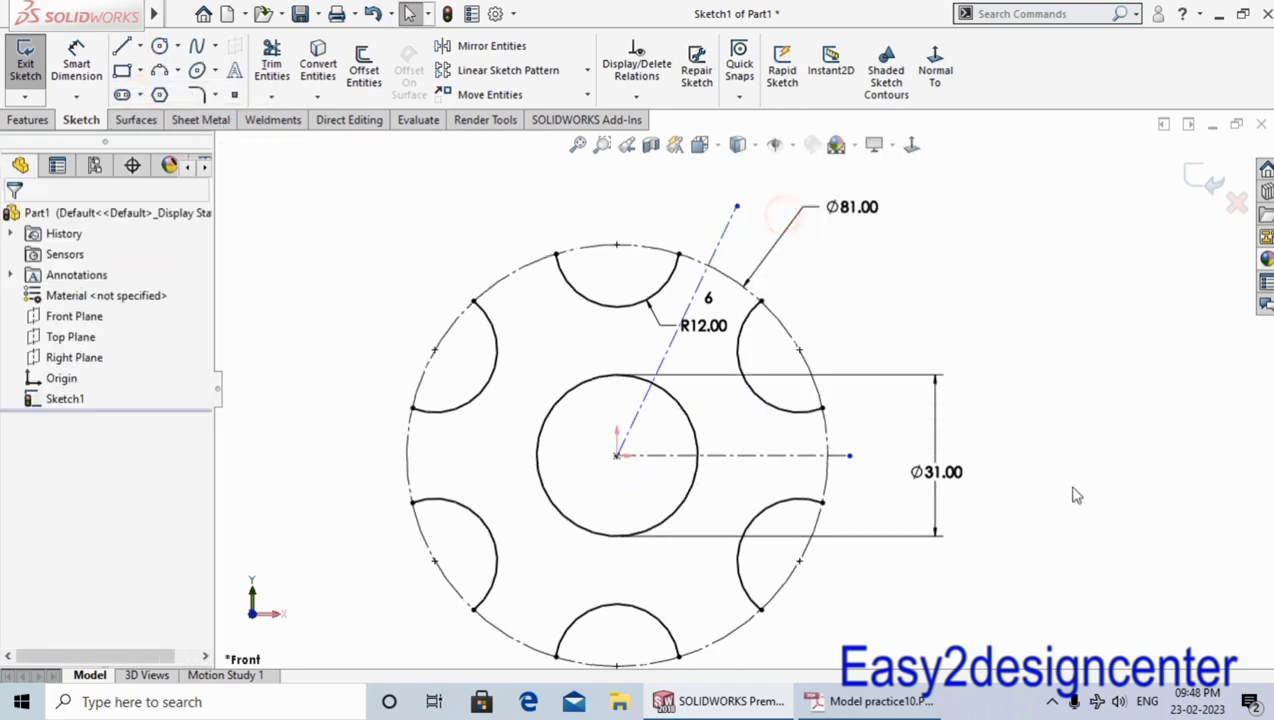
# Step: Set a 60° angle between the two lines and extend the construction line past the Ø81 circle
pyautogui.press('d')
pyautogui.click(668, 362)
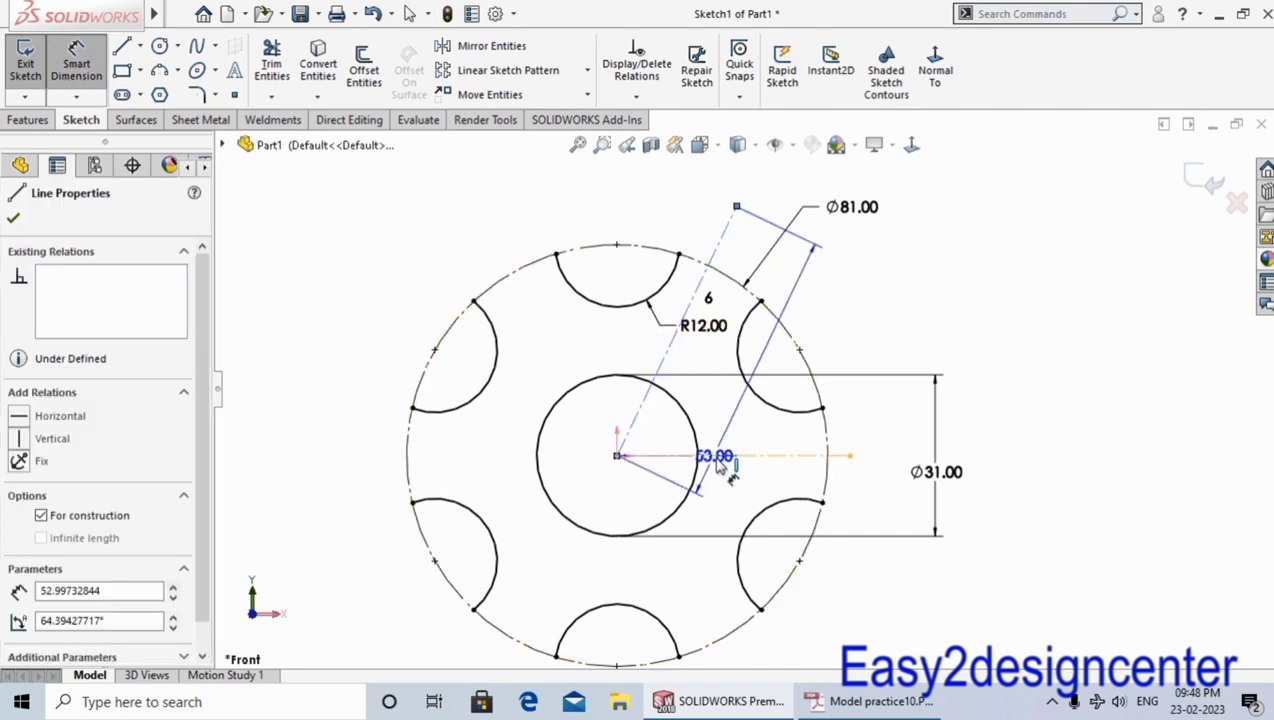
pyautogui.click(720, 455)
pyautogui.click(708, 393)
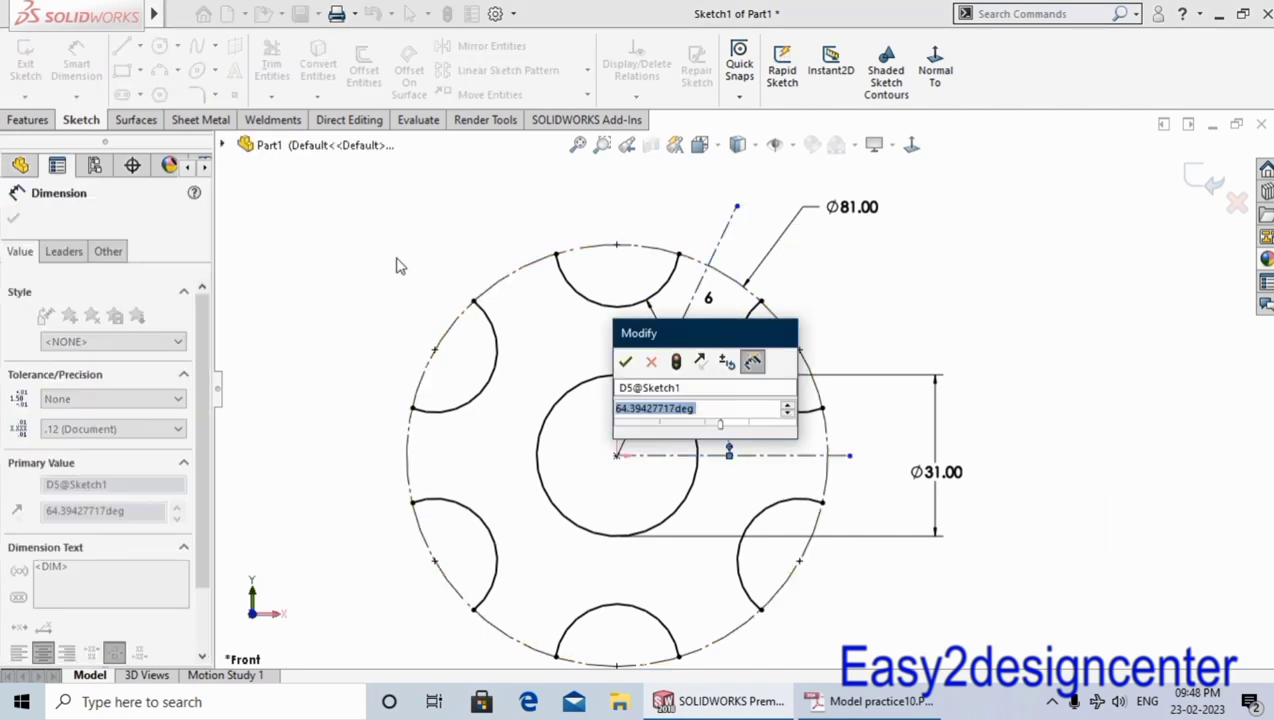
pyautogui.write('60')
pyautogui.press('Return')
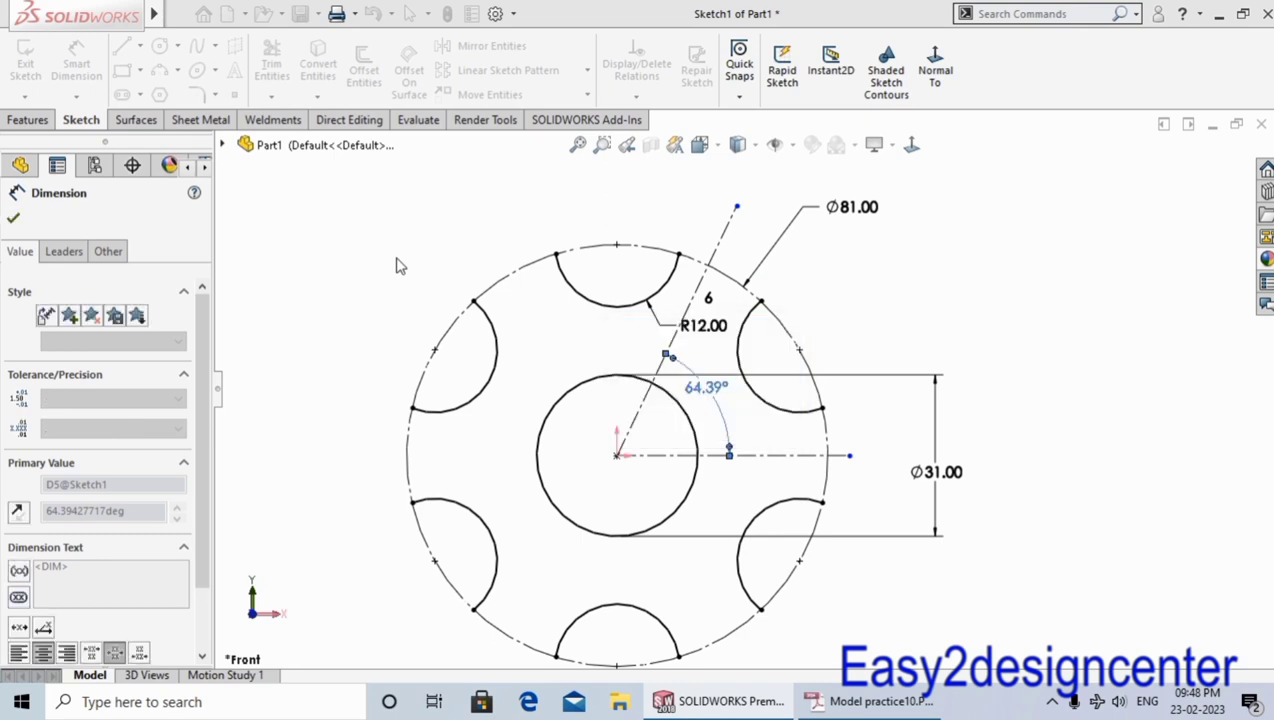
pyautogui.press('Escape')
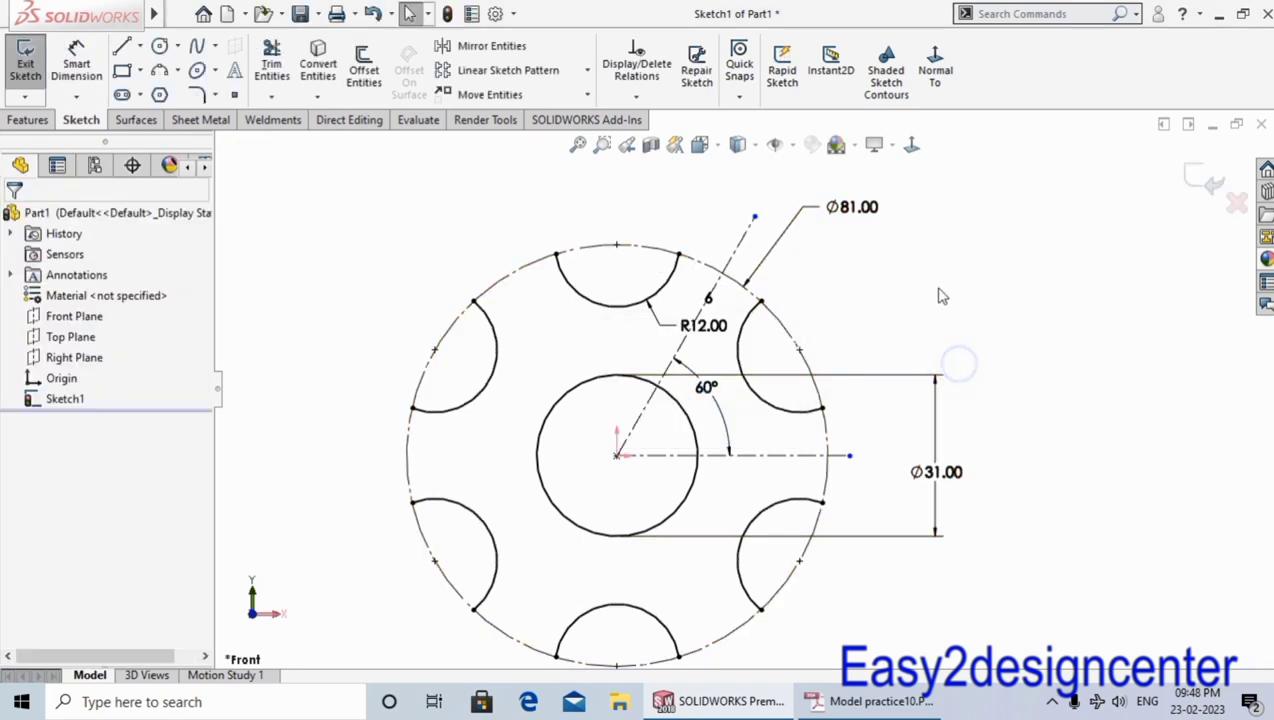
pyautogui.moveTo(756, 216); pyautogui.dragTo(775, 182)
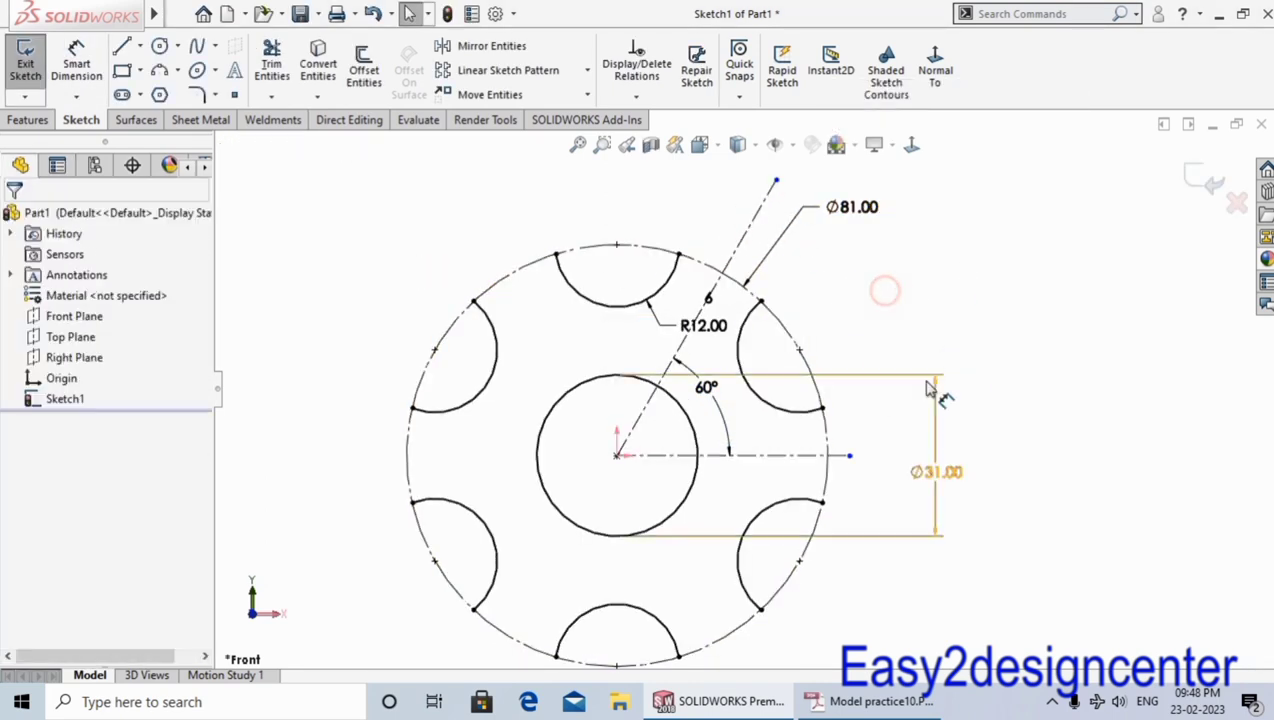
pyautogui.scroll(-2, 770, 268)
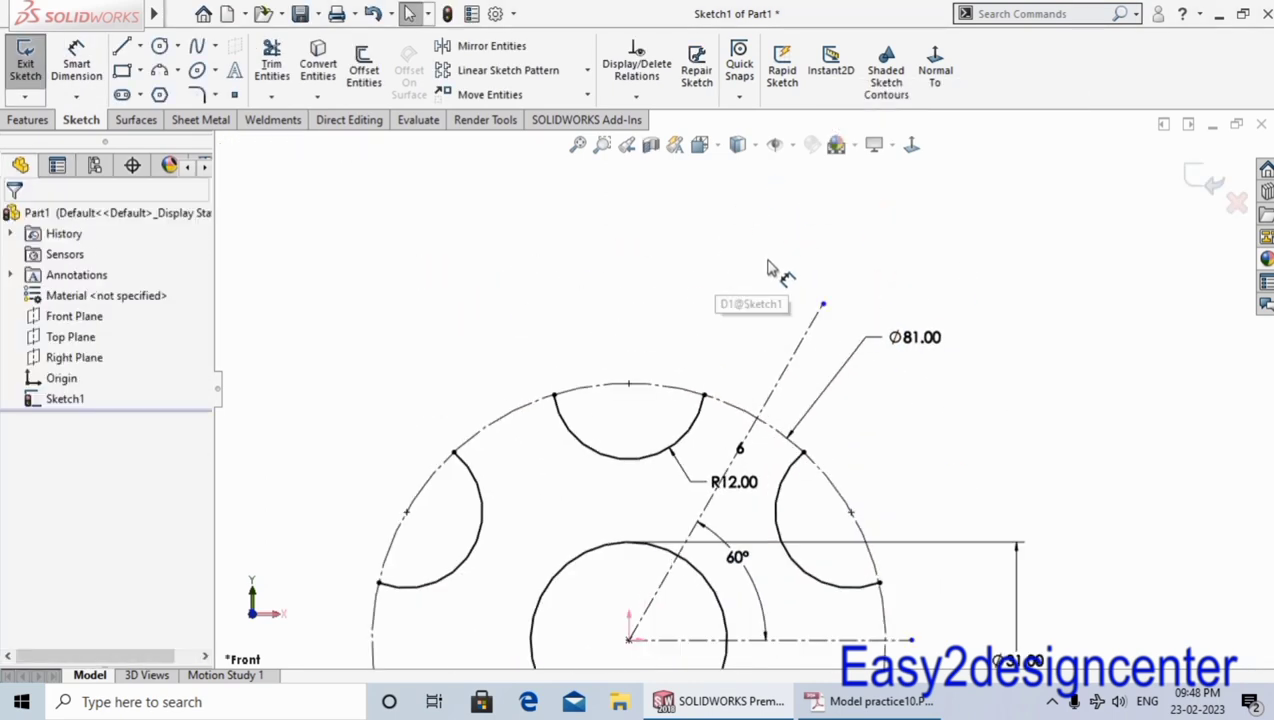
# Step: Draw two lines from the adjacent notch ends meeting on the 60° construction line
pyautogui.click(122, 50)
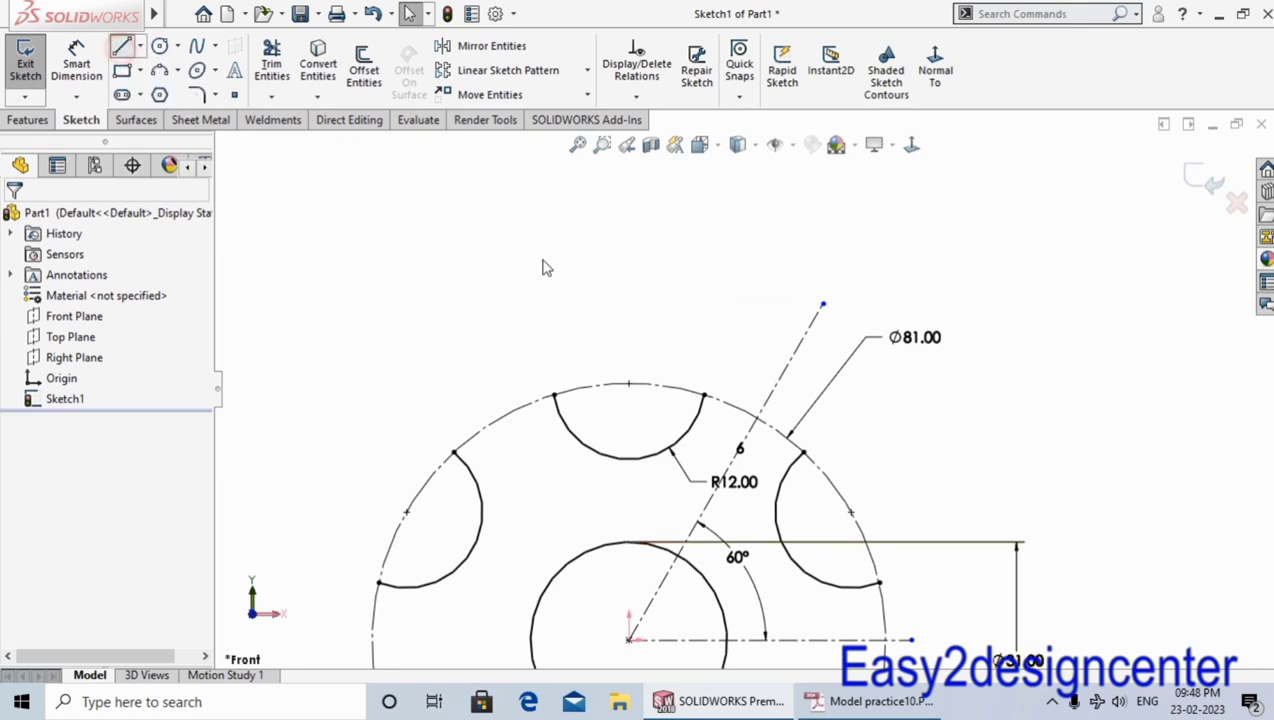
pyautogui.click(705, 396)
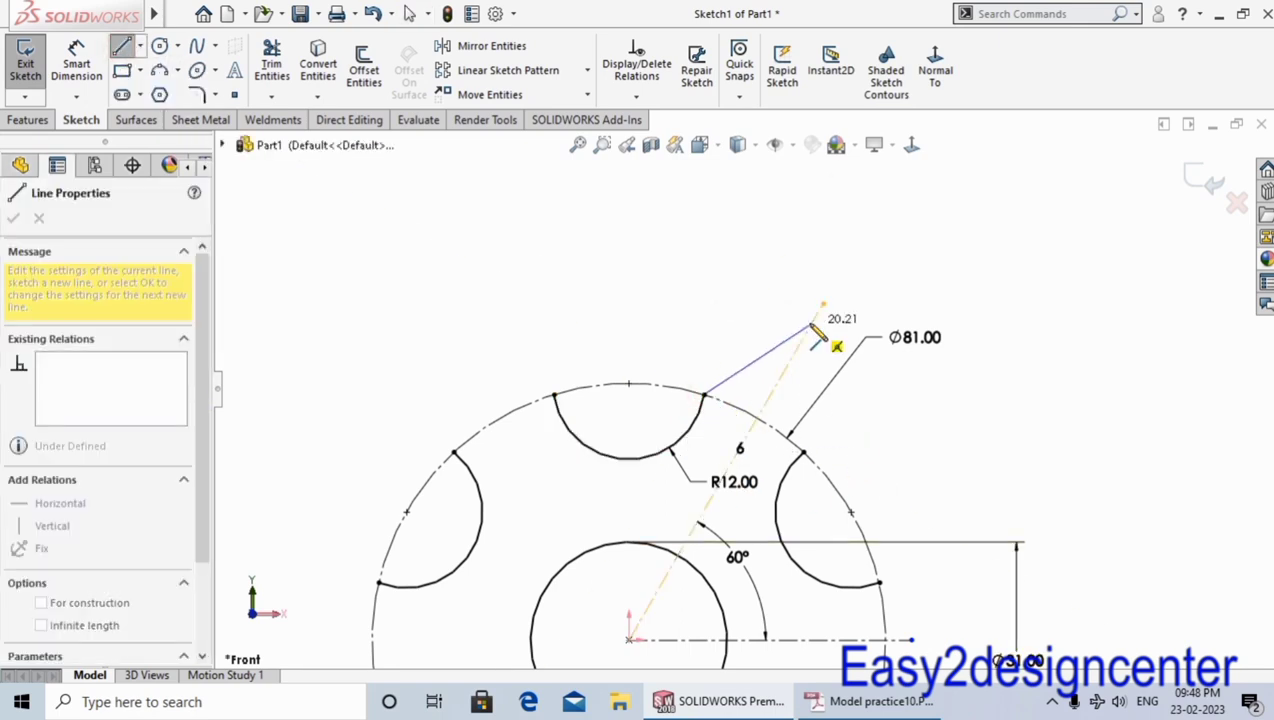
pyautogui.click(815, 320)
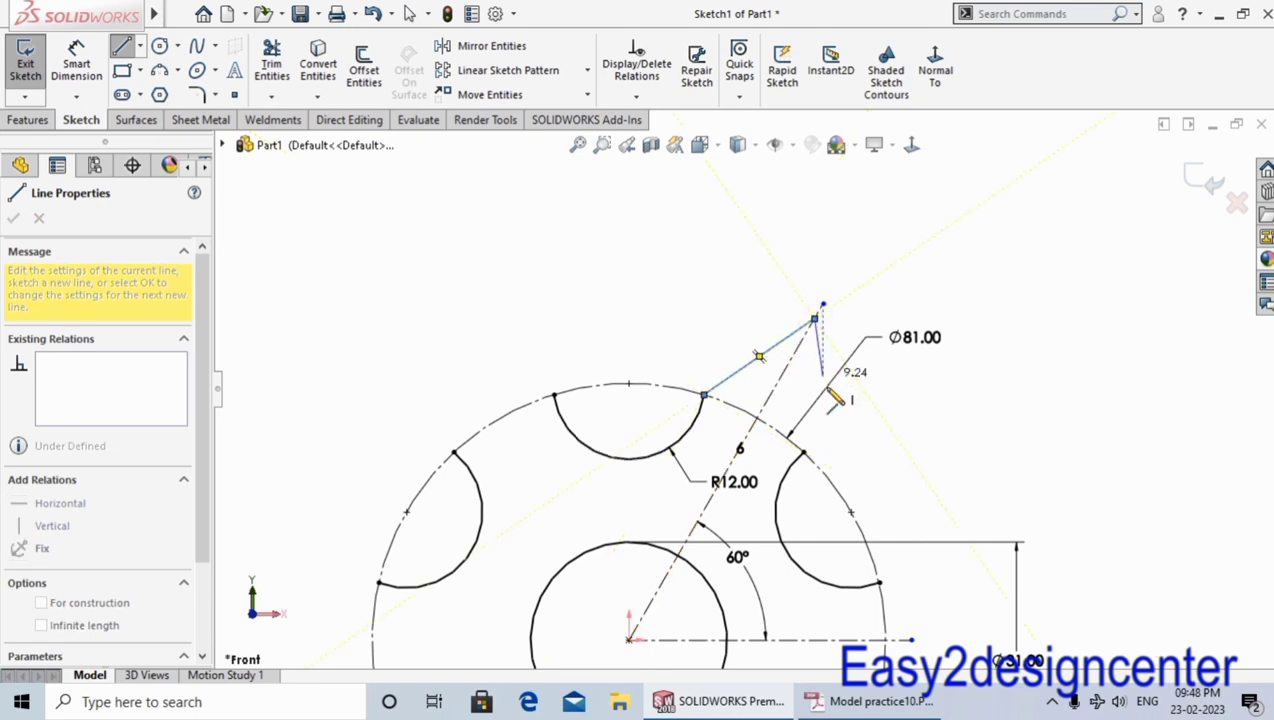
pyautogui.rightClick(818, 466)
pyautogui.click(818, 466)
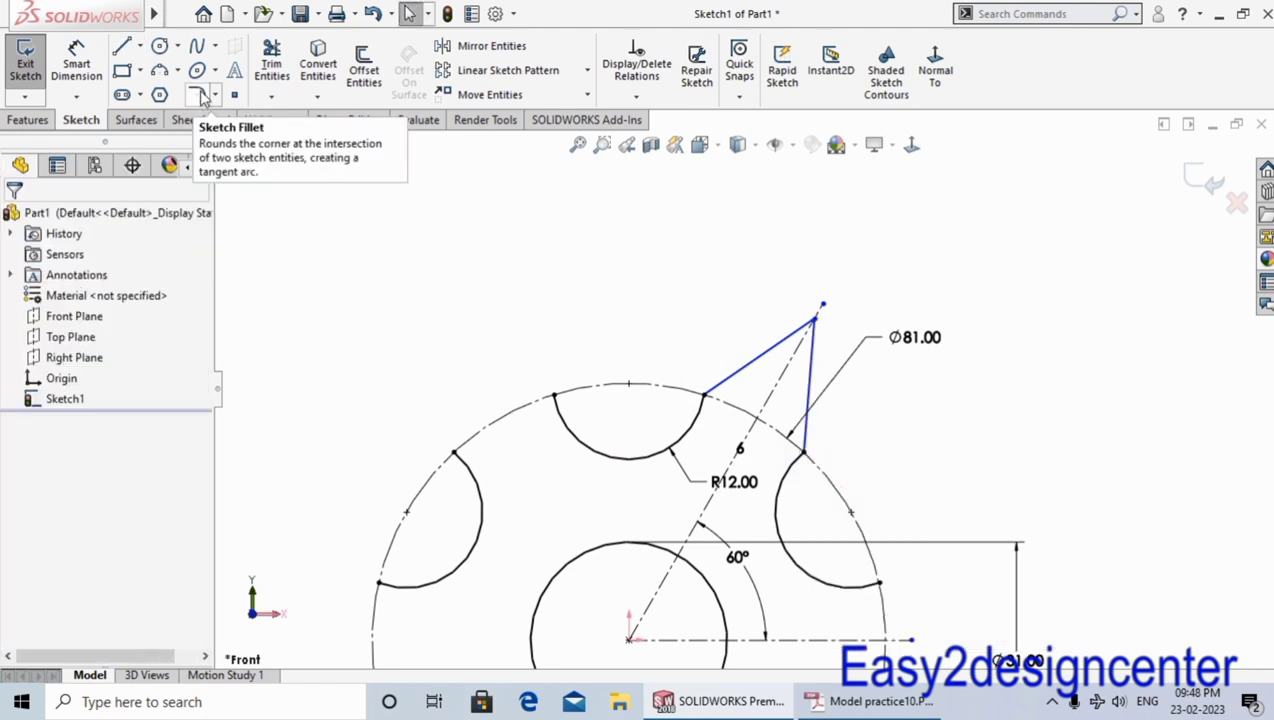
# Step: Round the spike's tip vertex with a 1 mm sketch fillet
pyautogui.click(203, 96)
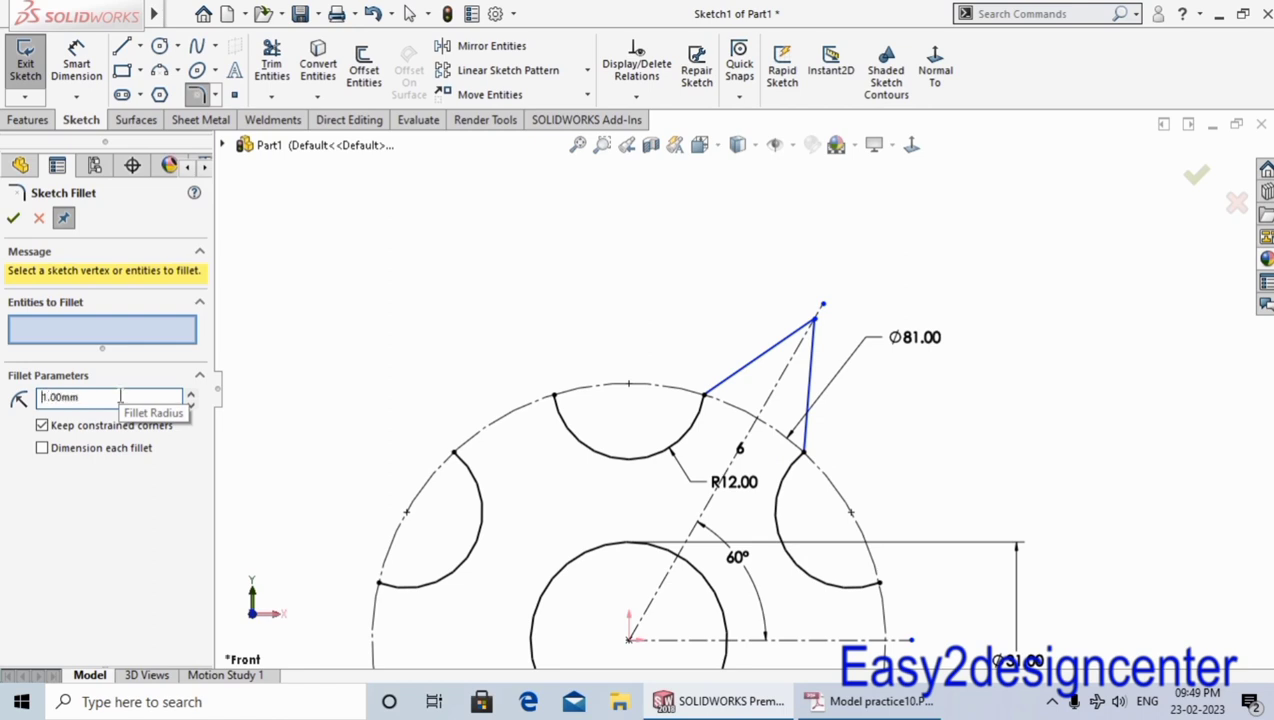
pyautogui.scroll(-3, 815, 330)
pyautogui.click(799, 335)
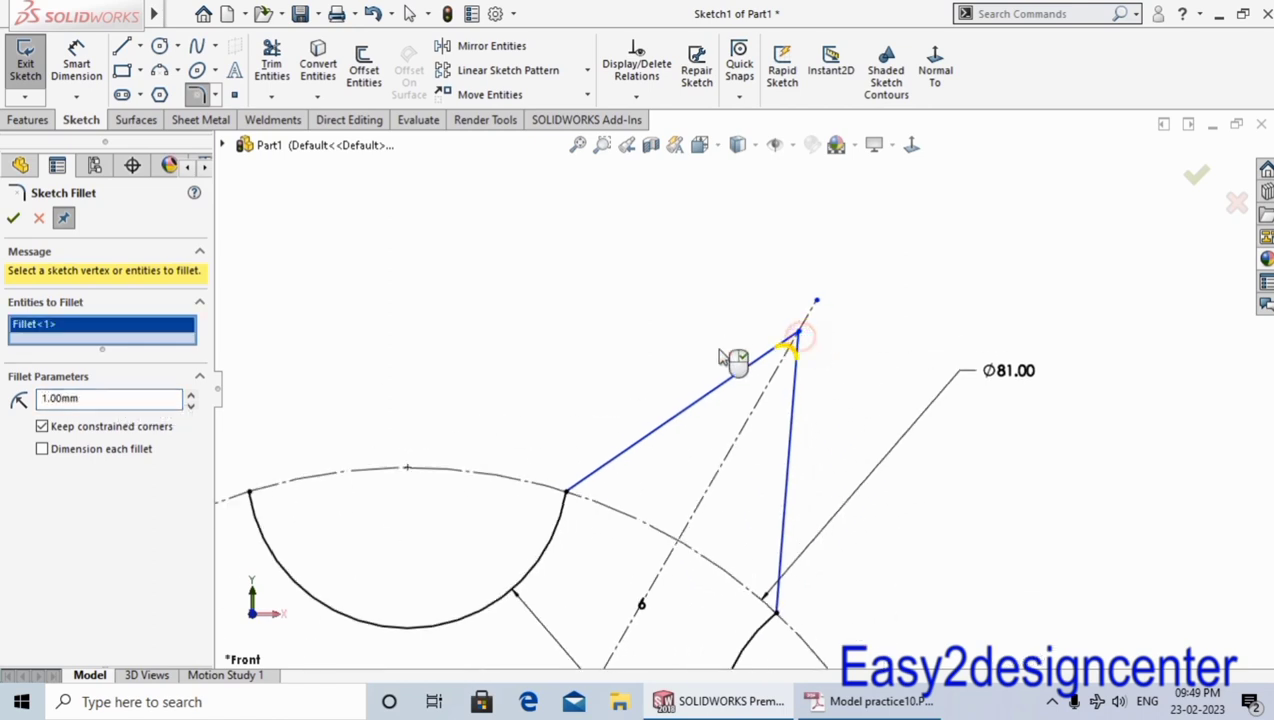
pyautogui.click(14, 219)
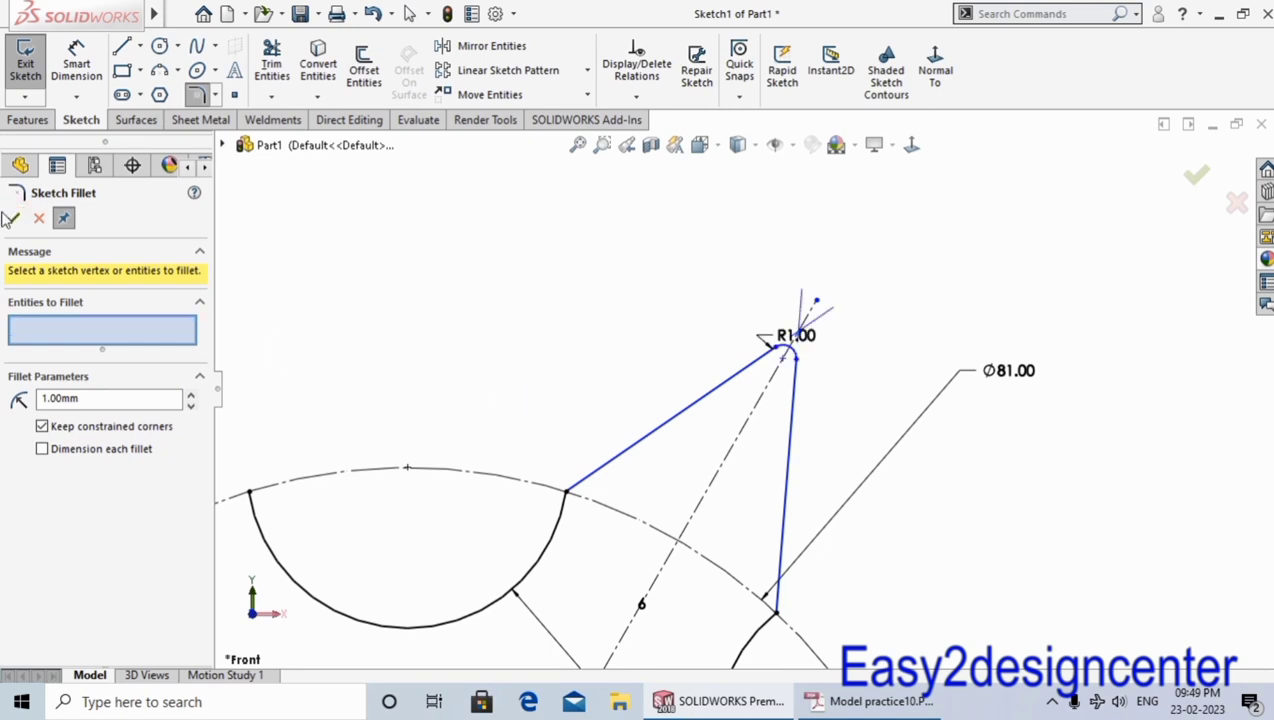
pyautogui.click(14, 219)
pyautogui.scroll(3, 529, 378)
pyautogui.moveTo(570, 368); pyautogui.dragTo(570, 240, button='right')
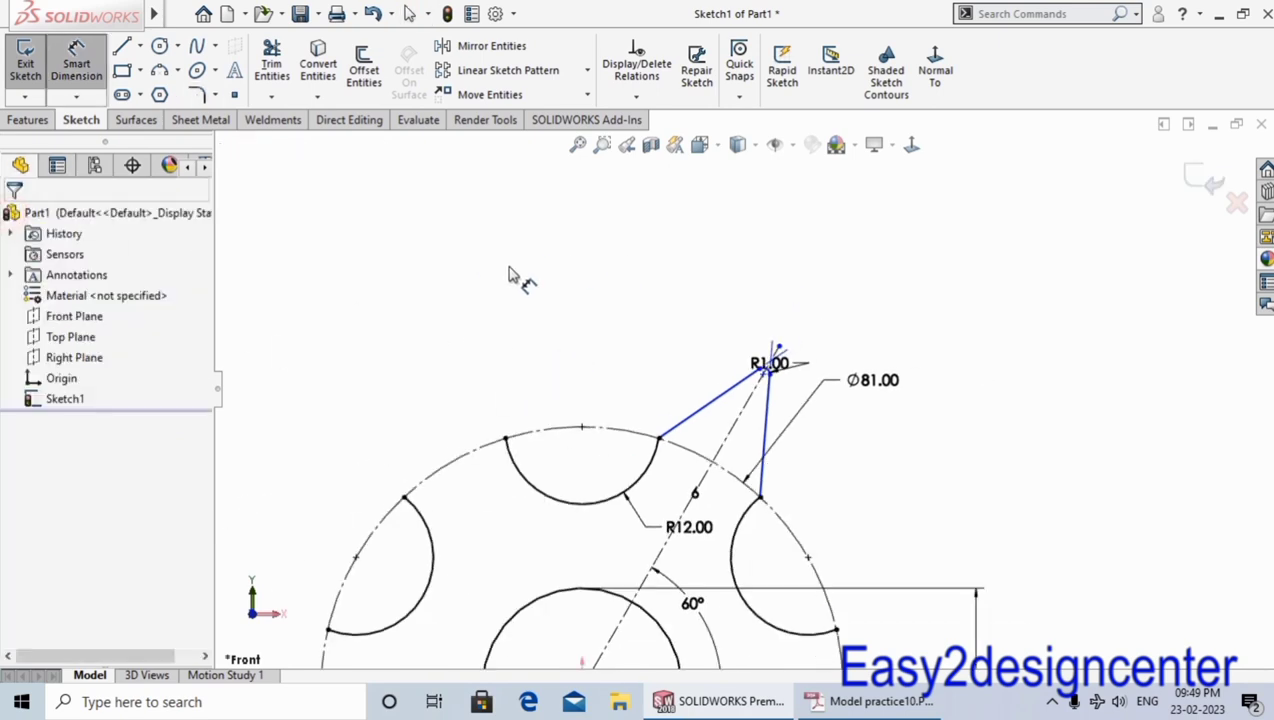
pyautogui.scroll(3, 825, 327)
pyautogui.click(646, 462)
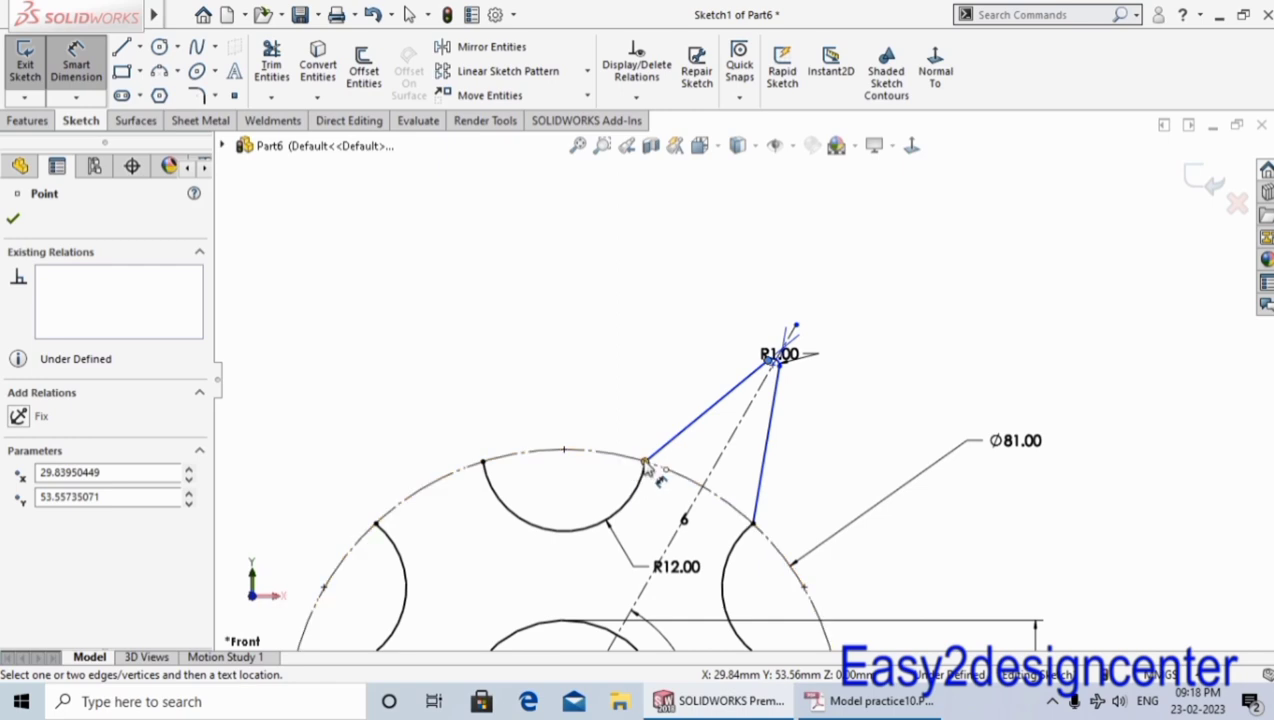
# Step: Dimension the spike tip 17.90 mm vertically above the left notch's end point
pyautogui.click(565, 451)
pyautogui.click(587, 399)
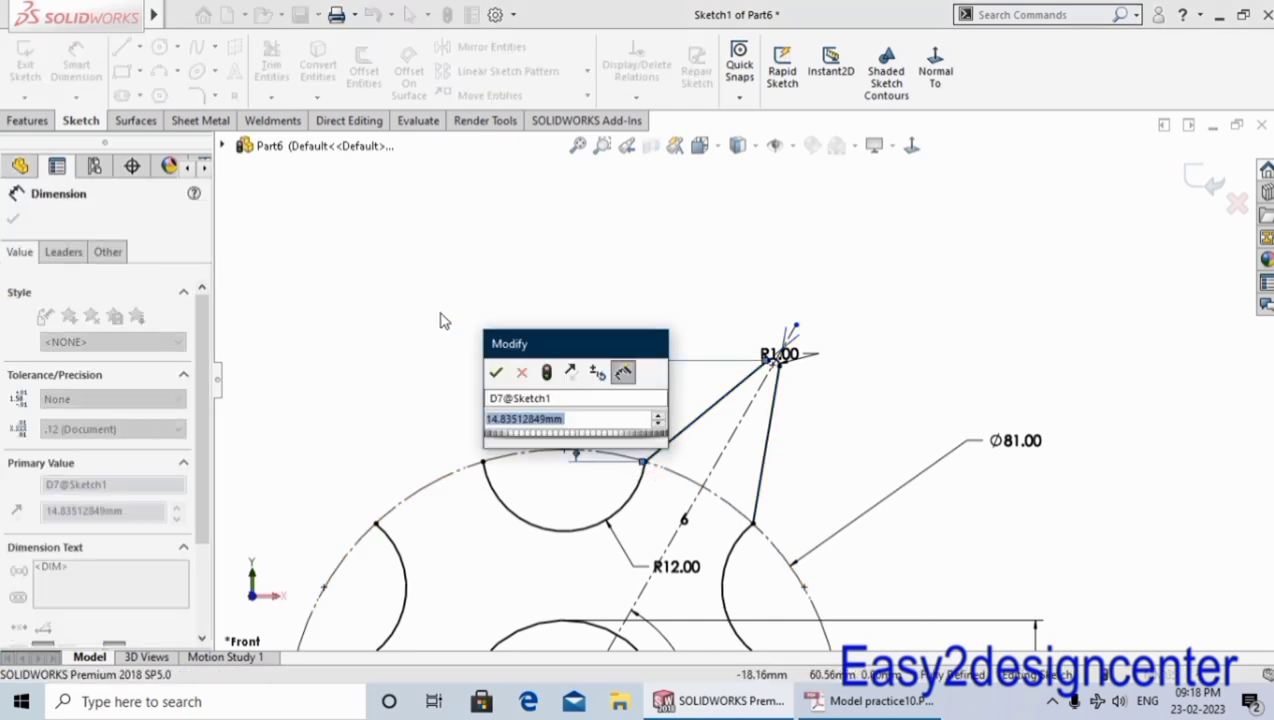
pyautogui.write('17.')
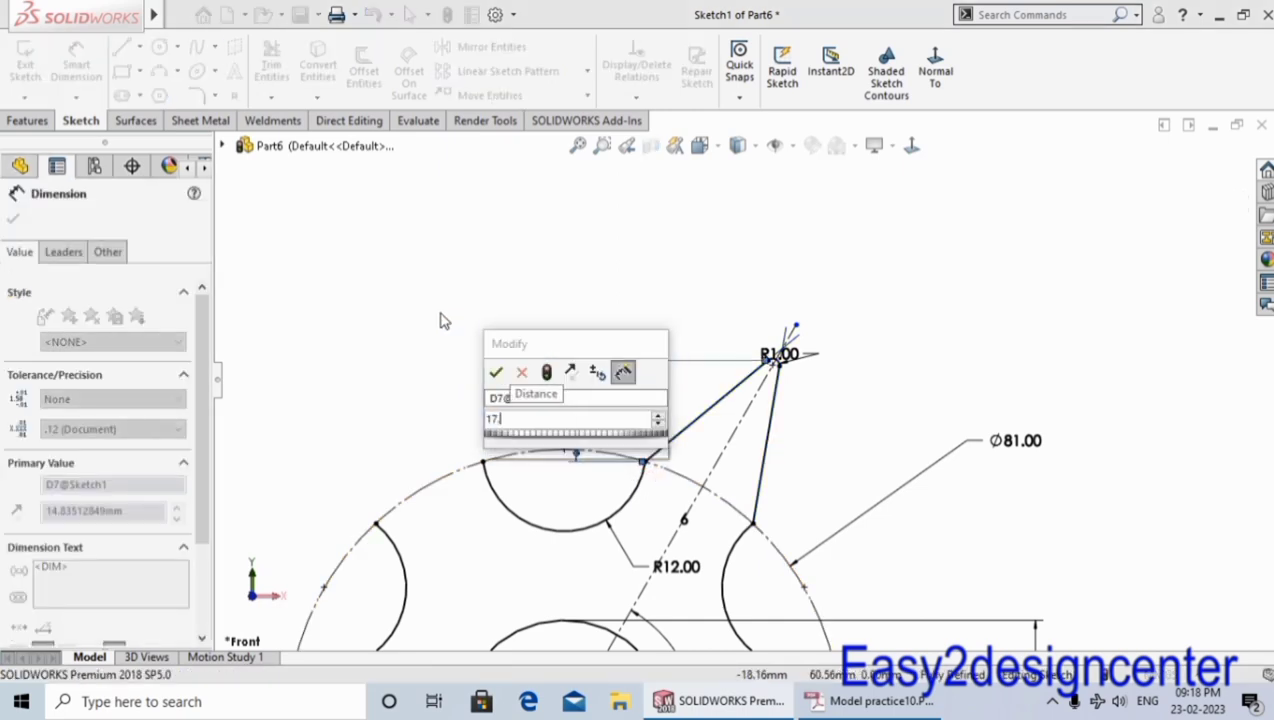
pyautogui.write('90')
pyautogui.press('Return')
pyautogui.click(398, 293)
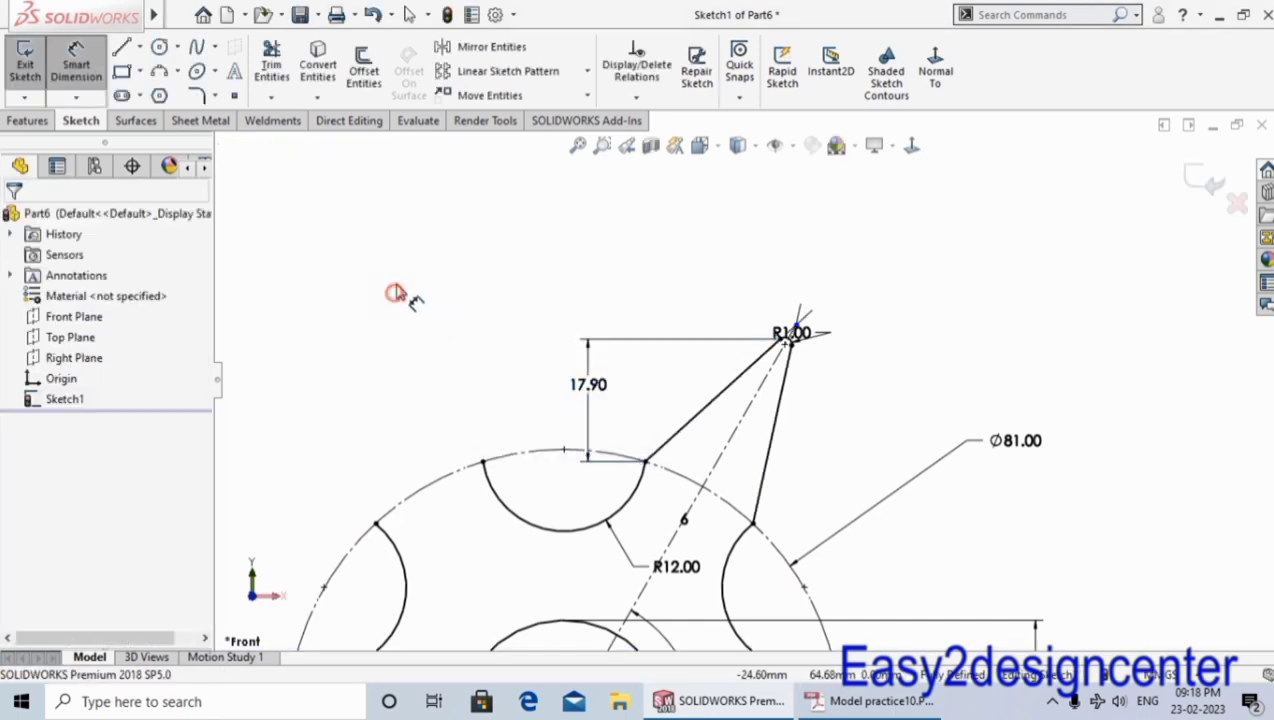
pyautogui.press('f')
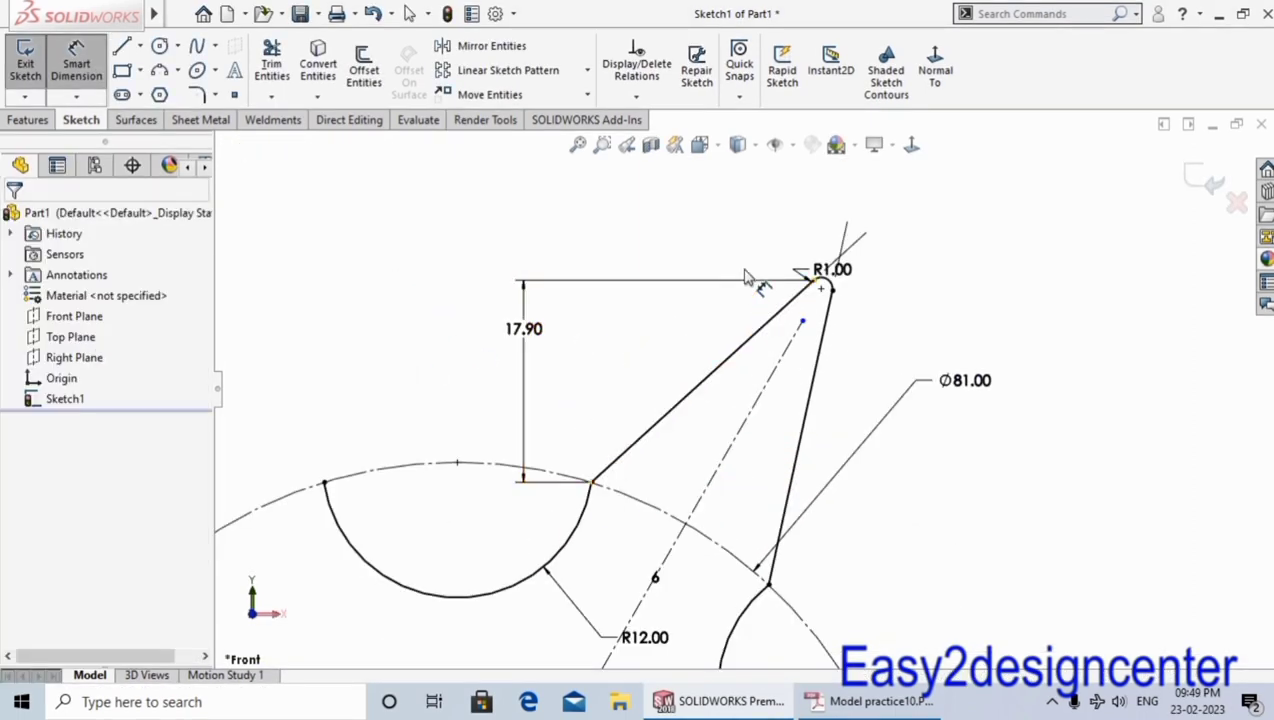
pyautogui.click(727, 361)
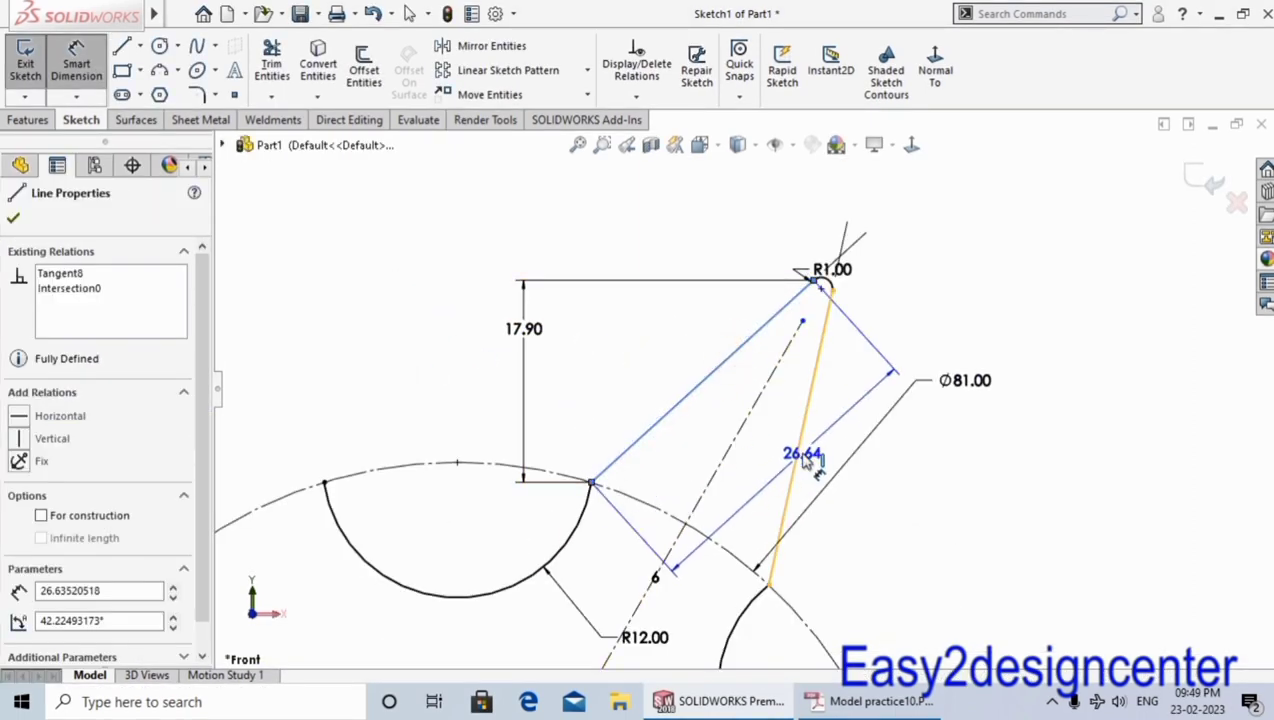
pyautogui.click(797, 452)
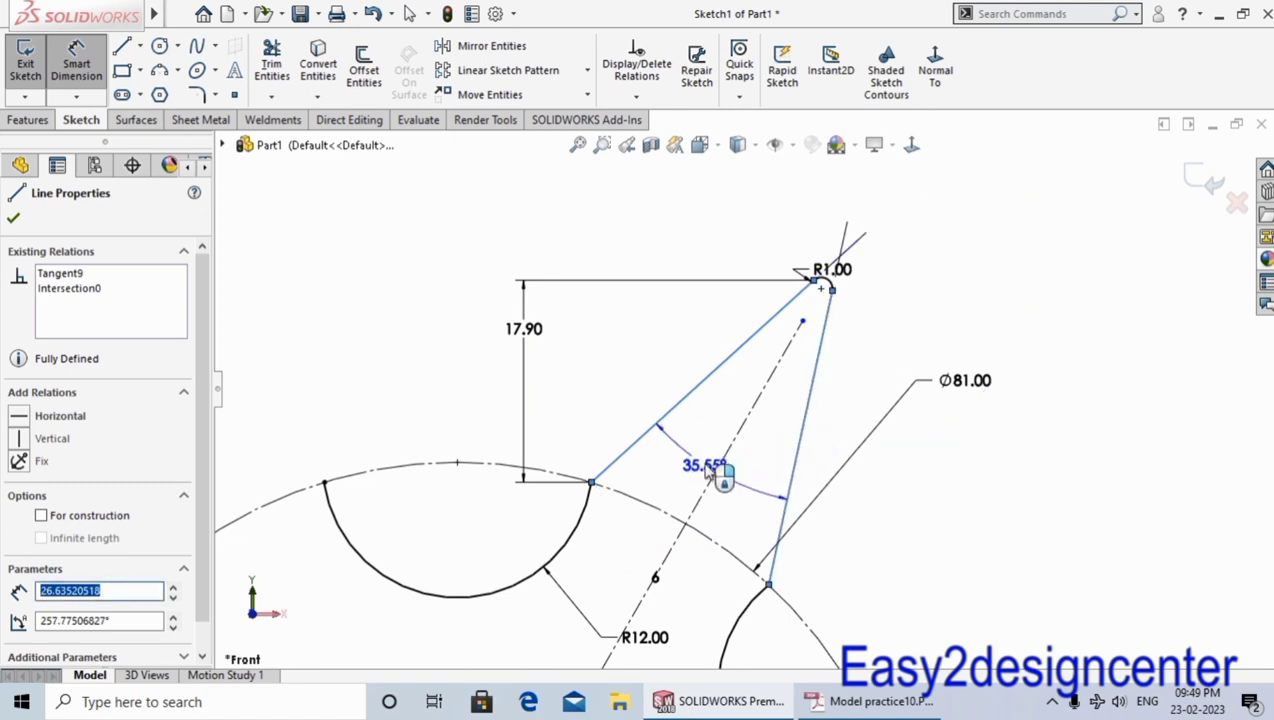
pyautogui.click(707, 466)
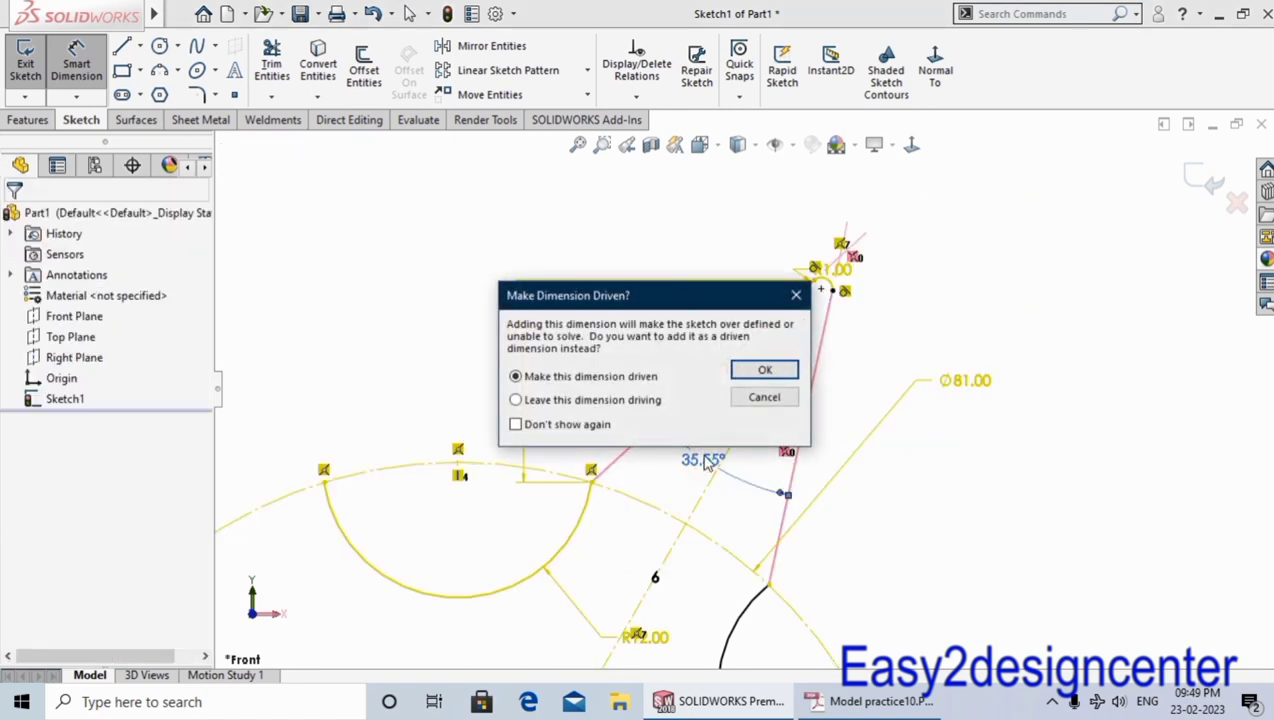
pyautogui.click(763, 398)
pyautogui.scroll(5, 880, 530)
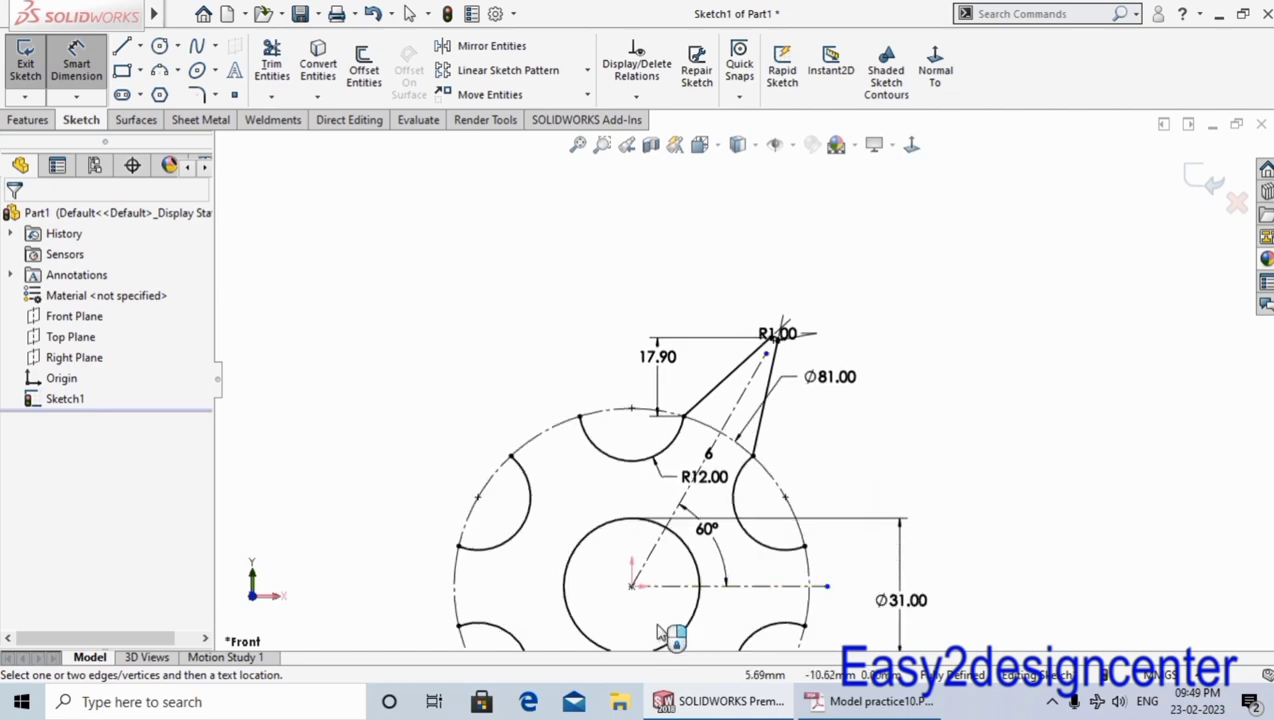
pyautogui.scroll(-1, 710, 590)
pyautogui.scroll(1, 740, 480)
pyautogui.scroll(-3, 770, 310)
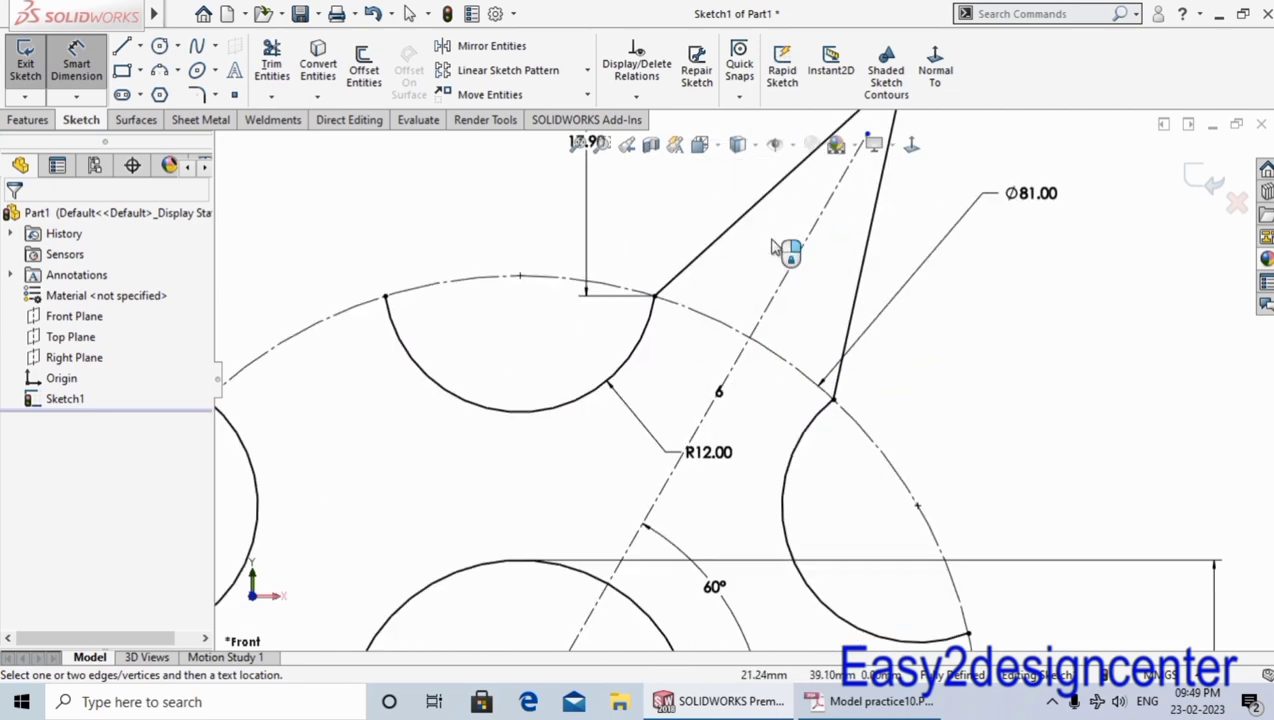
pyautogui.click(730, 228)
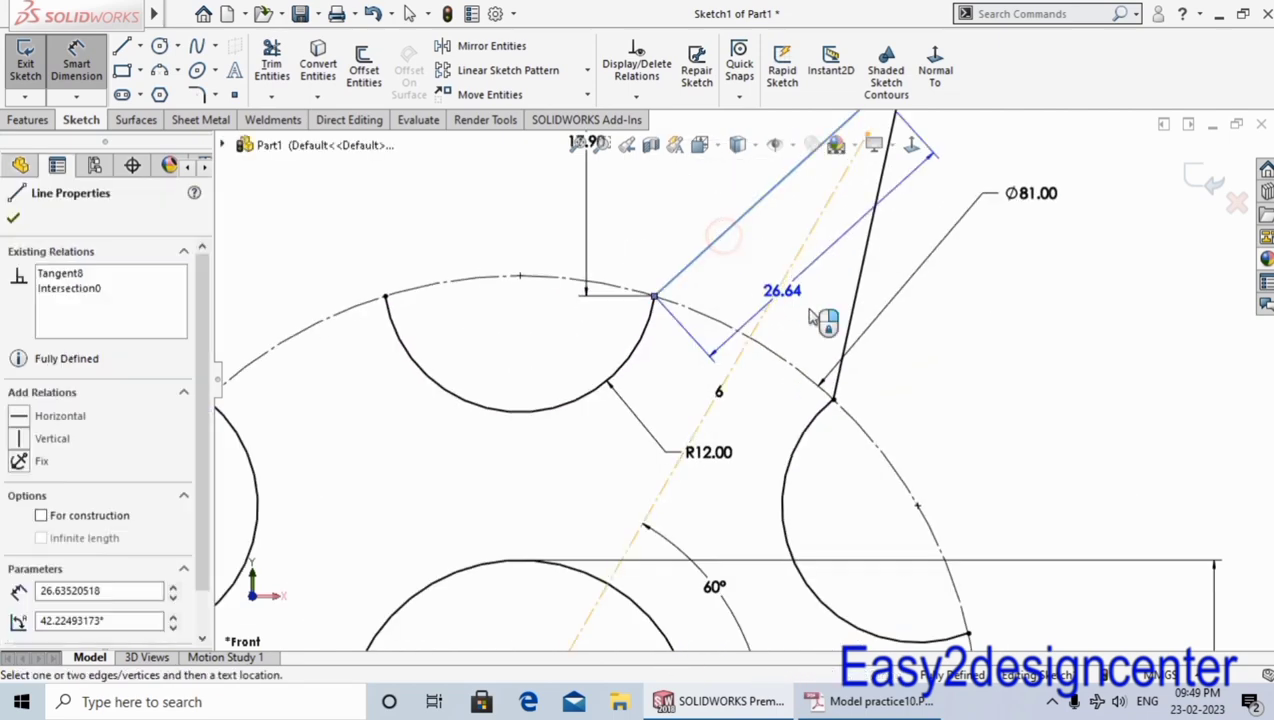
pyautogui.click(844, 345)
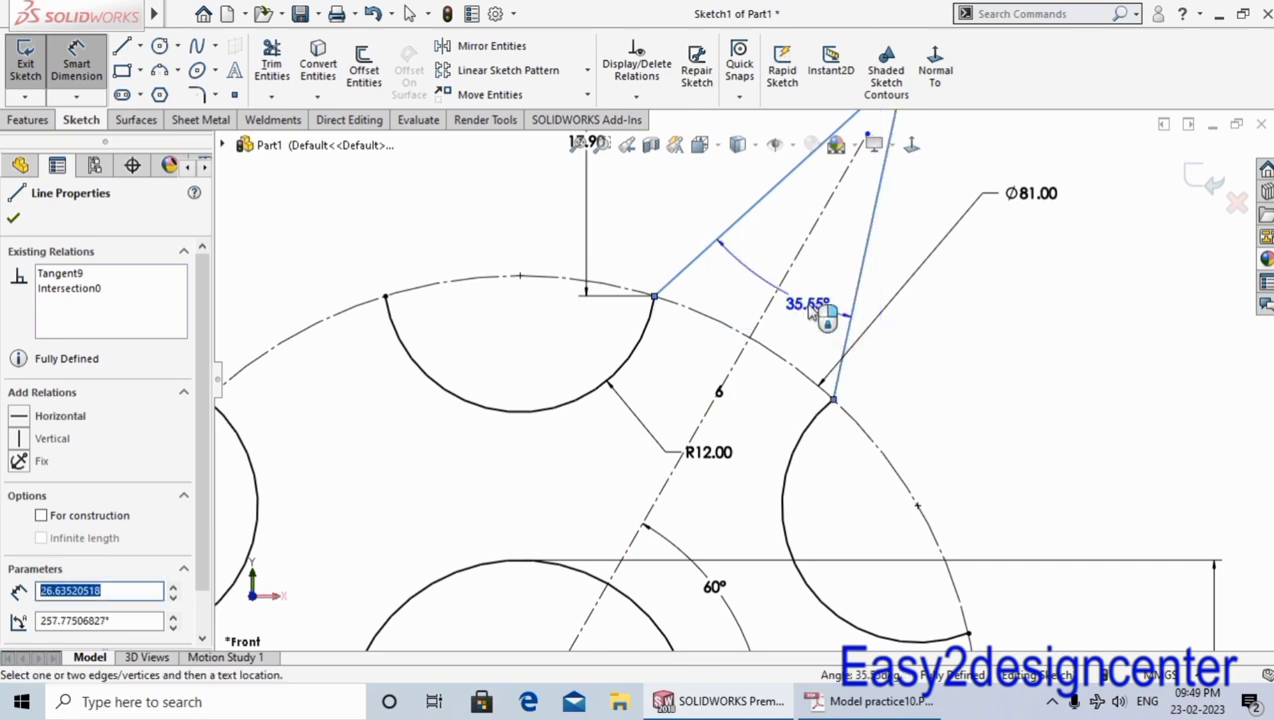
pyautogui.click(808, 310)
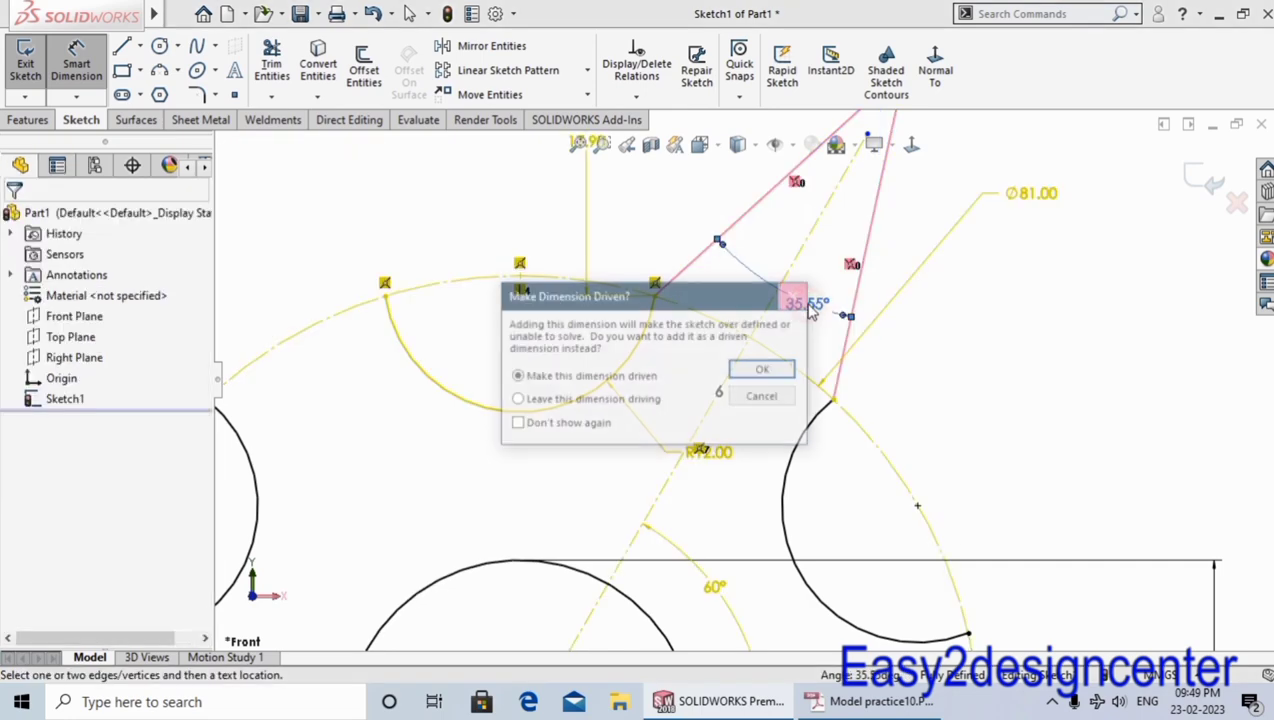
pyautogui.click(762, 396)
pyautogui.scroll(3, 955, 420)
pyautogui.scroll(2, 966, 449)
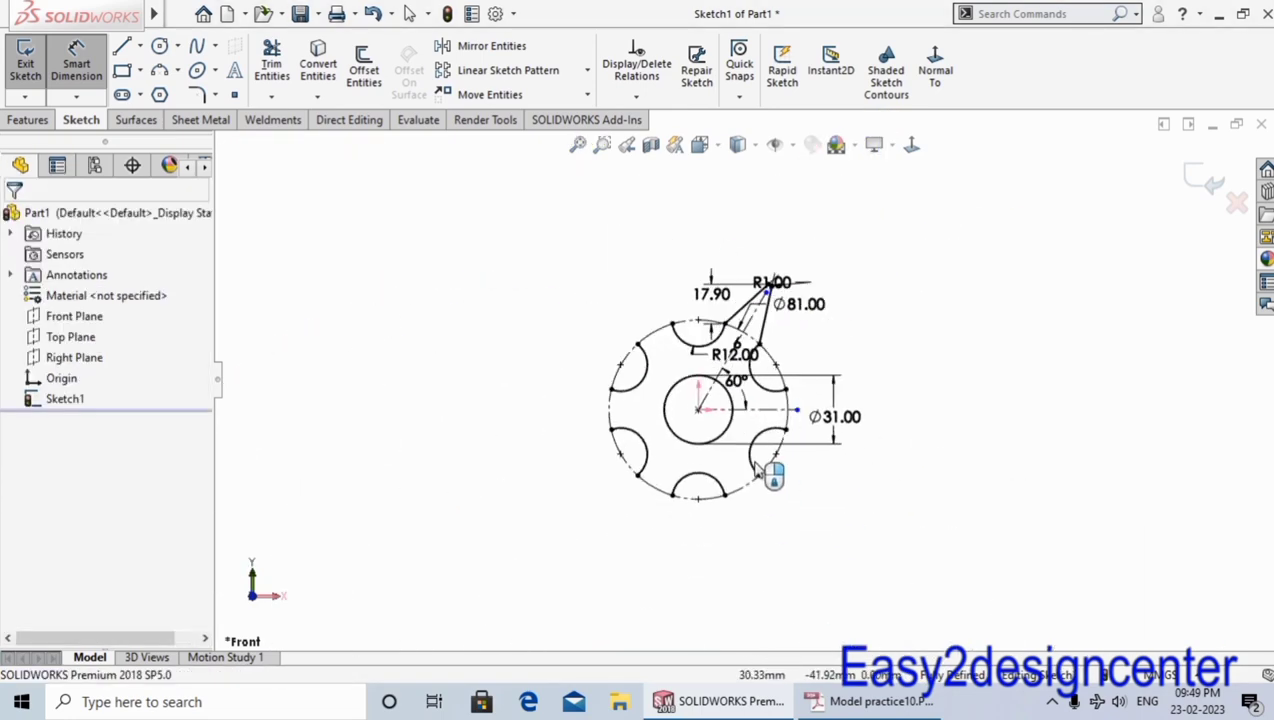
pyautogui.scroll(-2, 620, 449)
pyautogui.scroll(1, 565, 192)
# Step: Start a circular sketch pattern about the centre point, selecting Line7, the R1.00 Arc9 and Line8
pyautogui.click(588, 70)
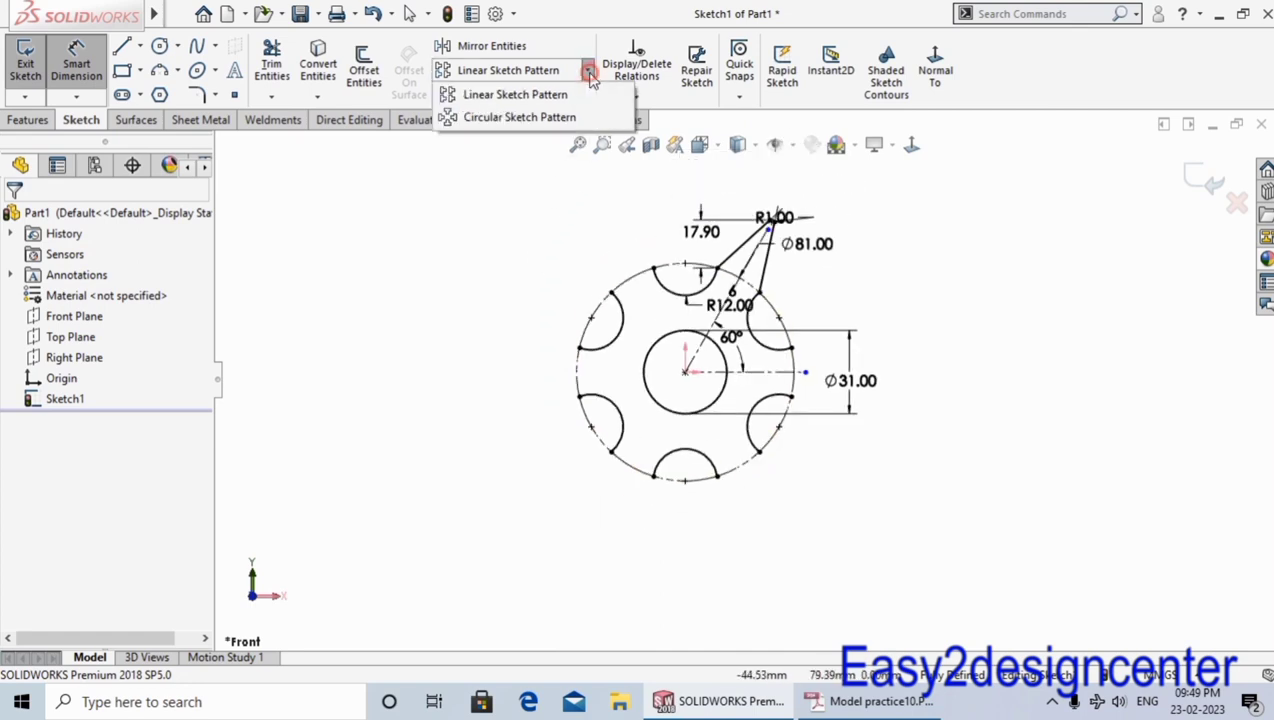
pyautogui.click(533, 118)
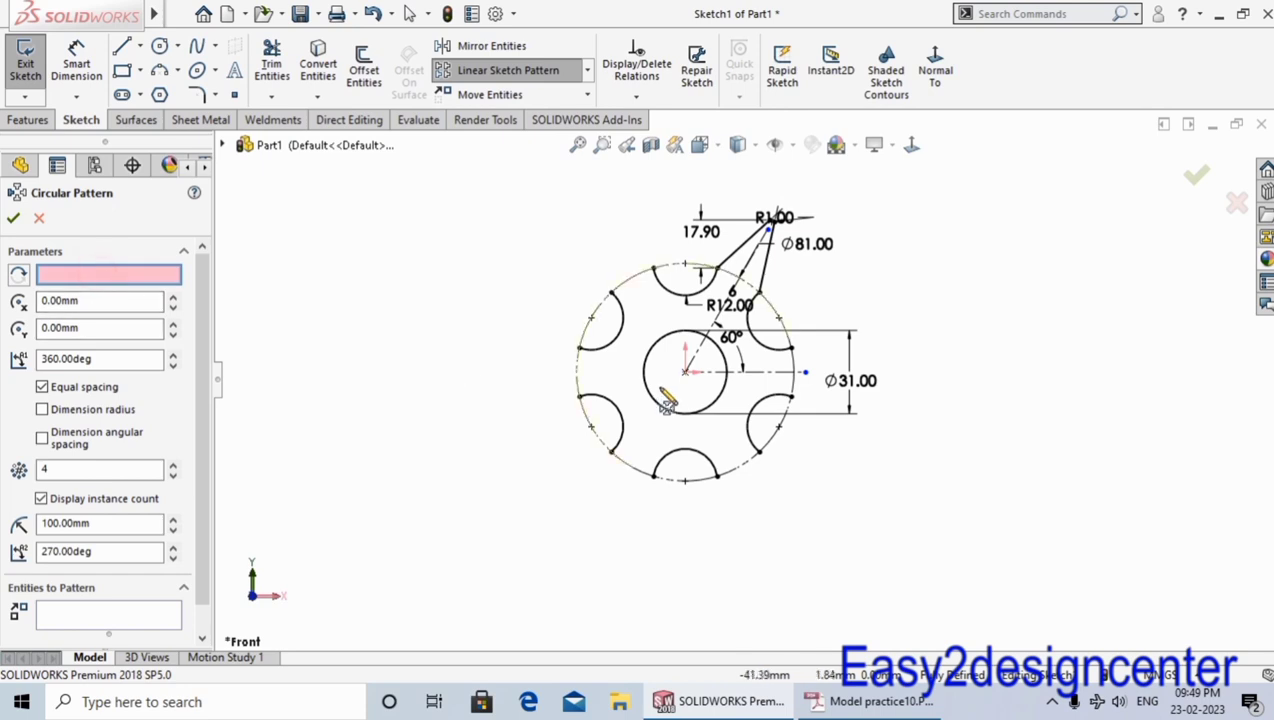
pyautogui.click(685, 373)
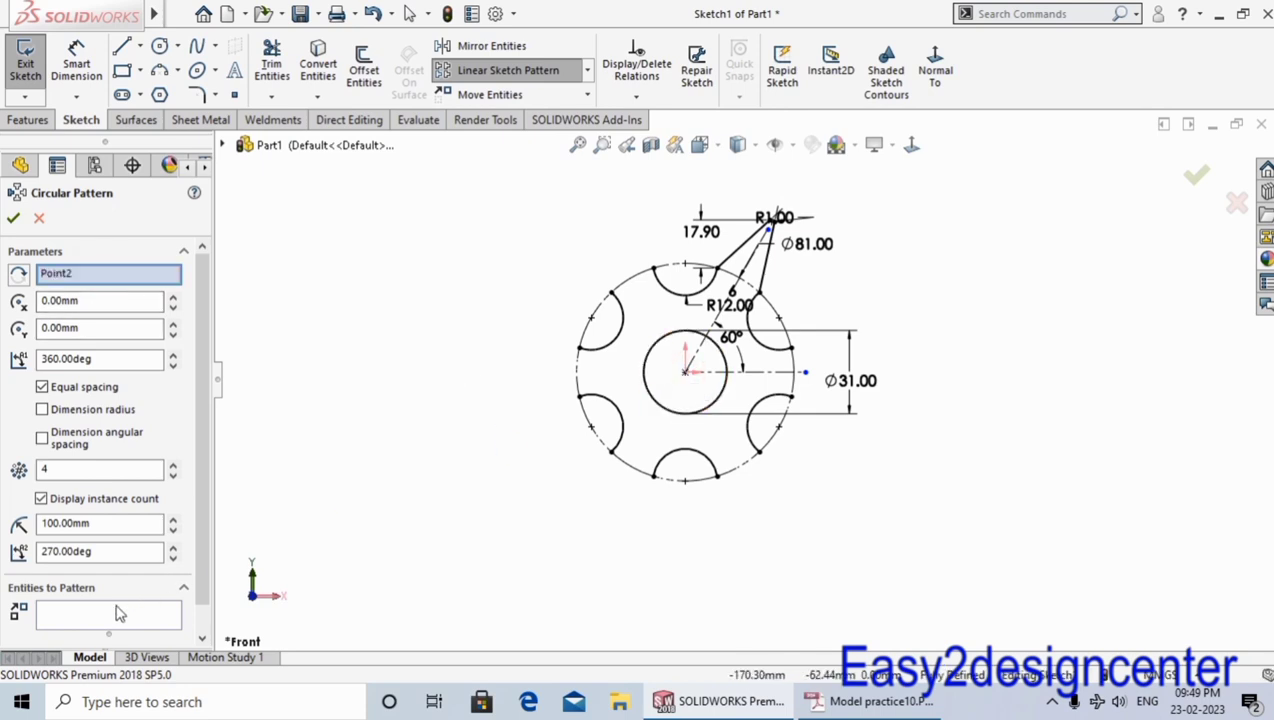
pyautogui.click(110, 621)
pyautogui.scroll(-3, 747, 266)
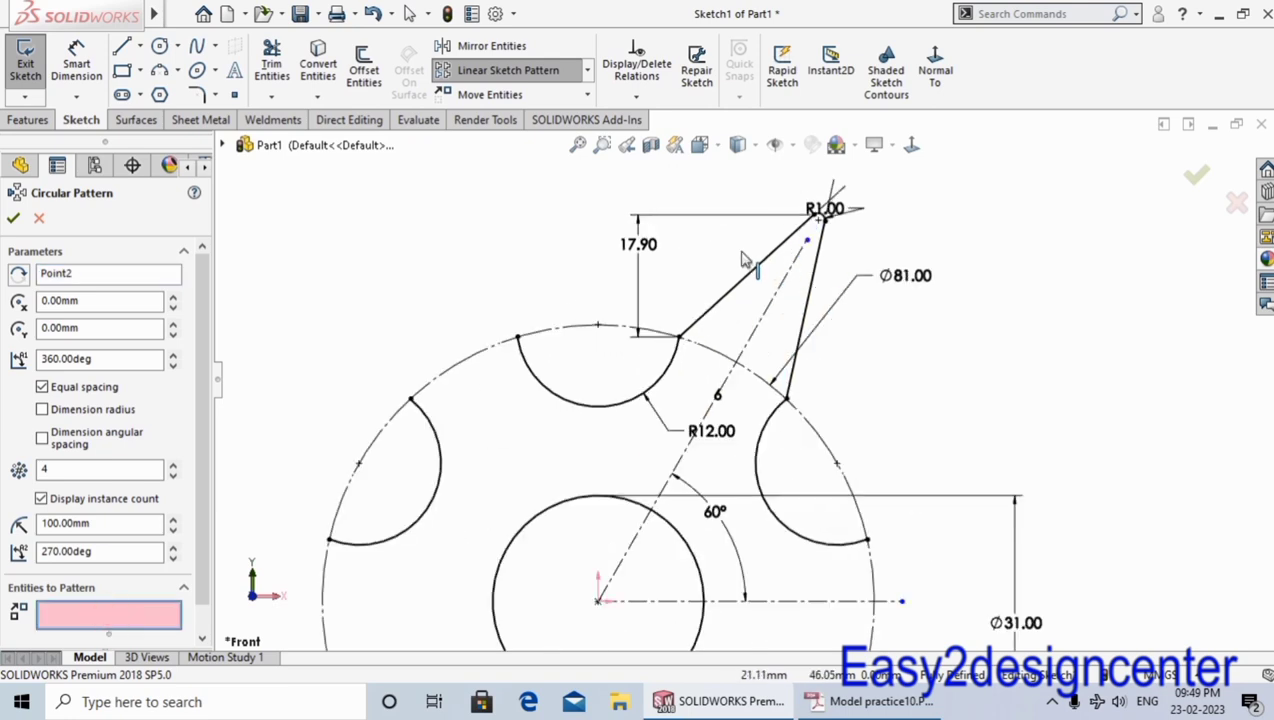
pyautogui.scroll(-3, 744, 278)
pyautogui.click(727, 362)
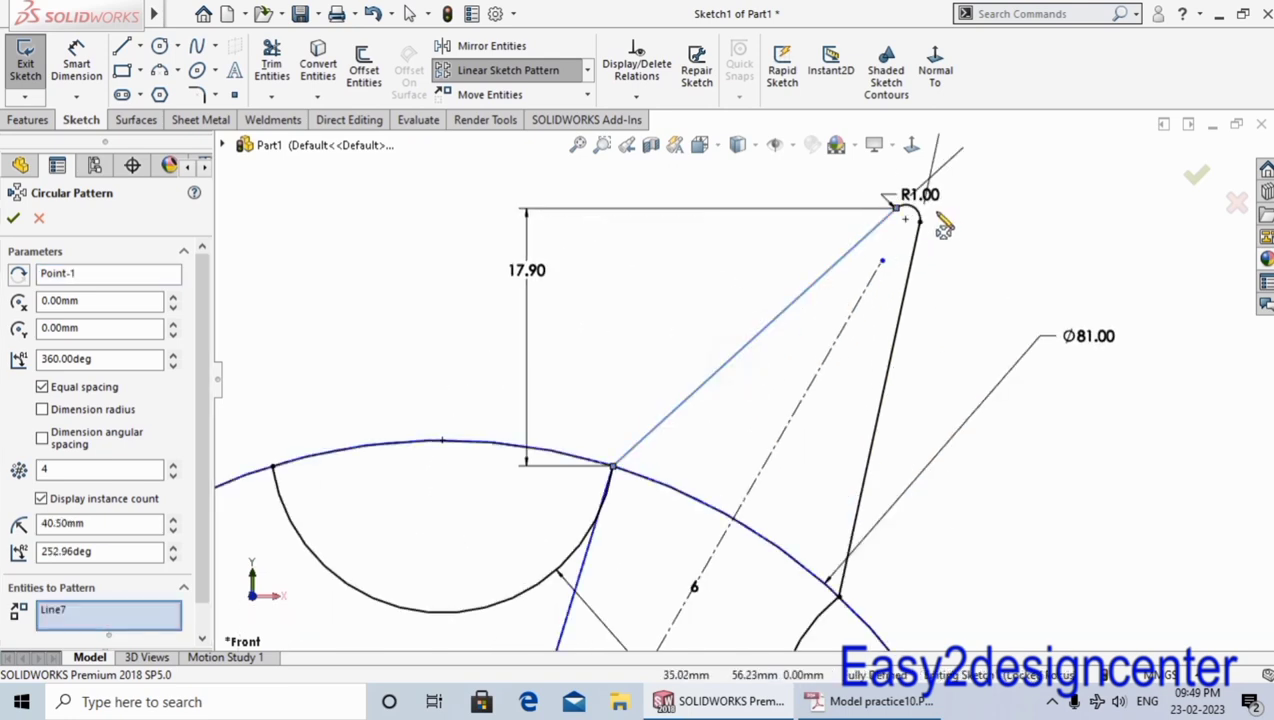
pyautogui.scroll(-3, 905, 230)
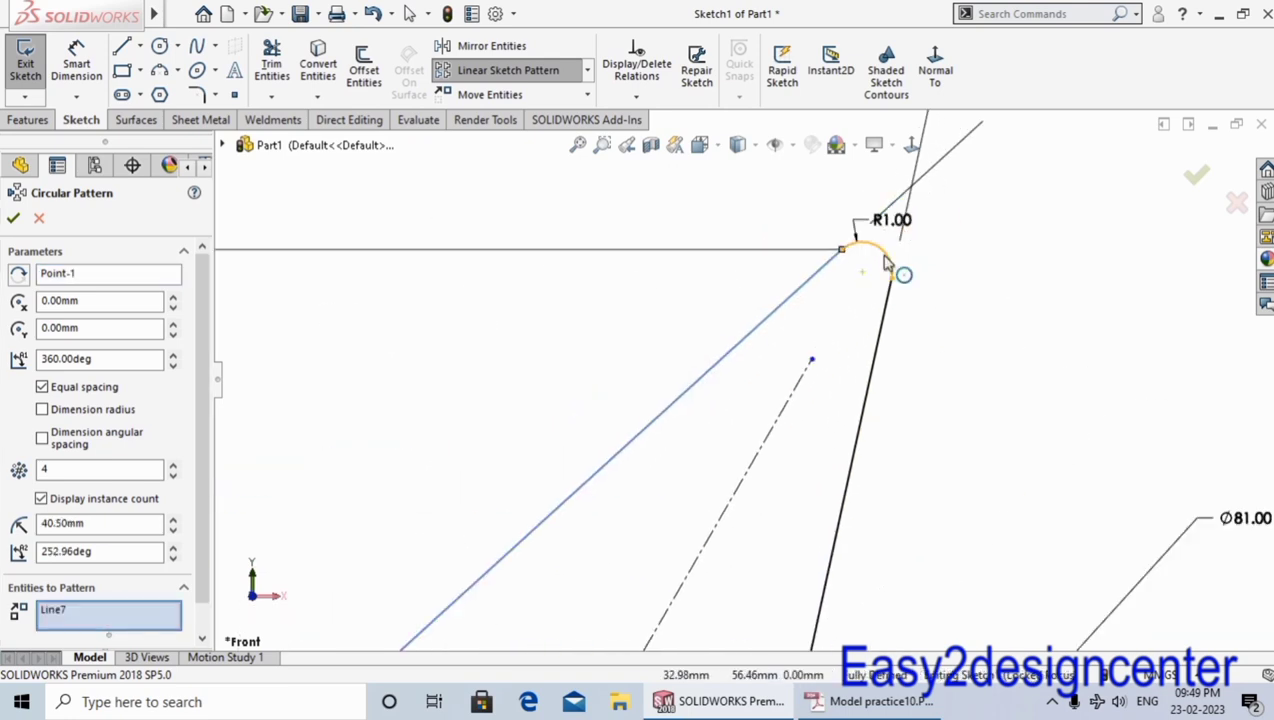
pyautogui.click(883, 265)
pyautogui.click(881, 358)
# Step: Set the pattern to 6 instances, confirm it, and compare the star with the PDF drawing
pyautogui.scroll(3, 904, 547)
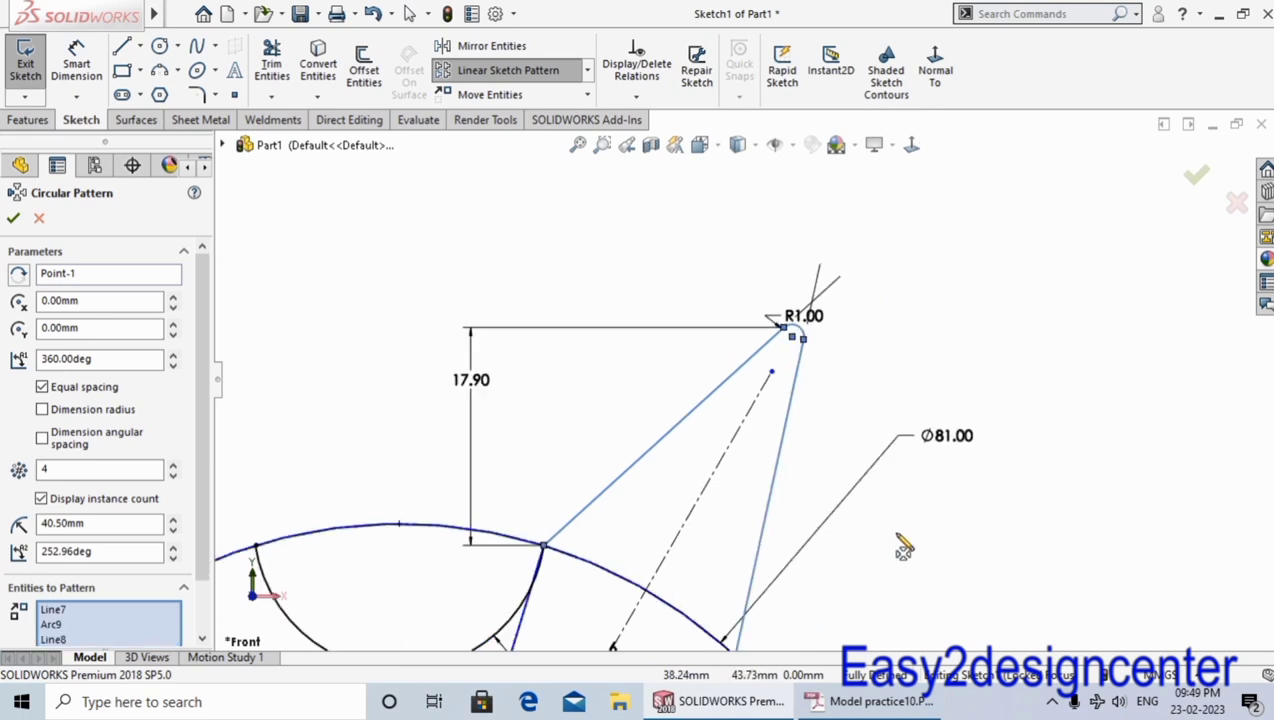
pyautogui.scroll(3, 705, 606)
pyautogui.scroll(2, 697, 490)
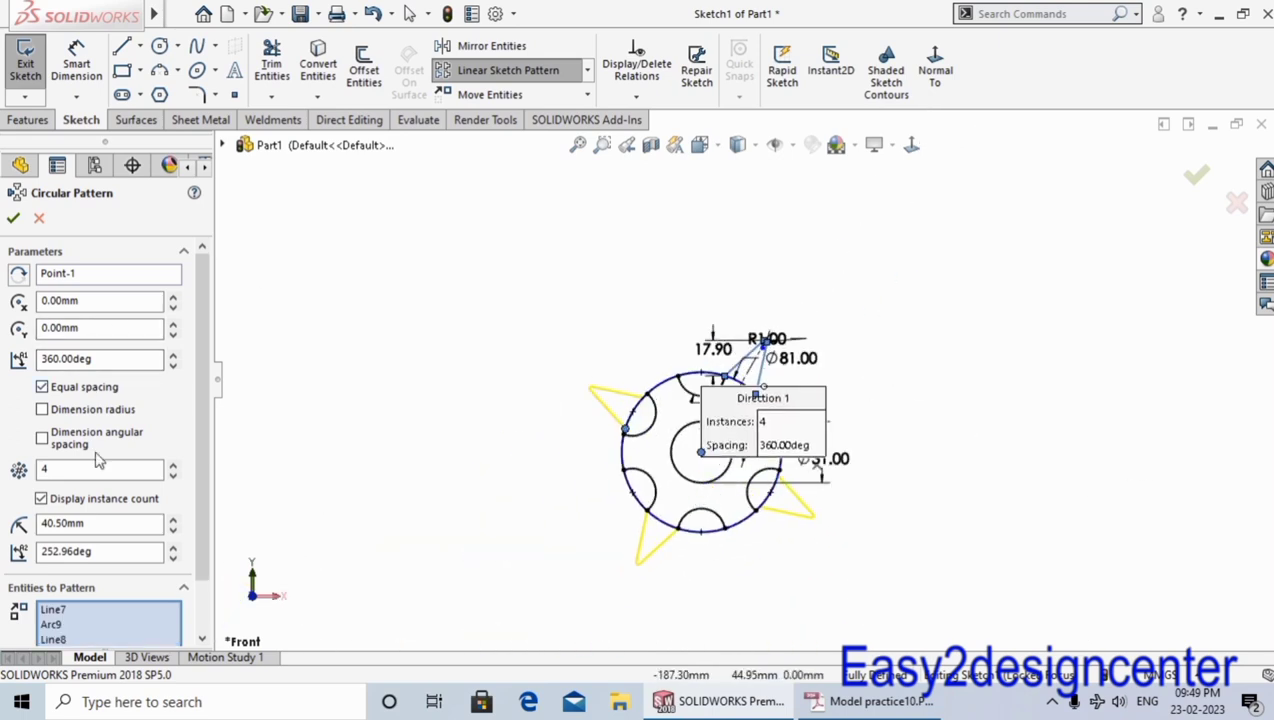
pyautogui.click(172, 464)
pyautogui.click(14, 220)
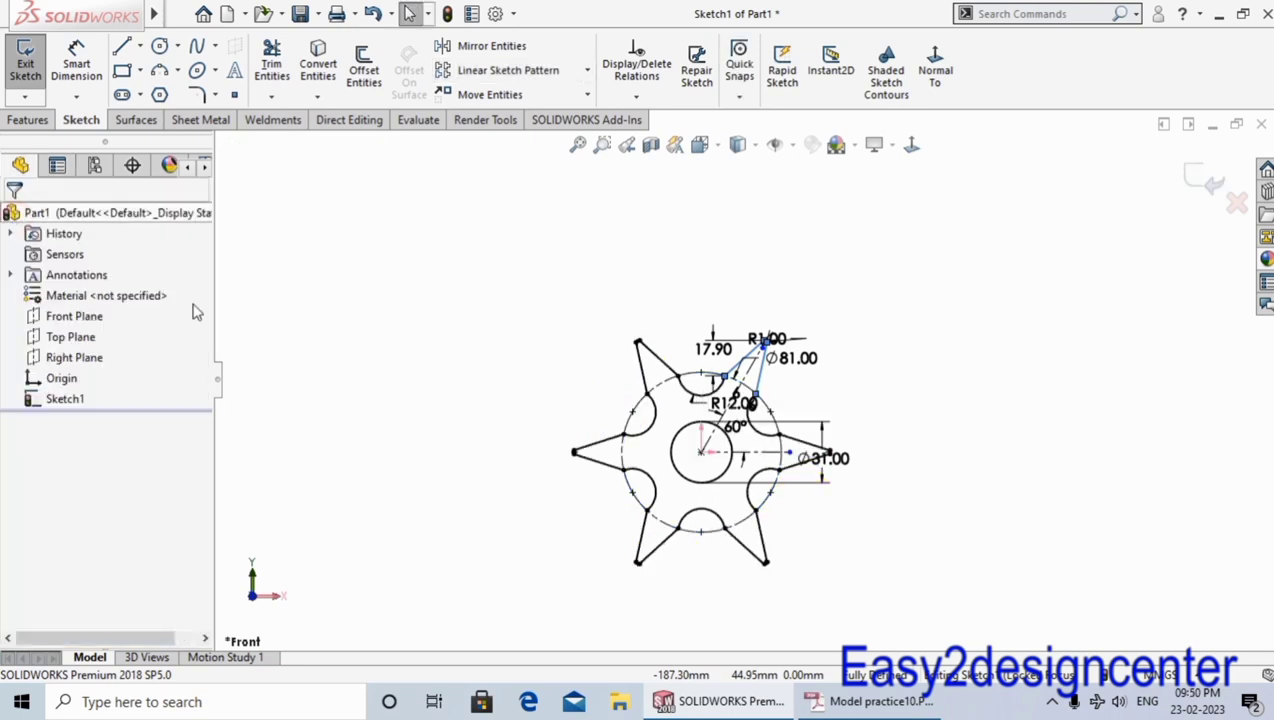
pyautogui.scroll(-2, 929, 507)
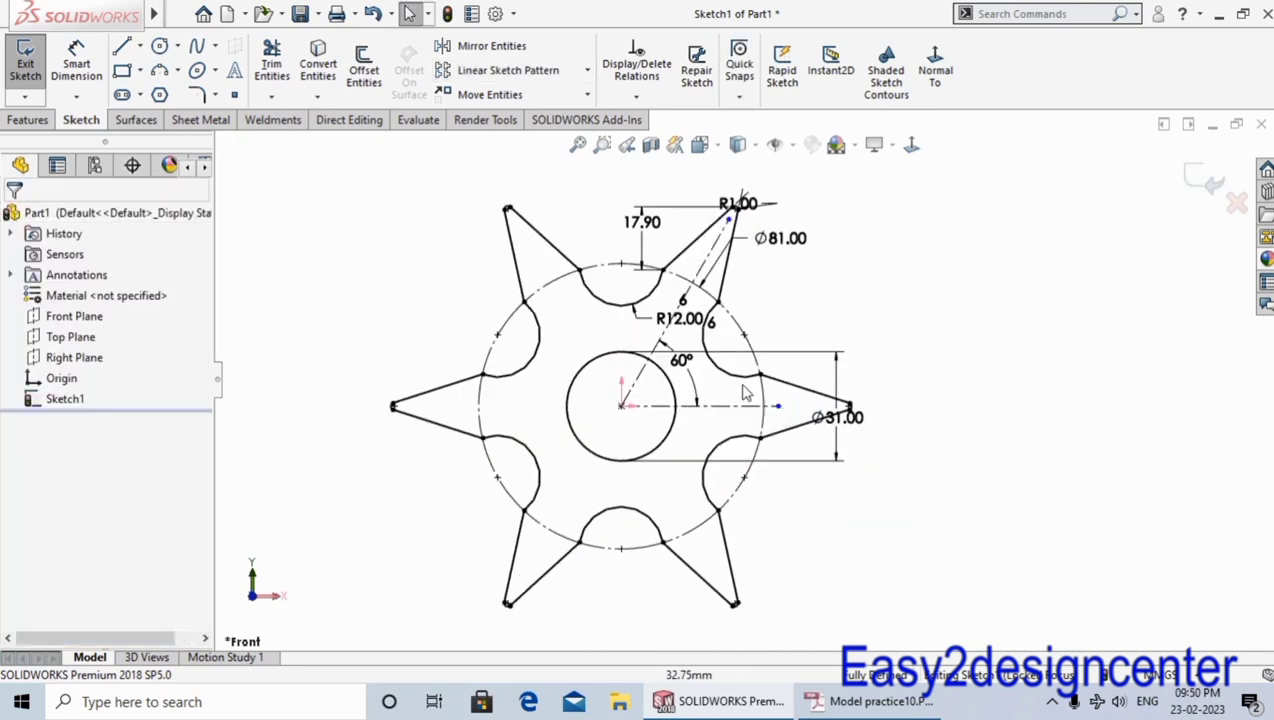
pyautogui.click(870, 701)
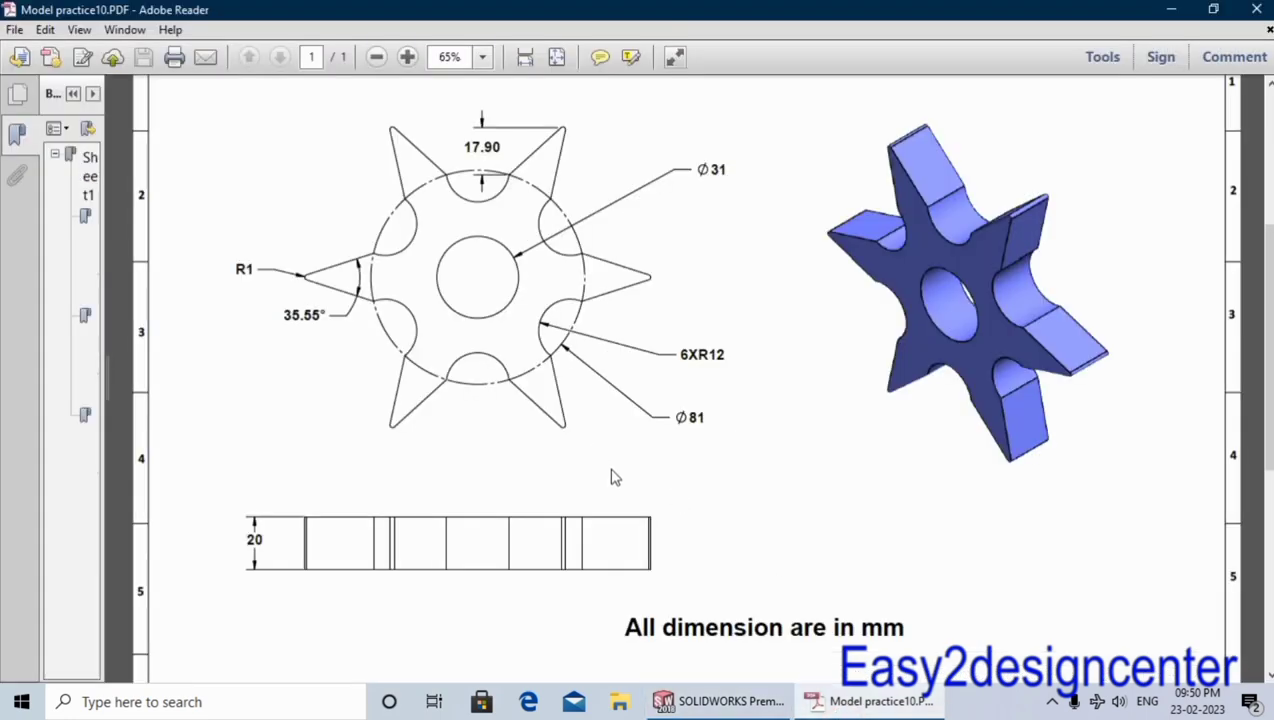
pyautogui.click(757, 697)
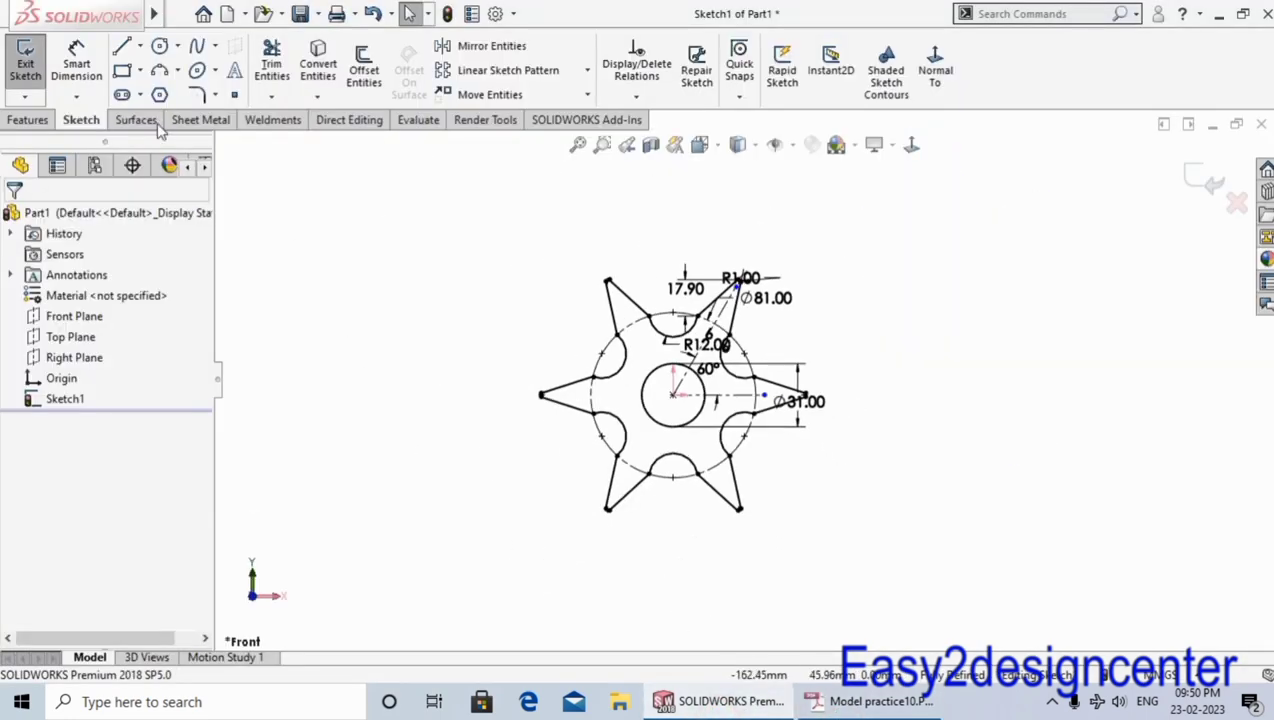
# Step: Extrude the star sketch as a Blind boss 20.00 mm deep, creating Boss-Extrude1
pyautogui.click(28, 121)
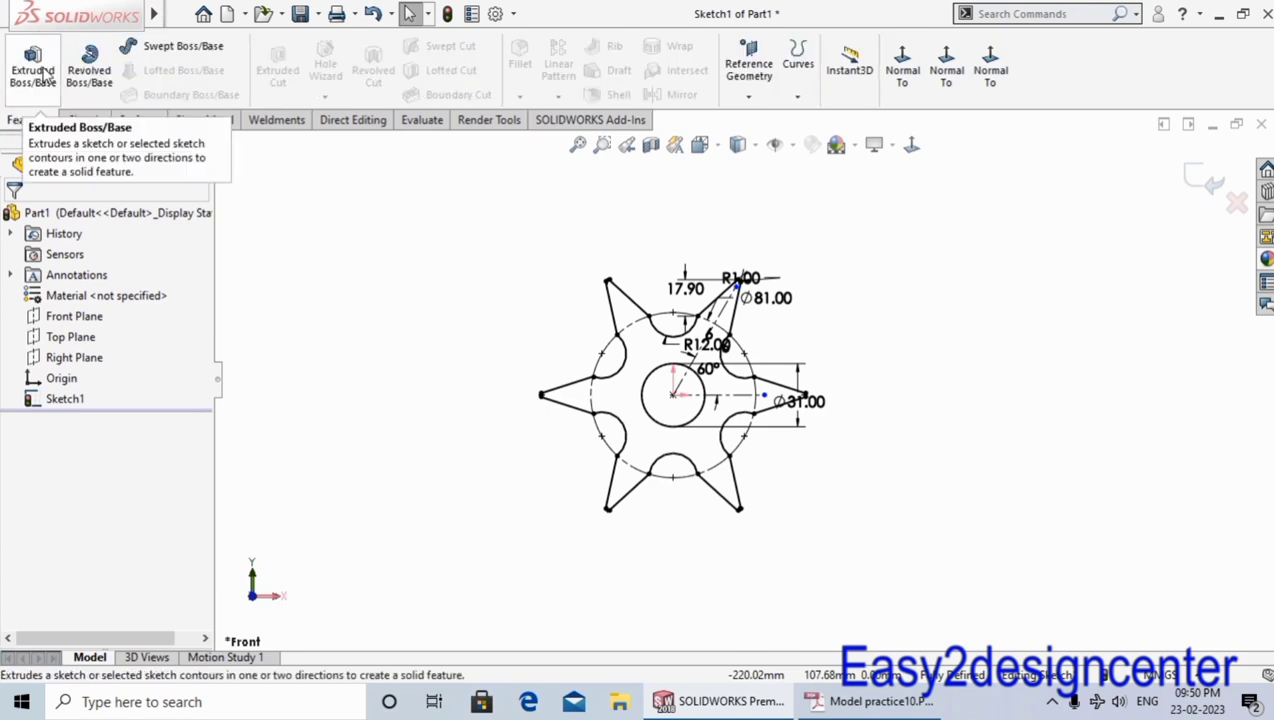
pyautogui.click(44, 78)
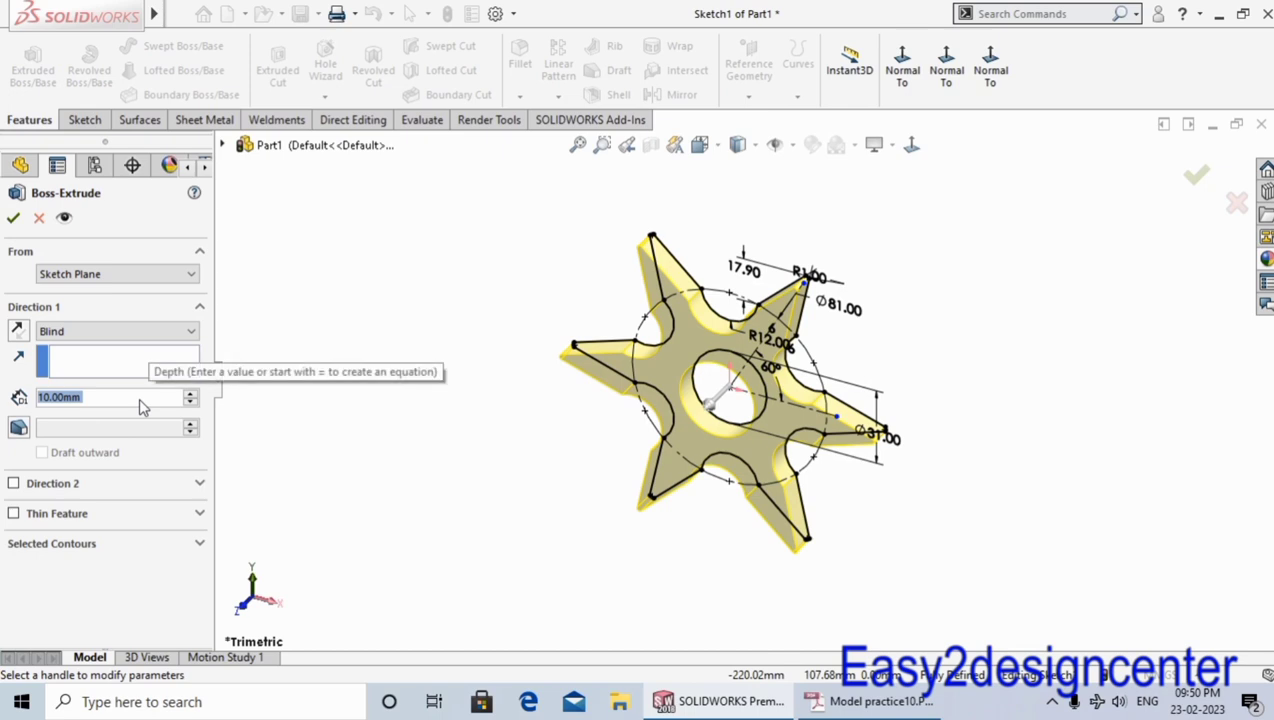
pyautogui.write('20')
pyautogui.press('Return')
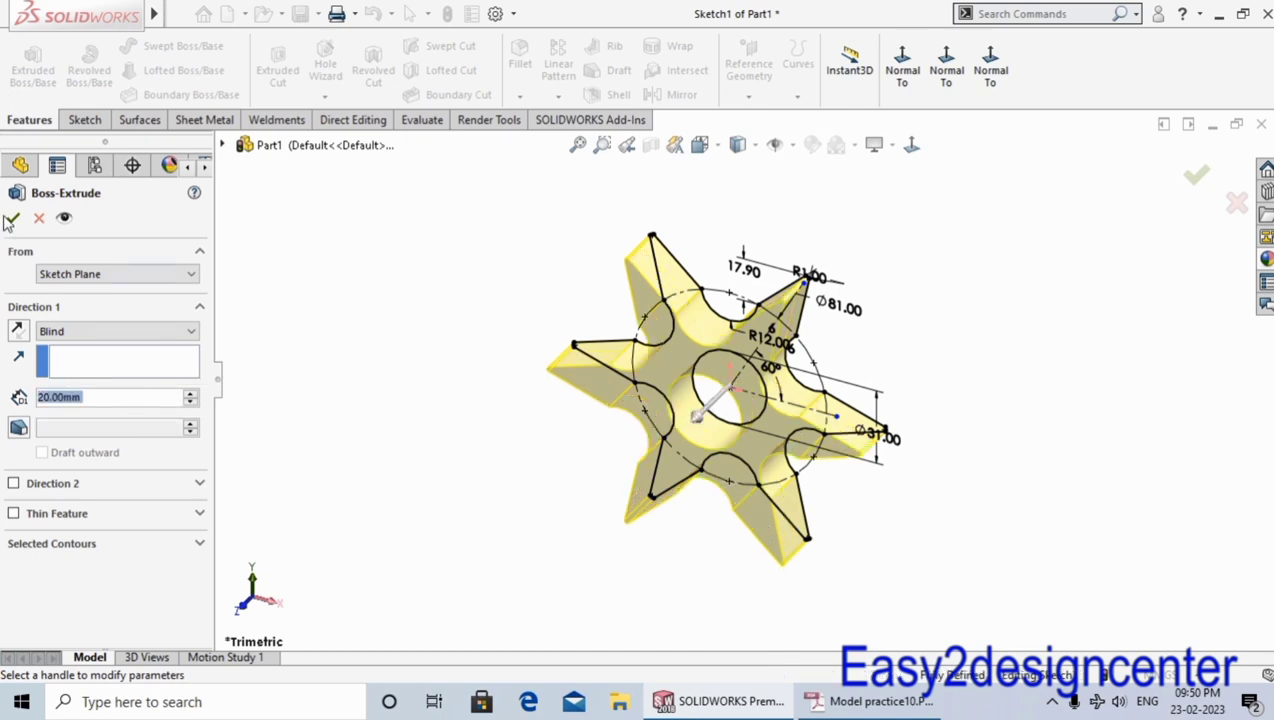
pyautogui.click(13, 217)
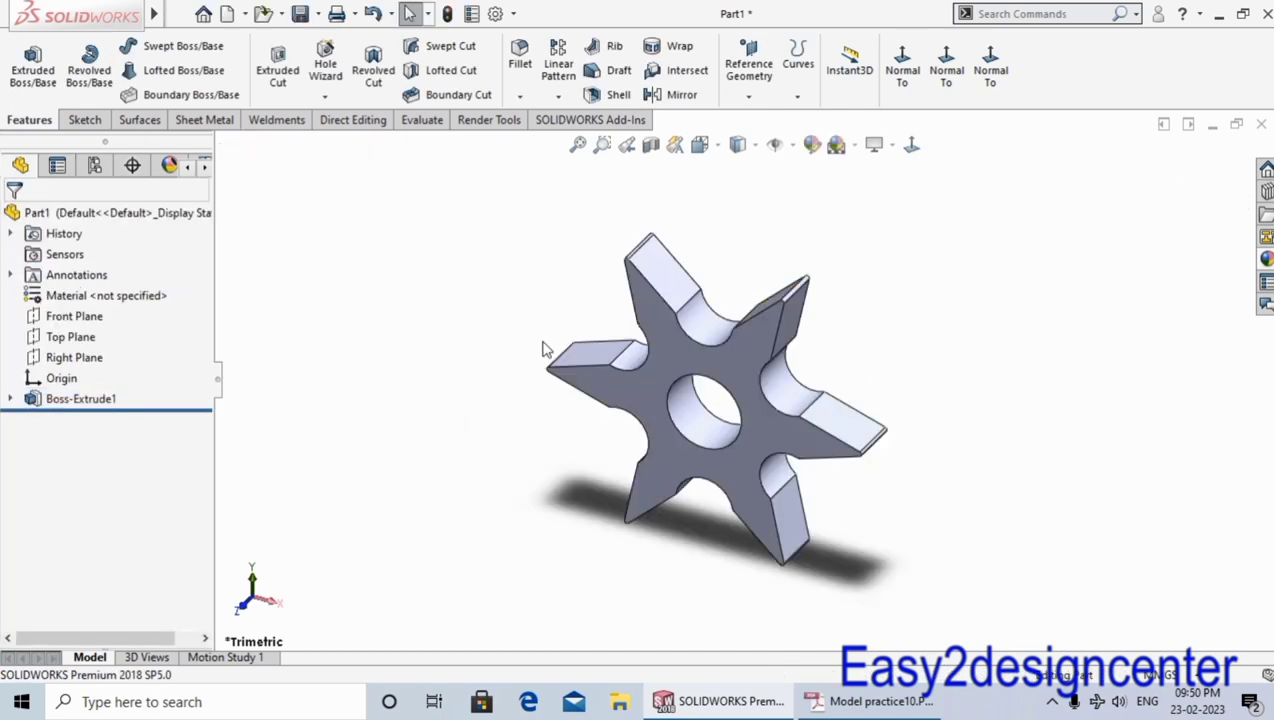
# Step: Apply a blue colour appearance to the whole star plate
pyautogui.click(812, 147)
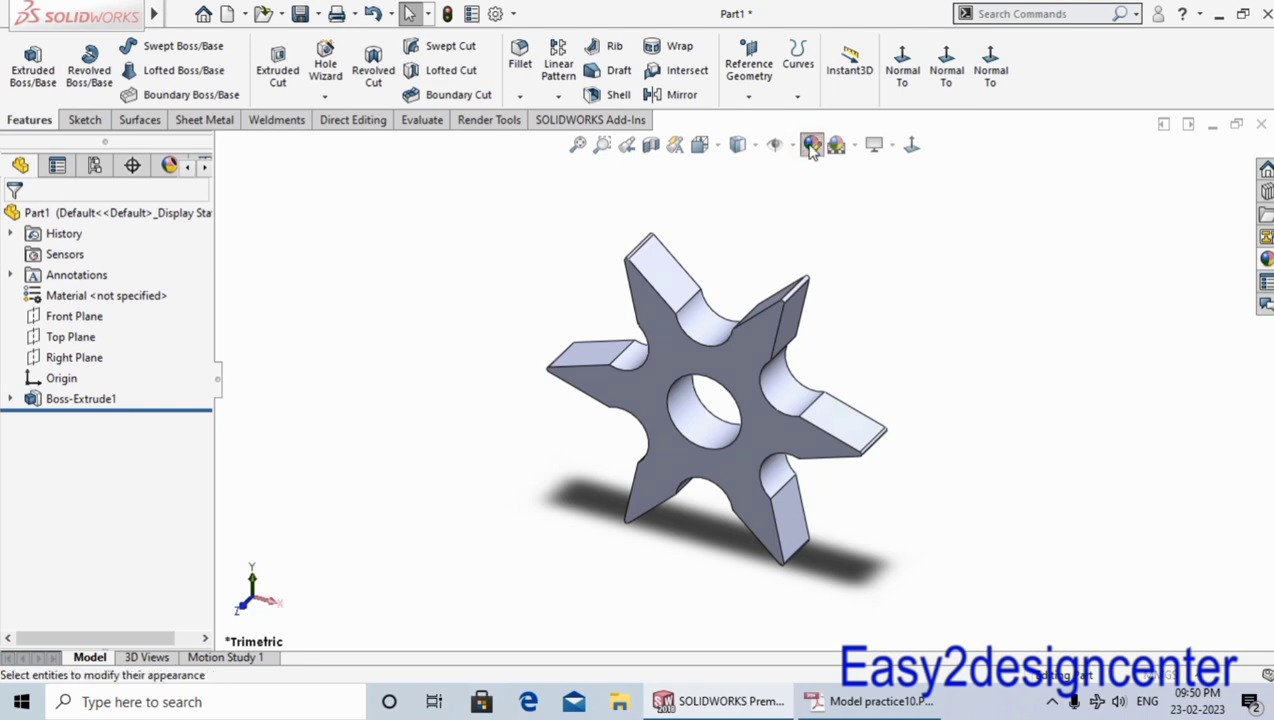
pyautogui.click(122, 598)
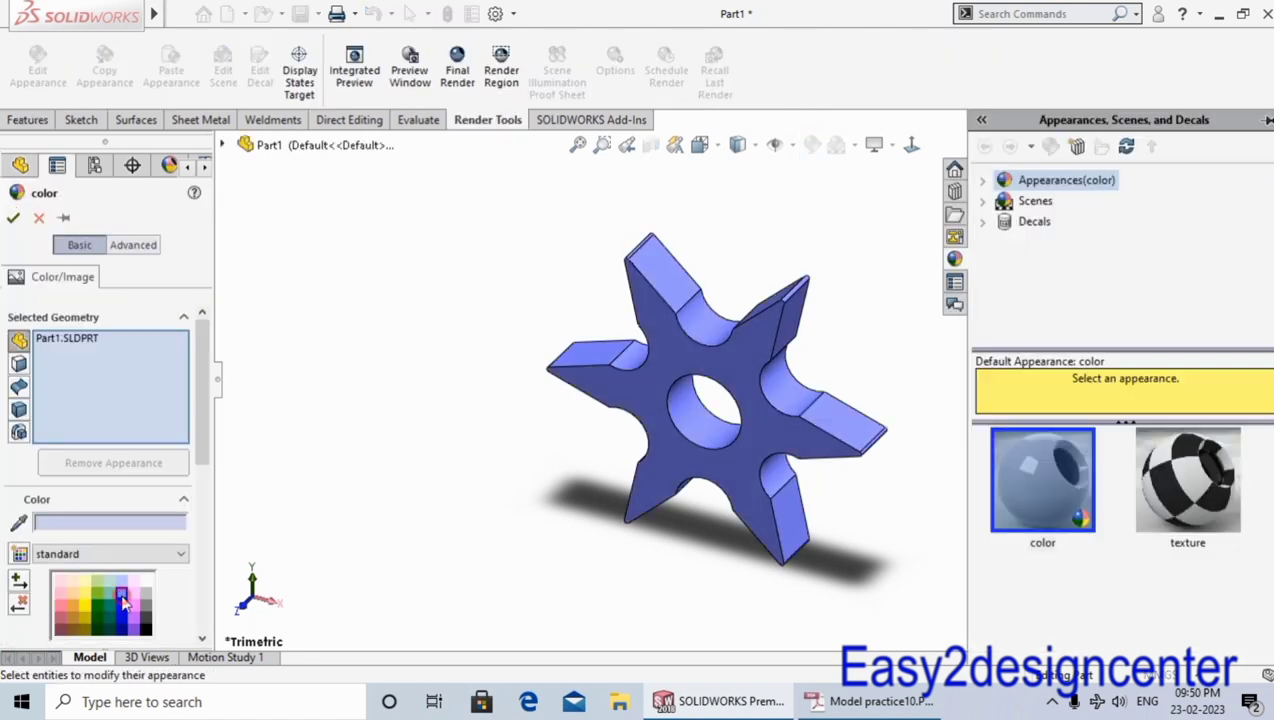
pyautogui.click(15, 219)
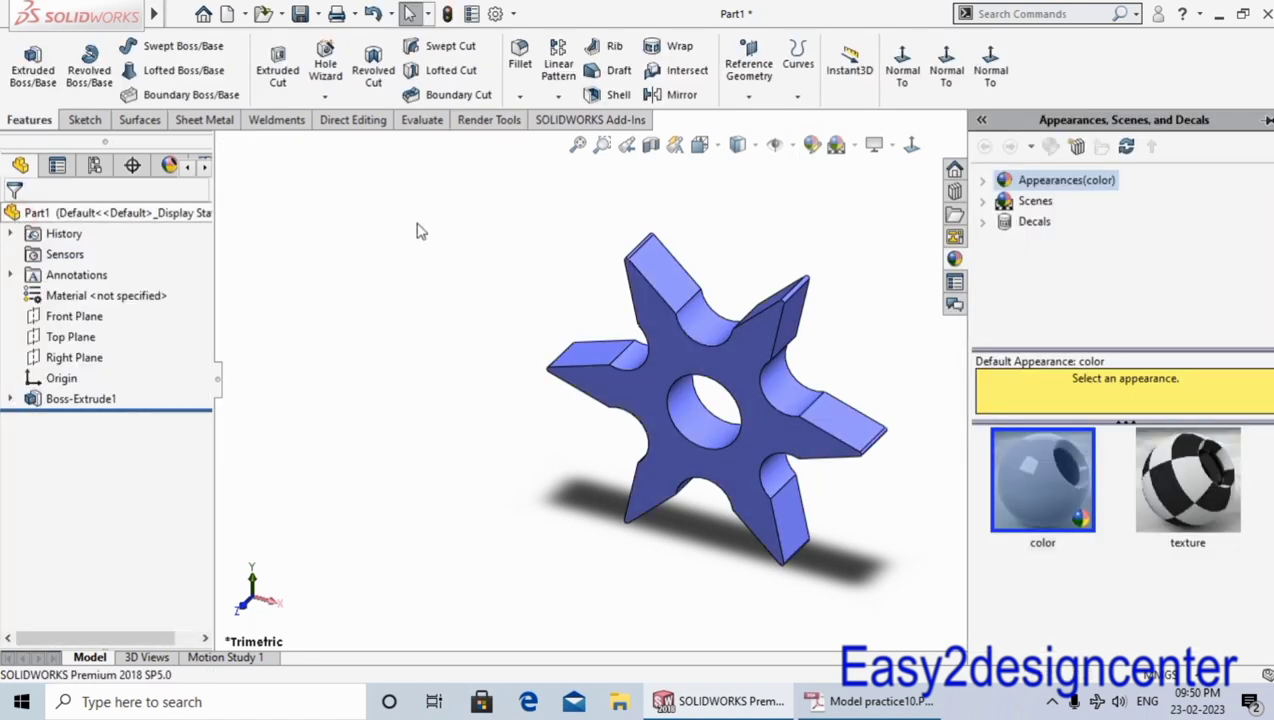
# Step: Orient the part to the standard Trimetric view
pyautogui.click(700, 145)
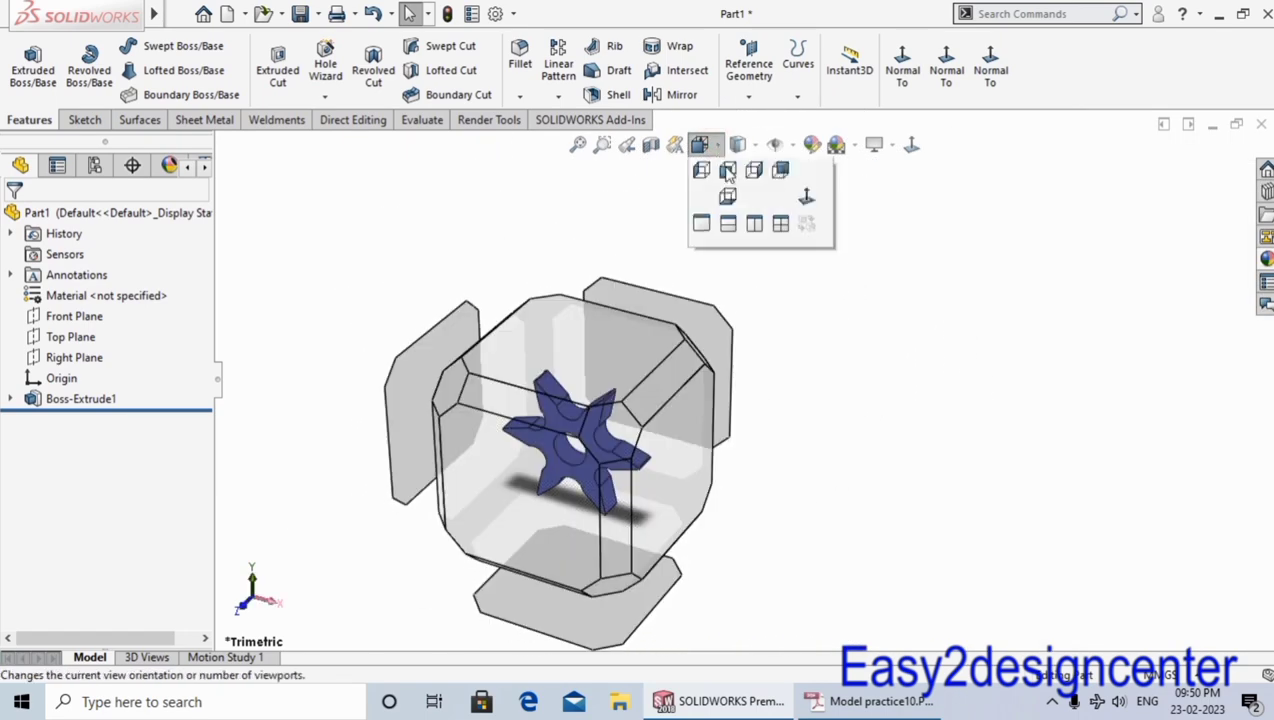
pyautogui.click(822, 200)
pyautogui.click(835, 266)
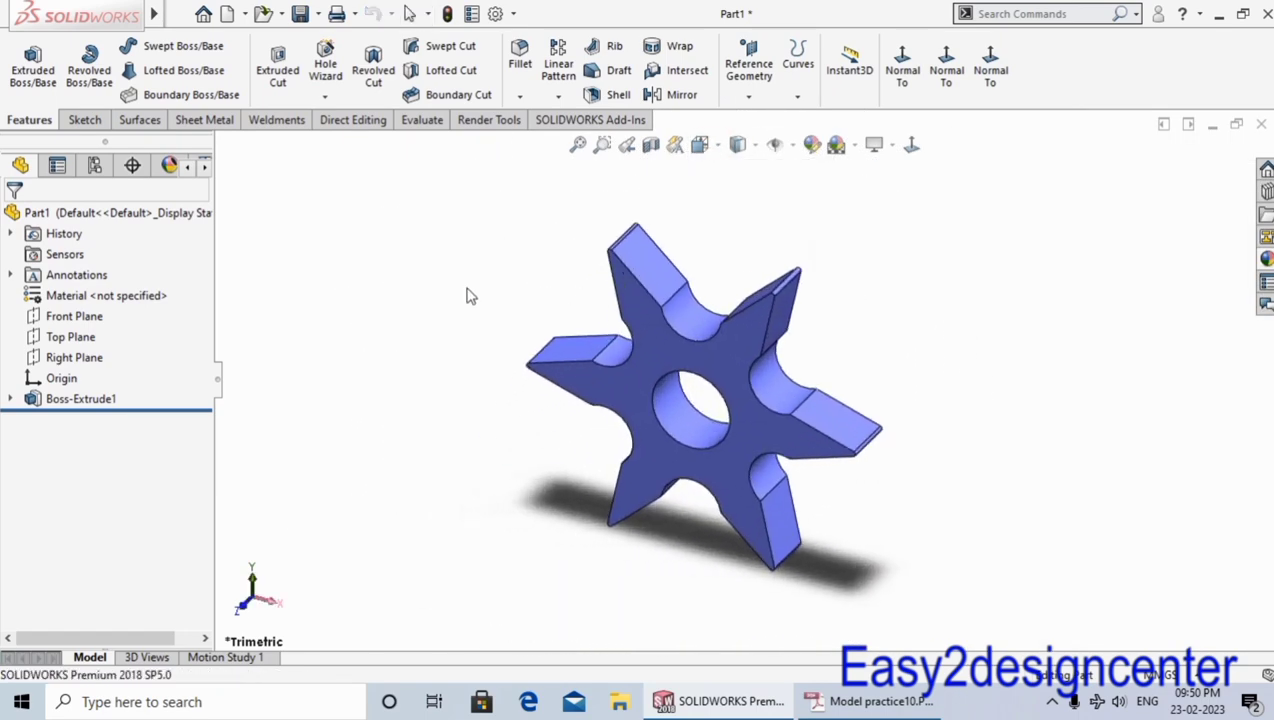